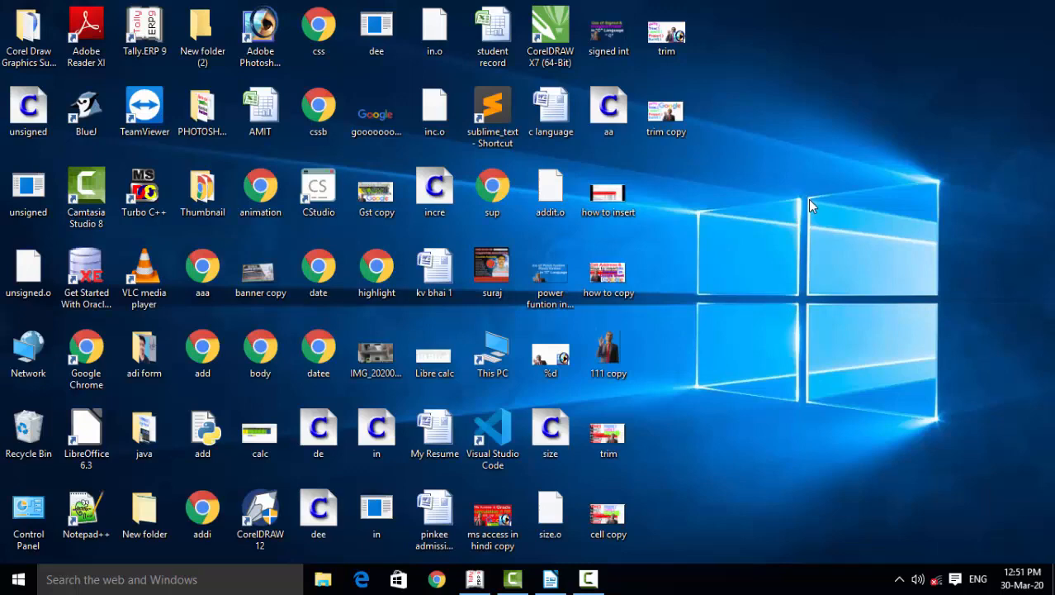
Refresh the desktop several times, then briefly restore and minimize the Data base Management System document.
{"action": "right_click", "coordinate": [808, 199]}
{"action": "left_click", "coordinate": [842, 252]}
{"action": "right_click", "coordinate": [793, 177]}
{"action": "left_click", "coordinate": [834, 224]}
{"action": "right_click", "coordinate": [787, 156]}
{"action": "left_click", "coordinate": [820, 201]}
{"action": "right_click", "coordinate": [816, 195]}
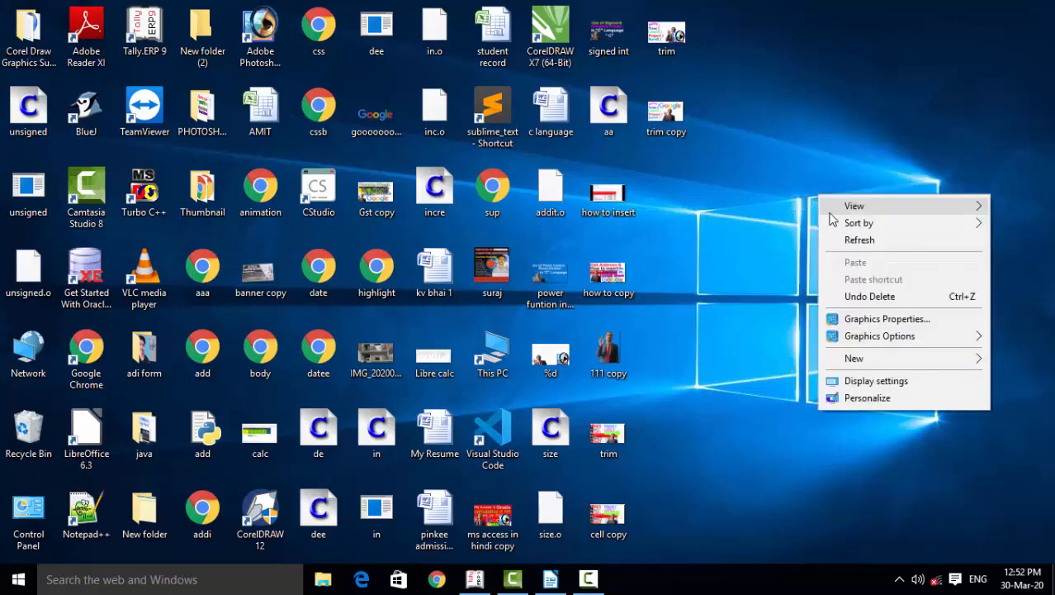
{"action": "left_click", "coordinate": [834, 237]}
{"action": "right_click", "coordinate": [836, 241]}
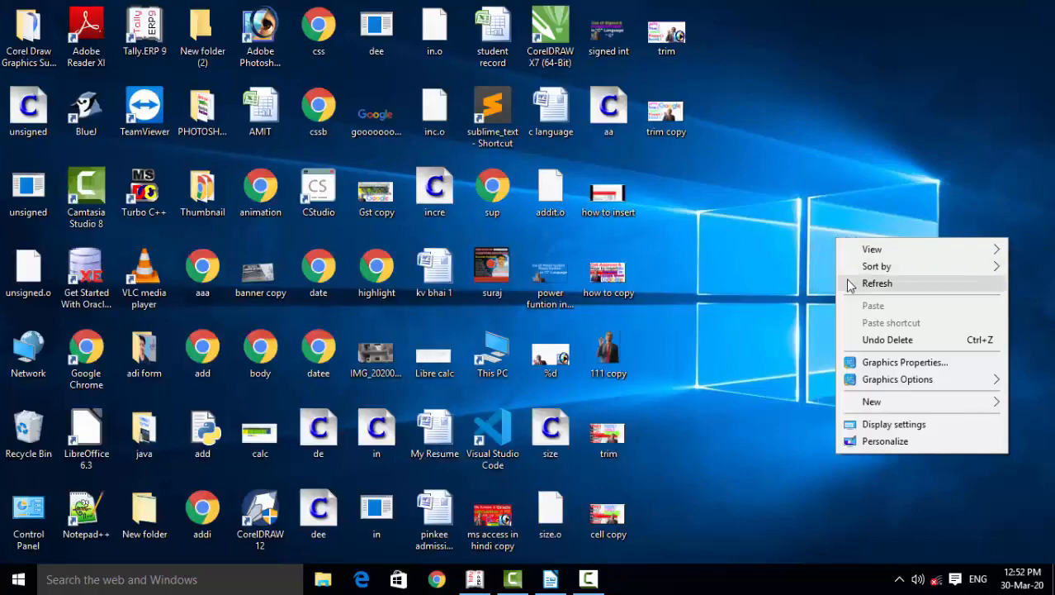
{"action": "left_click", "coordinate": [848, 282]}
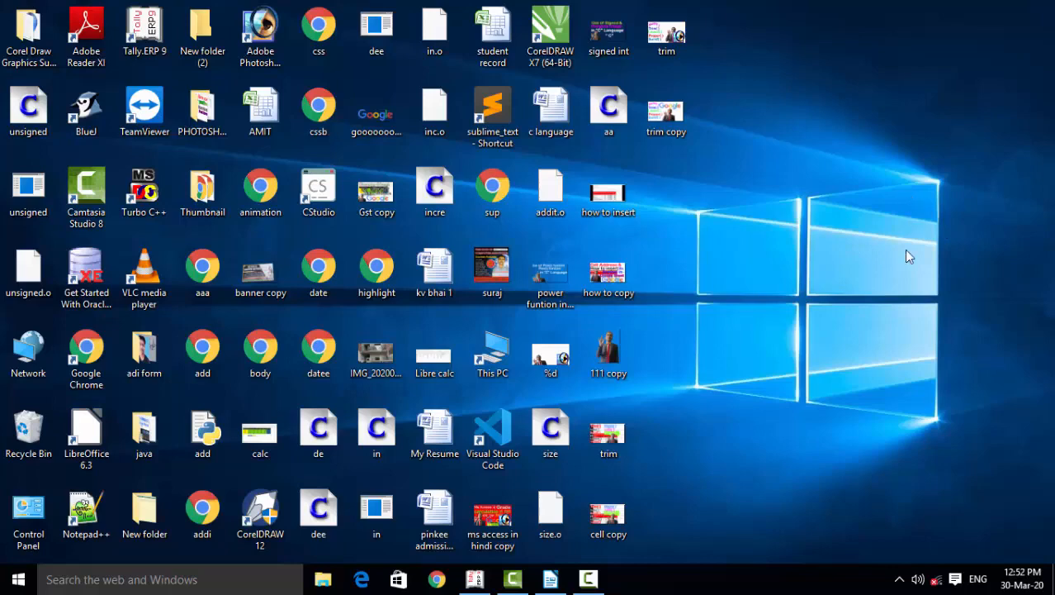
{"action": "left_click", "coordinate": [550, 579]}
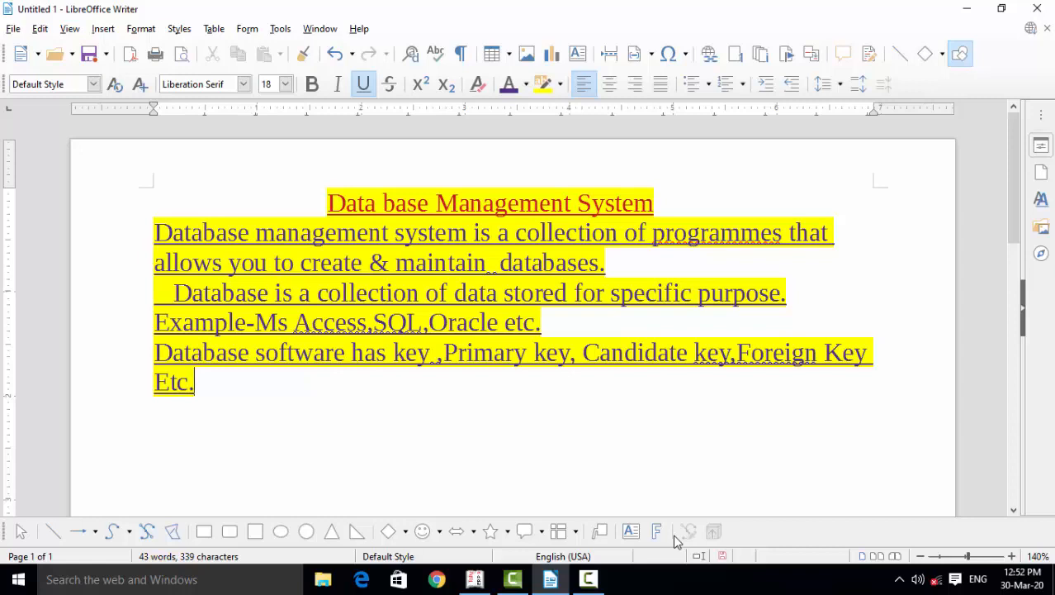
{"action": "left_click", "coordinate": [965, 10]}
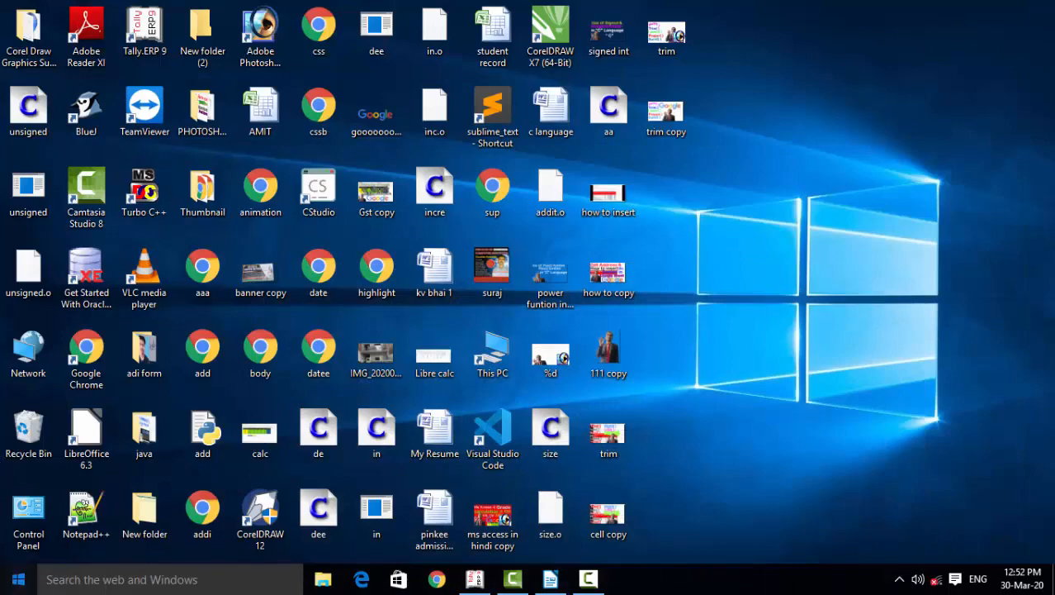
Launch Microsoft Office Access 2007 and choose Blank Database.
{"action": "key", "text": "super"}
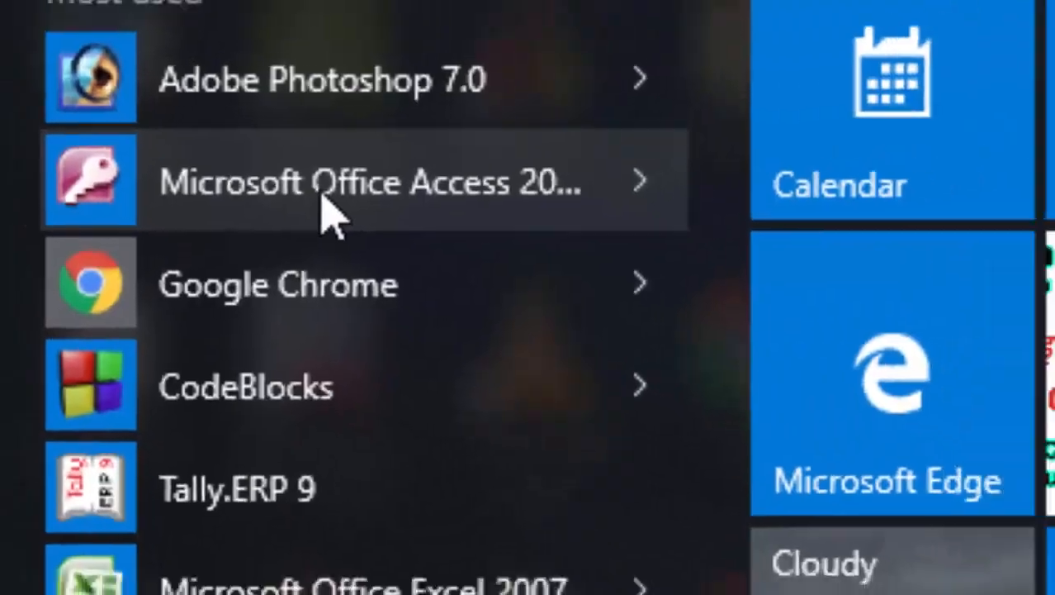
{"action": "left_click", "coordinate": [367, 198]}
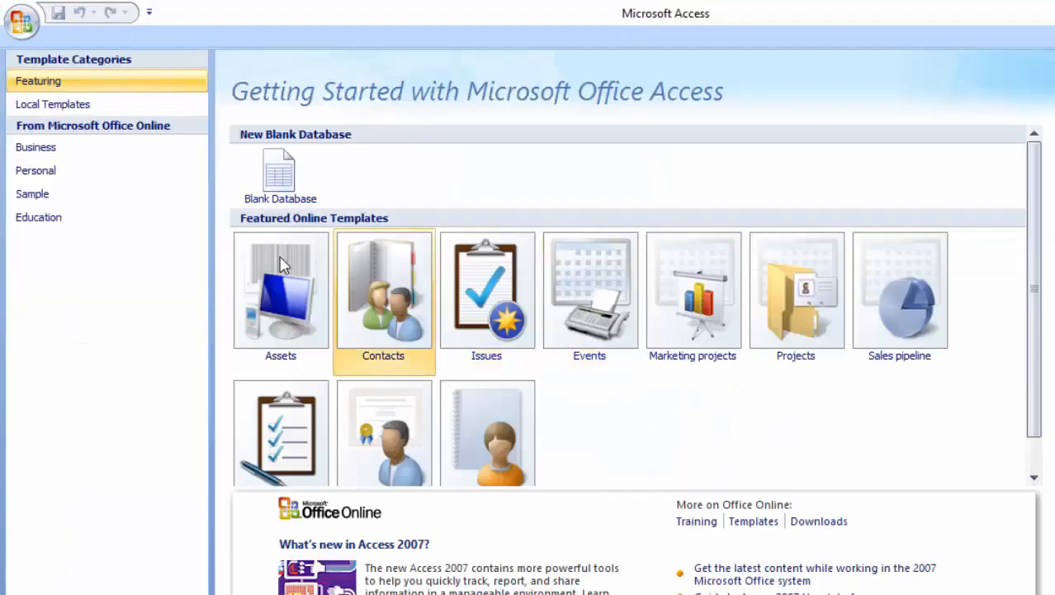
{"action": "left_click", "coordinate": [266, 190]}
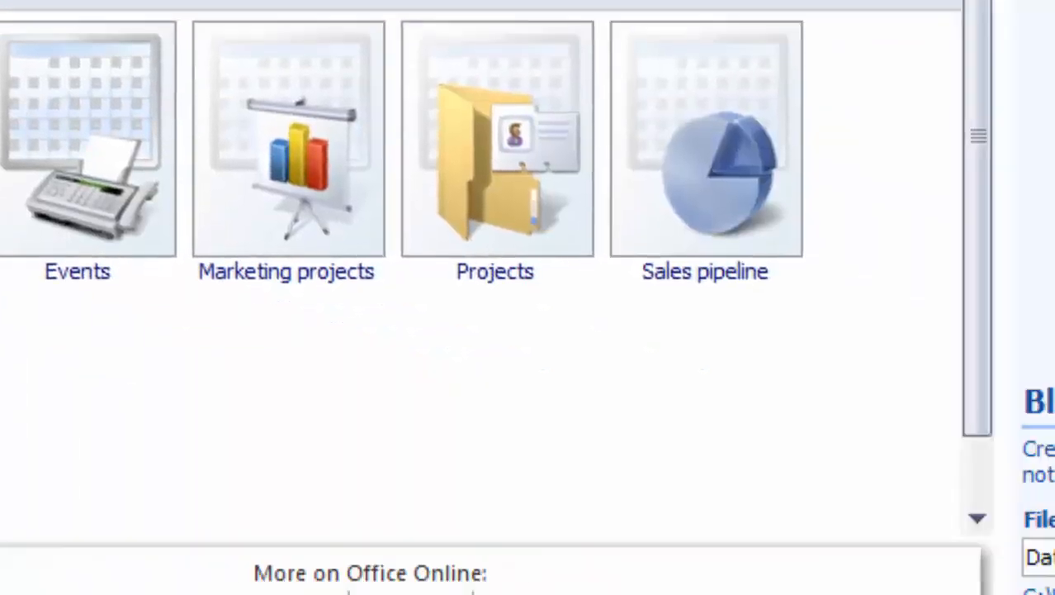
Name the new database 'Ram' and create it.
{"action": "left_click_drag", "start_coordinate": [681, 368], "coordinate": [486, 382]}
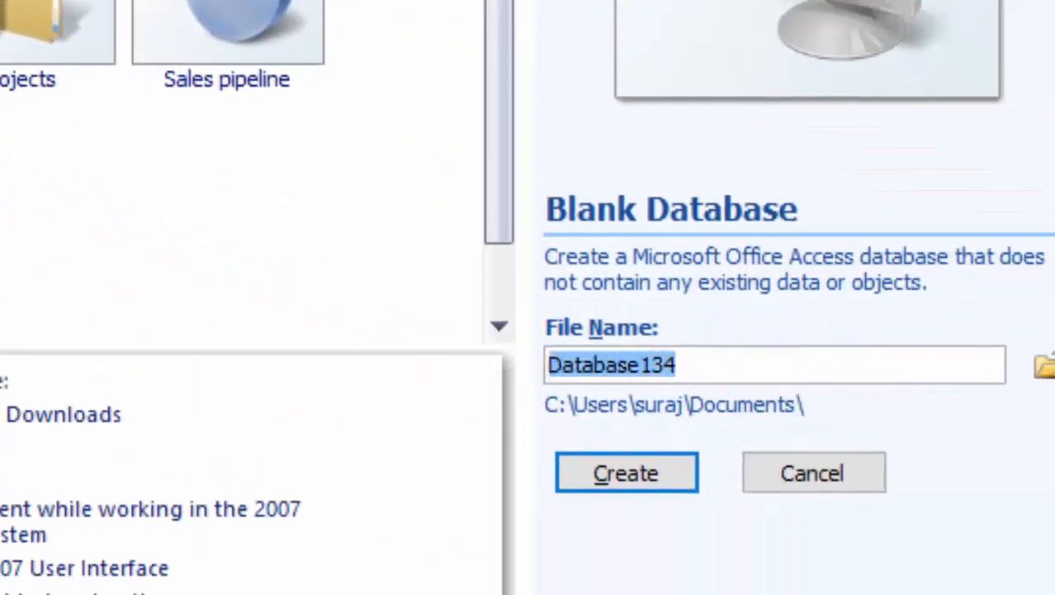
{"action": "key", "text": "BackSpace"}
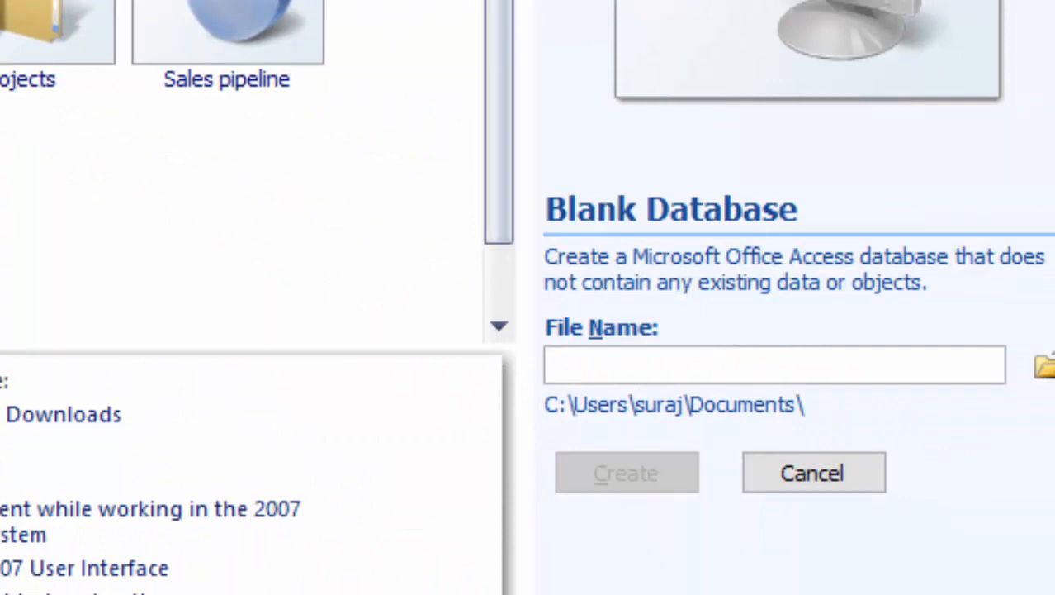
{"action": "type", "text": "Ram"}
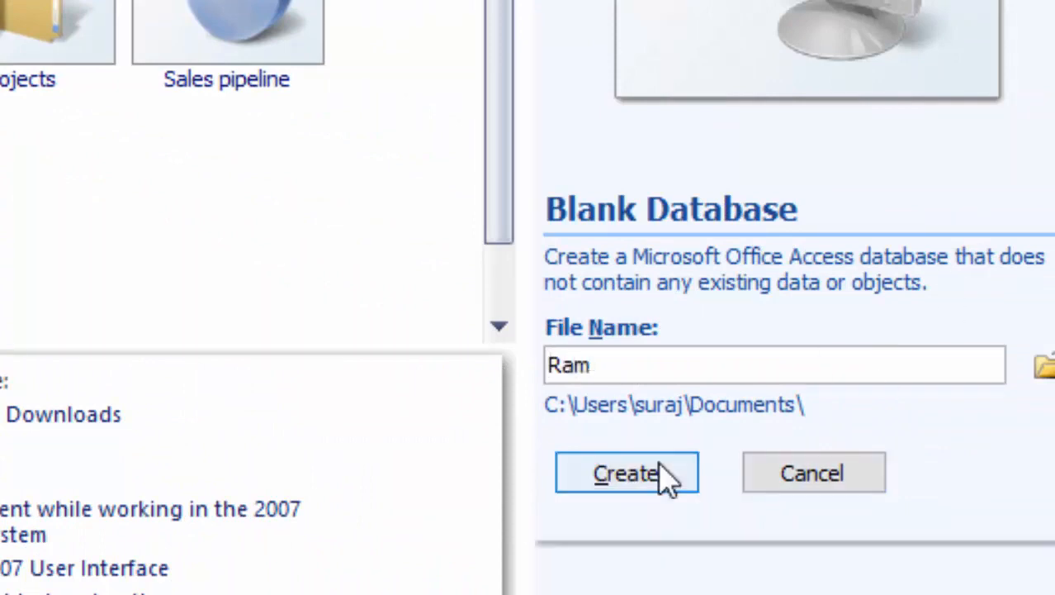
{"action": "left_click", "coordinate": [661, 467]}
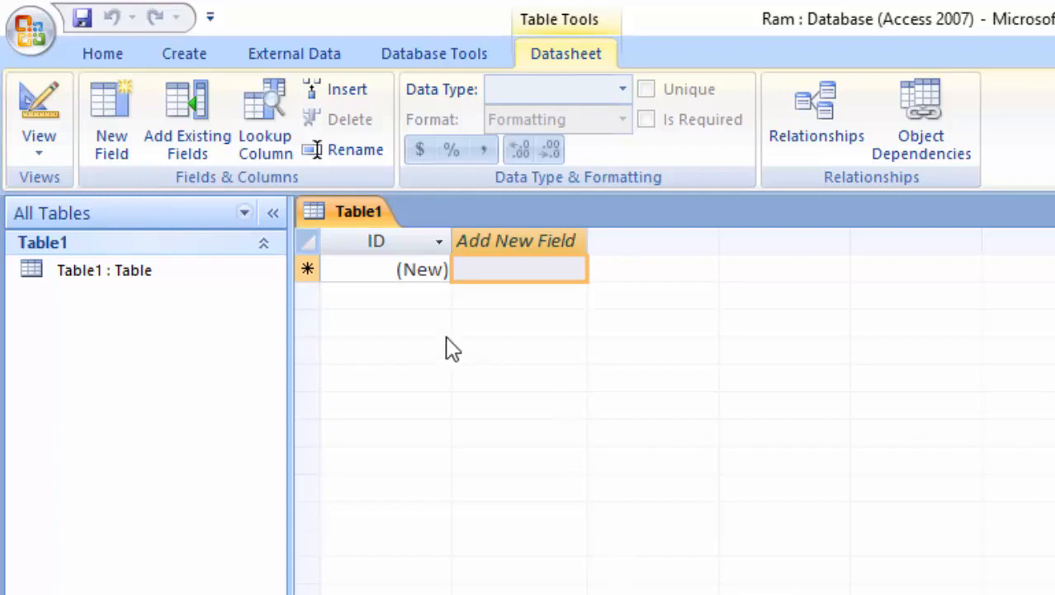
Switch Table1 to Design View, saving it as 'Ms access'.
{"action": "left_click", "coordinate": [371, 271]}
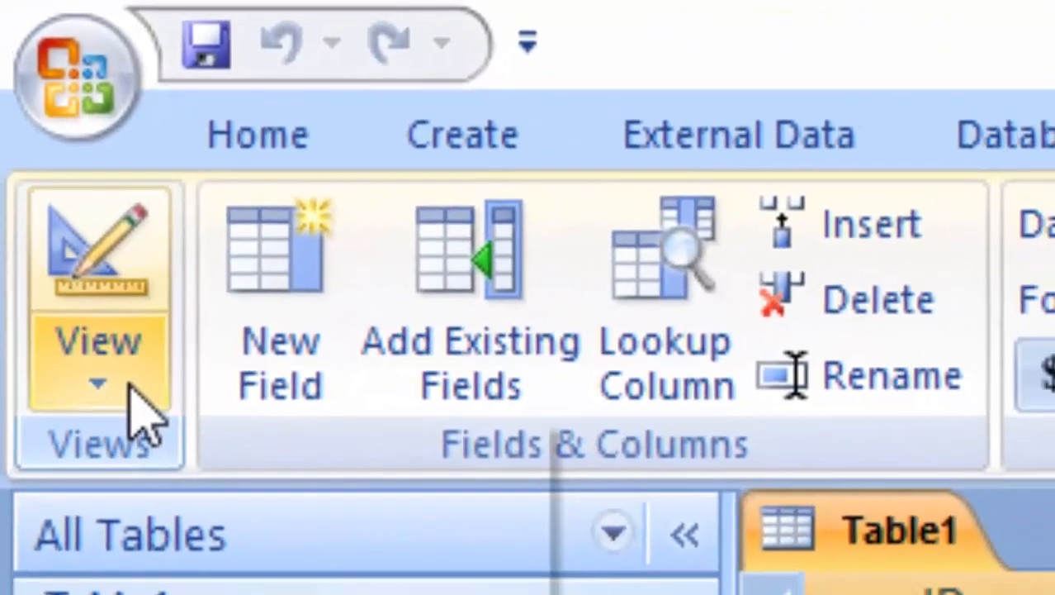
{"action": "left_click", "coordinate": [133, 388]}
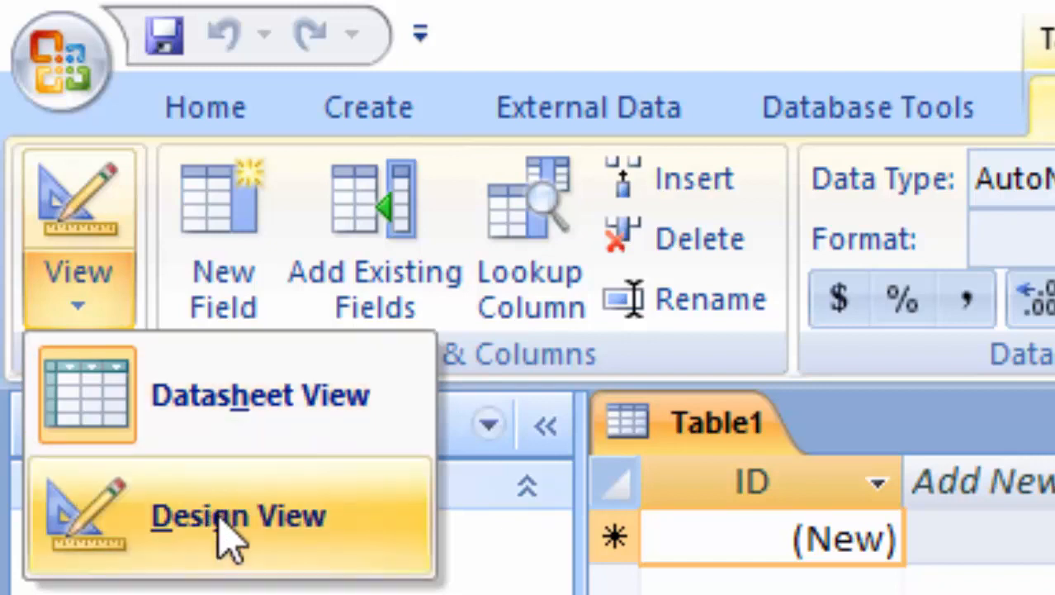
{"action": "left_click", "coordinate": [234, 518]}
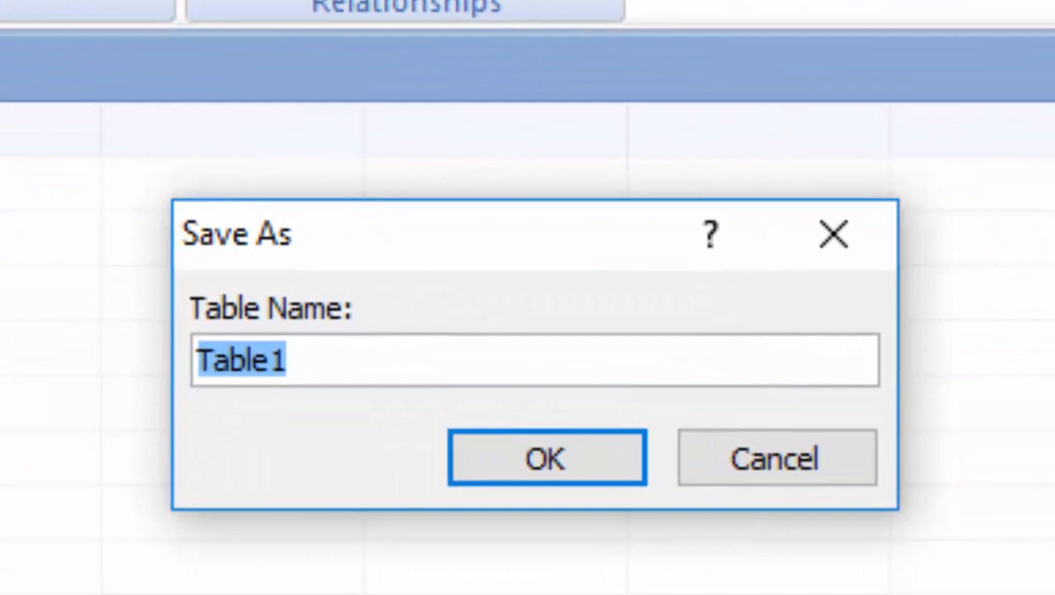
{"action": "key", "text": "BackSpace"}
{"action": "key", "text": "BackSpace"}
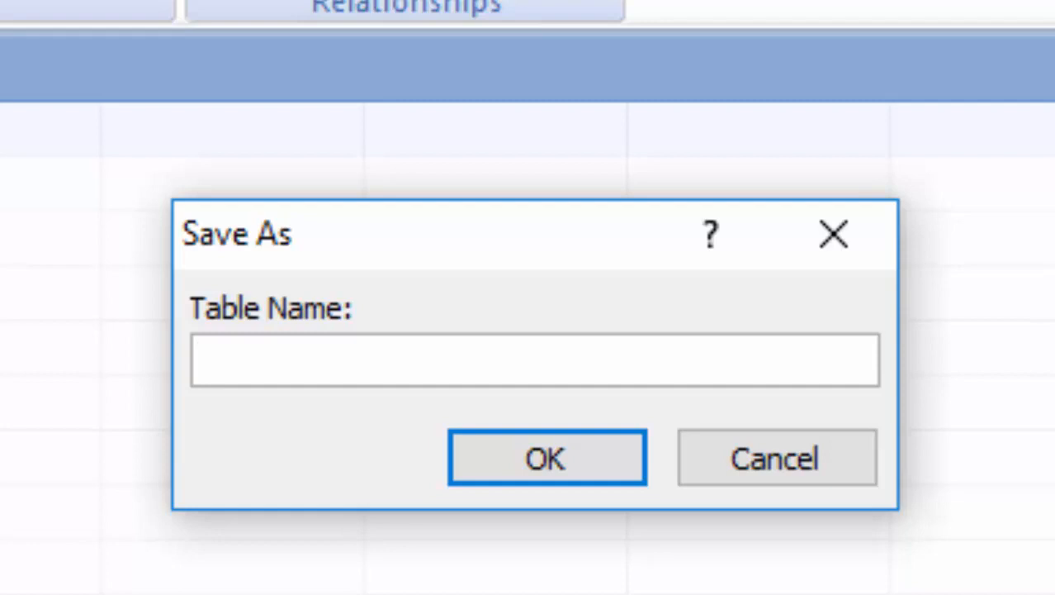
{"action": "type", "text": "Ms"}
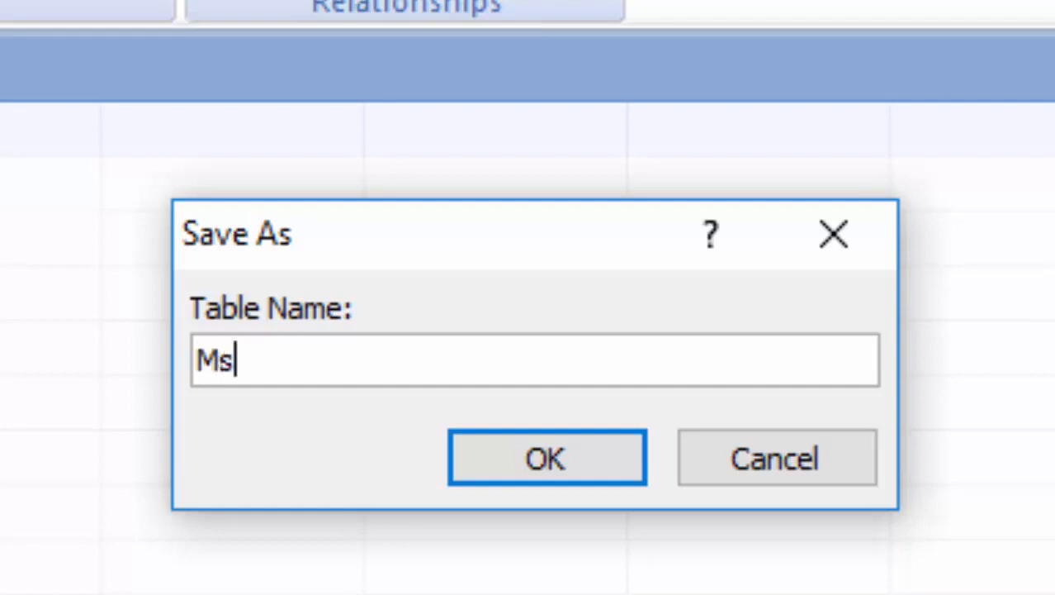
{"action": "type", "text": " access"}
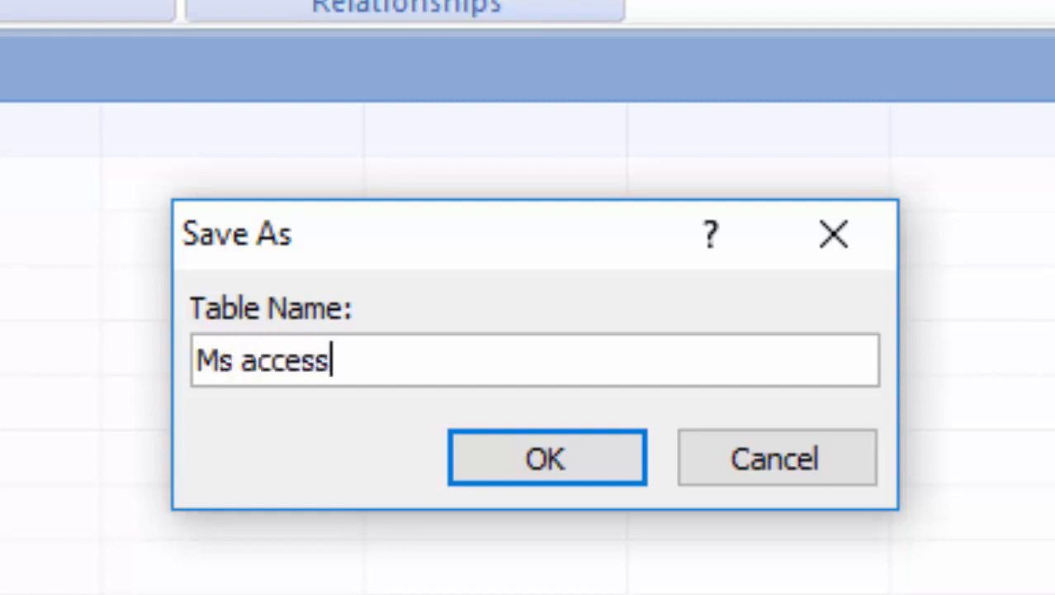
{"action": "key", "text": "Return"}
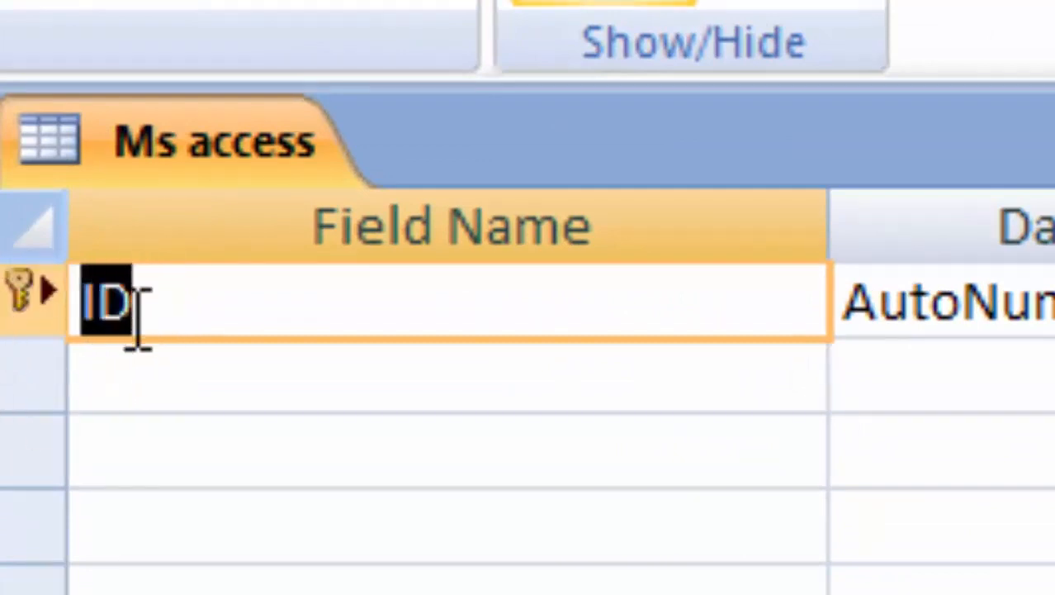
Rename the ID field to 'Name of Student' and set its data type to Text.
{"action": "left_click", "coordinate": [196, 309]}
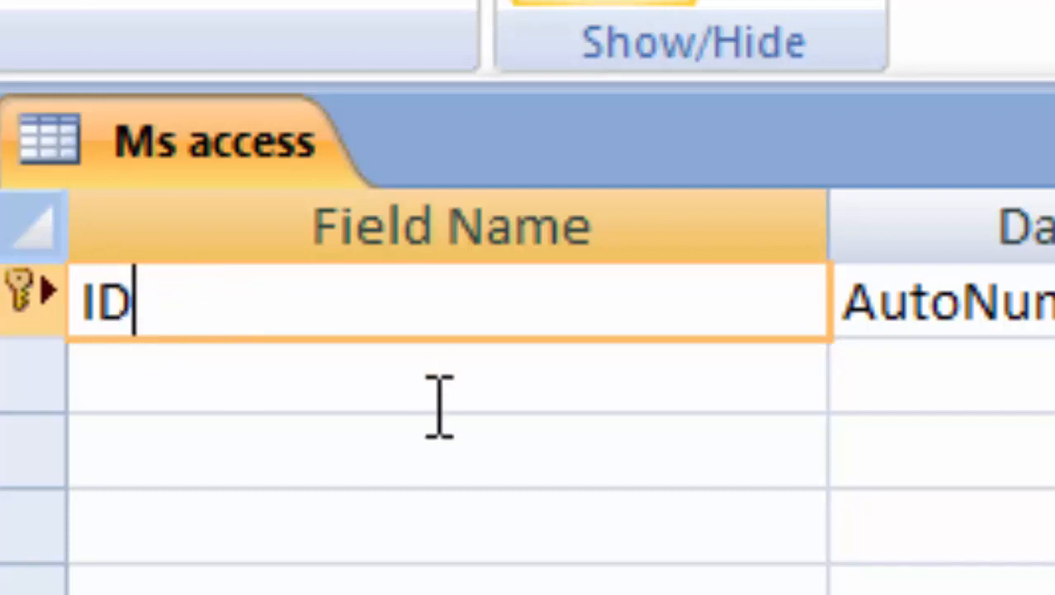
{"action": "key", "text": "BackSpace"}
{"action": "key", "text": "BackSpace"}
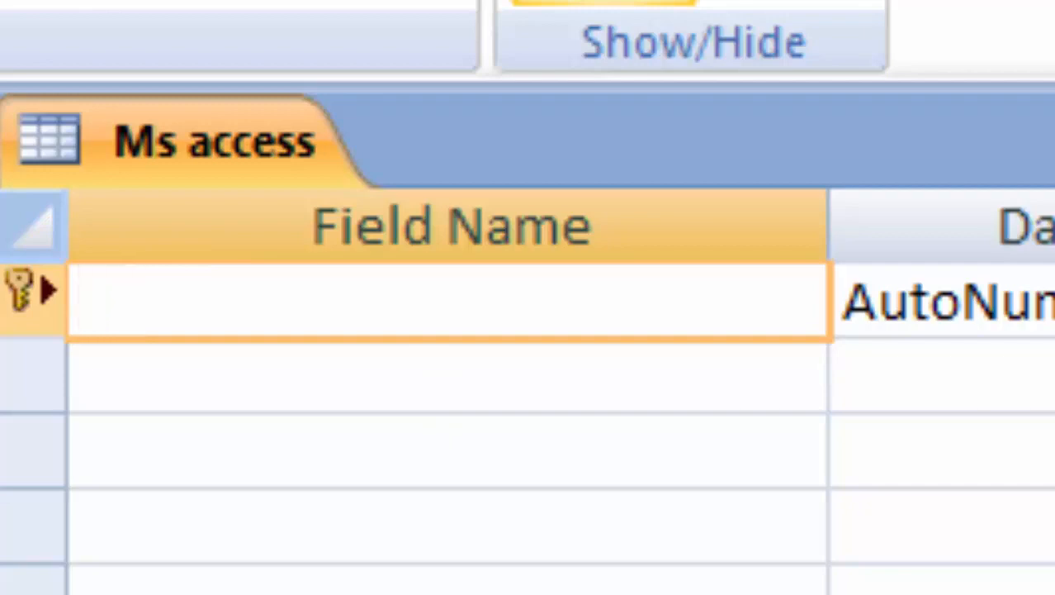
{"action": "type", "text": "Nam"}
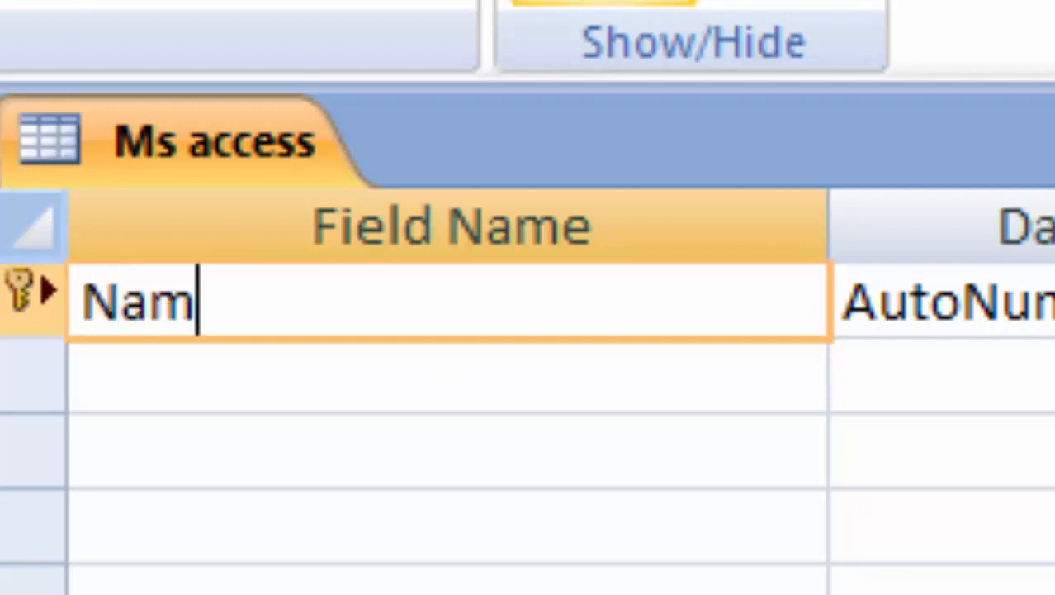
{"action": "type", "text": "eb"}
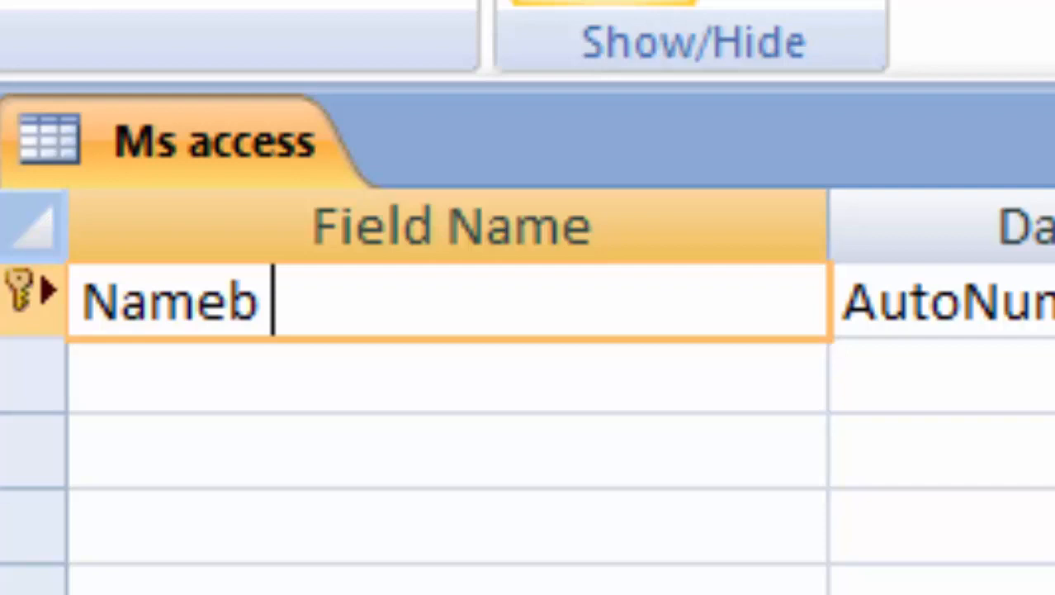
{"action": "key", "text": "BackSpace"}
{"action": "key", "text": "BackSpace"}
{"action": "key", "text": "BackSpace"}
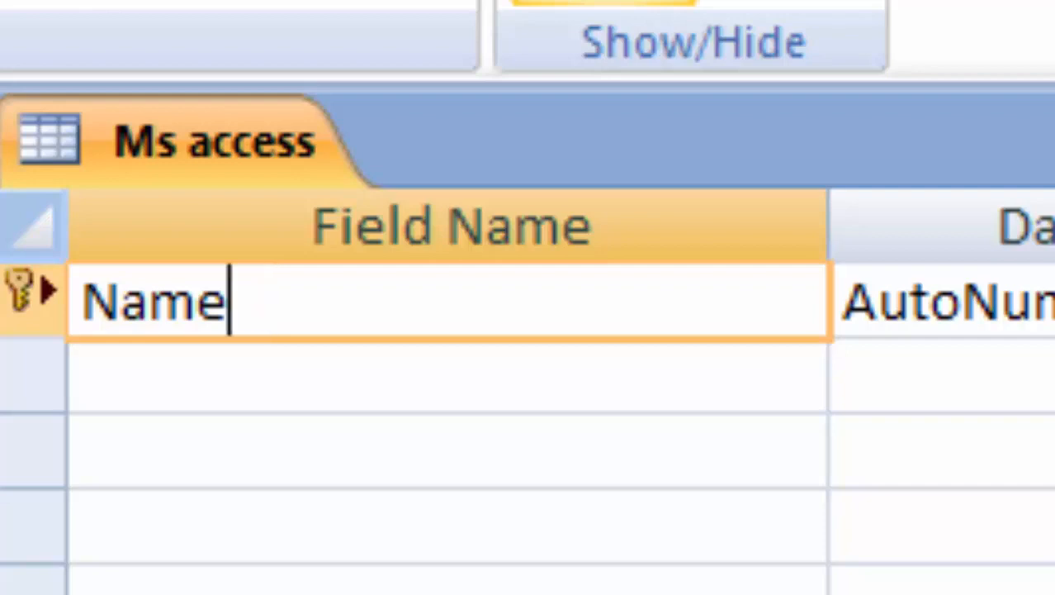
{"action": "type", "text": "of Stude"}
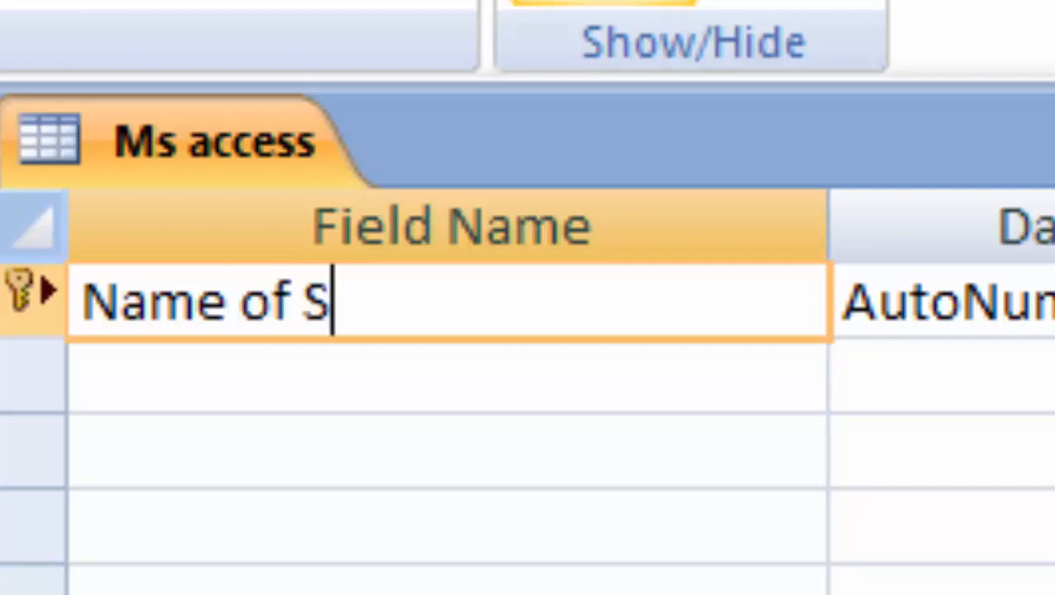
{"action": "type", "text": "nt"}
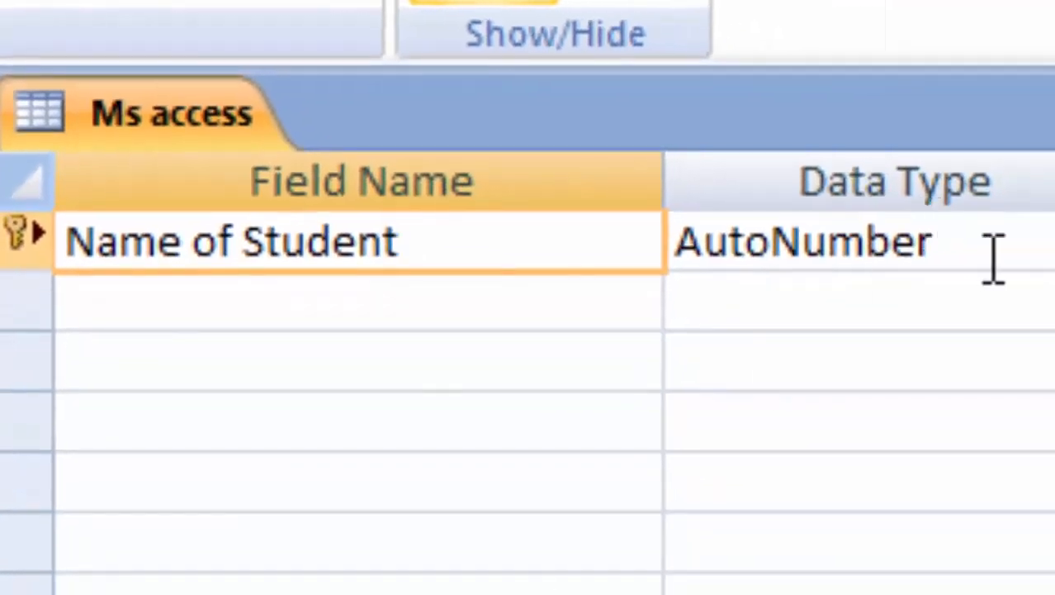
{"action": "left_click", "coordinate": [1011, 244]}
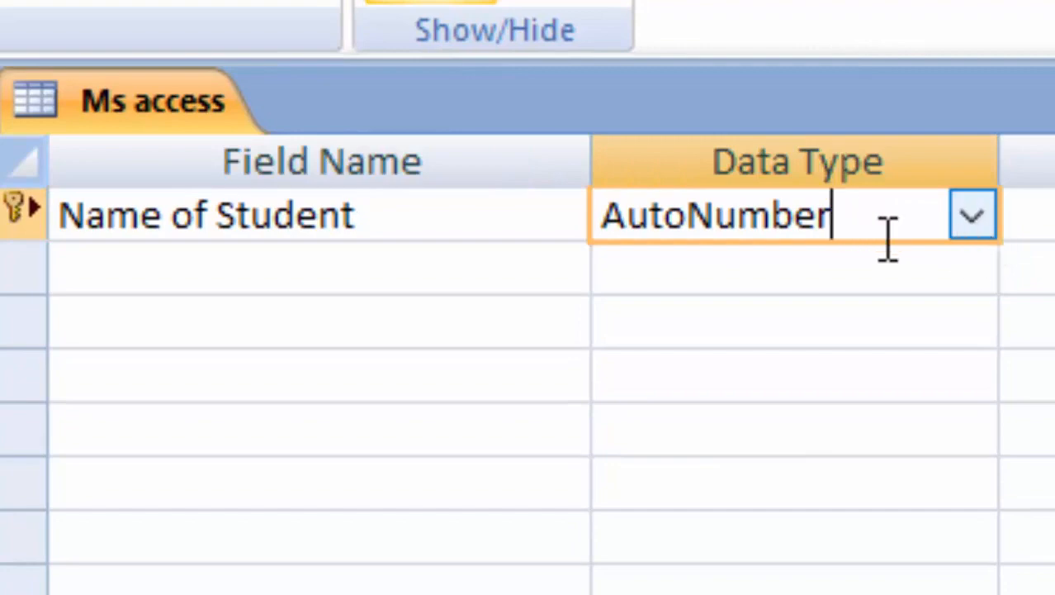
{"action": "left_click", "coordinate": [975, 218]}
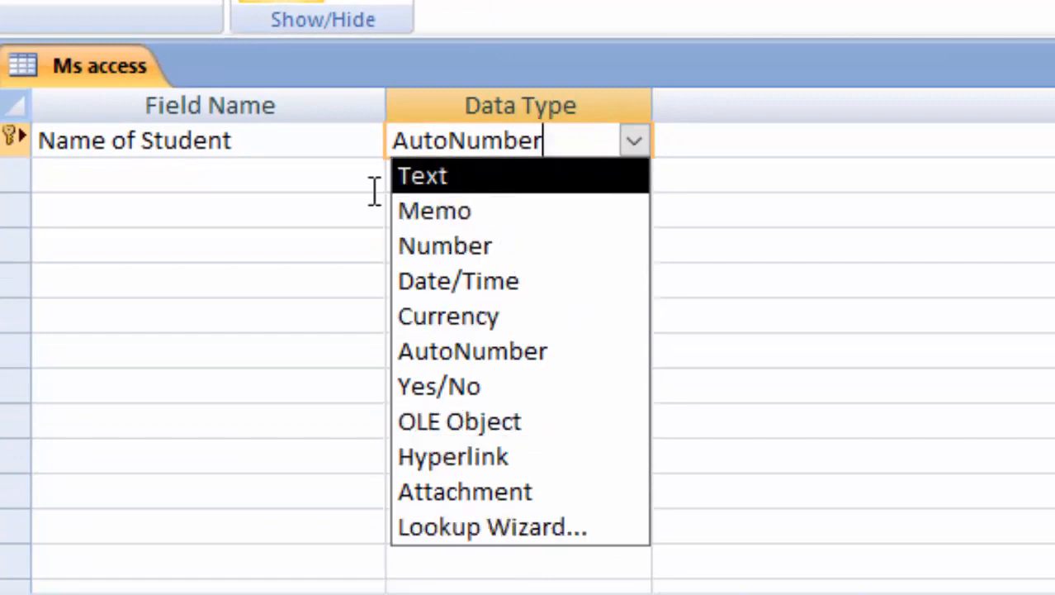
{"action": "left_click", "coordinate": [475, 178]}
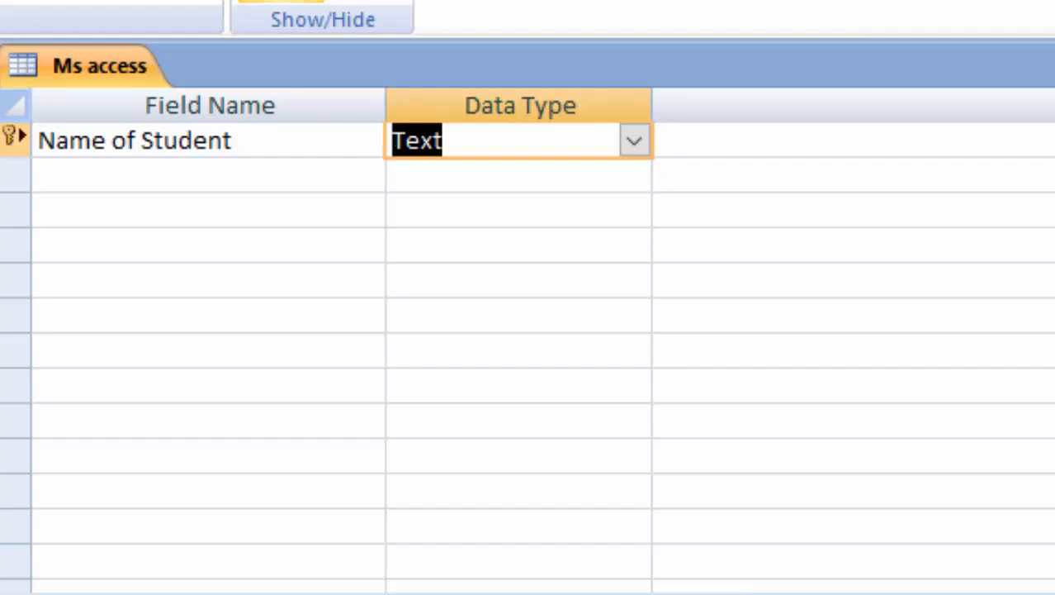
{"action": "left_click", "coordinate": [55, 171]}
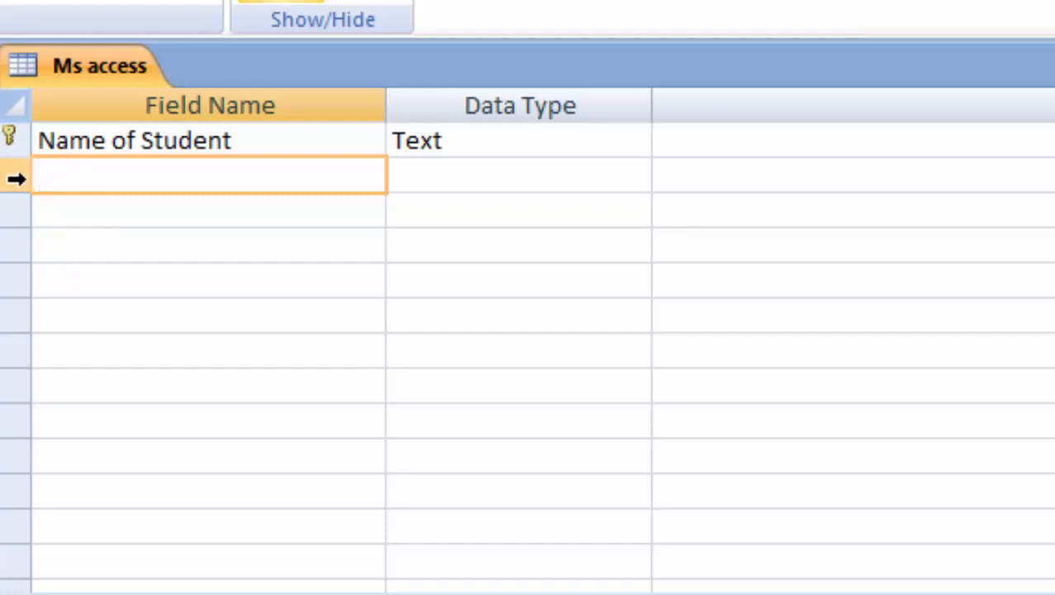
Add a 'Roll number' field as the primary key with the Number data type.
{"action": "type", "text": "R"}
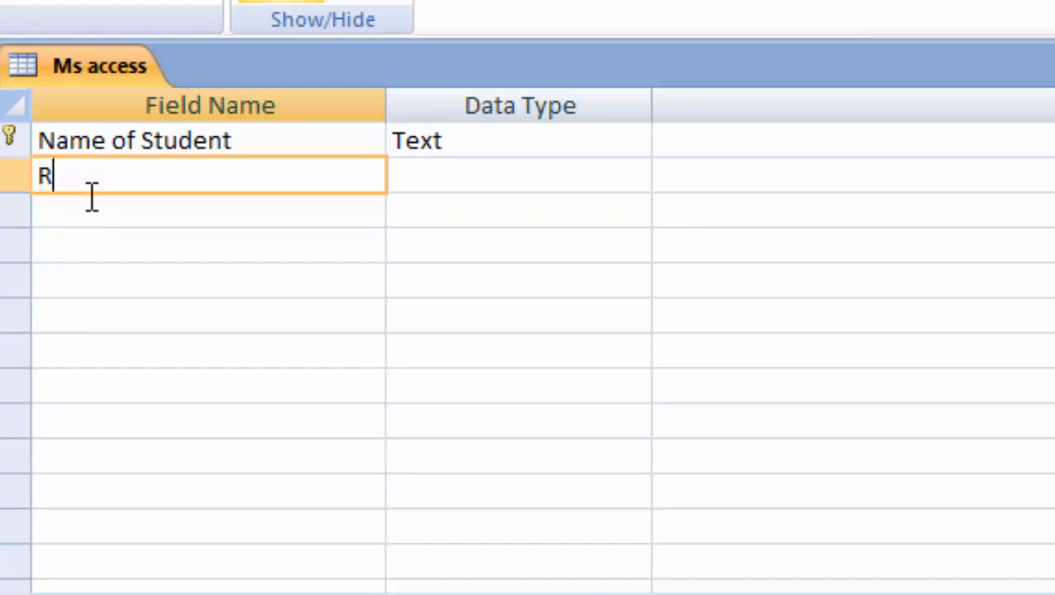
{"action": "type", "text": "oll number"}
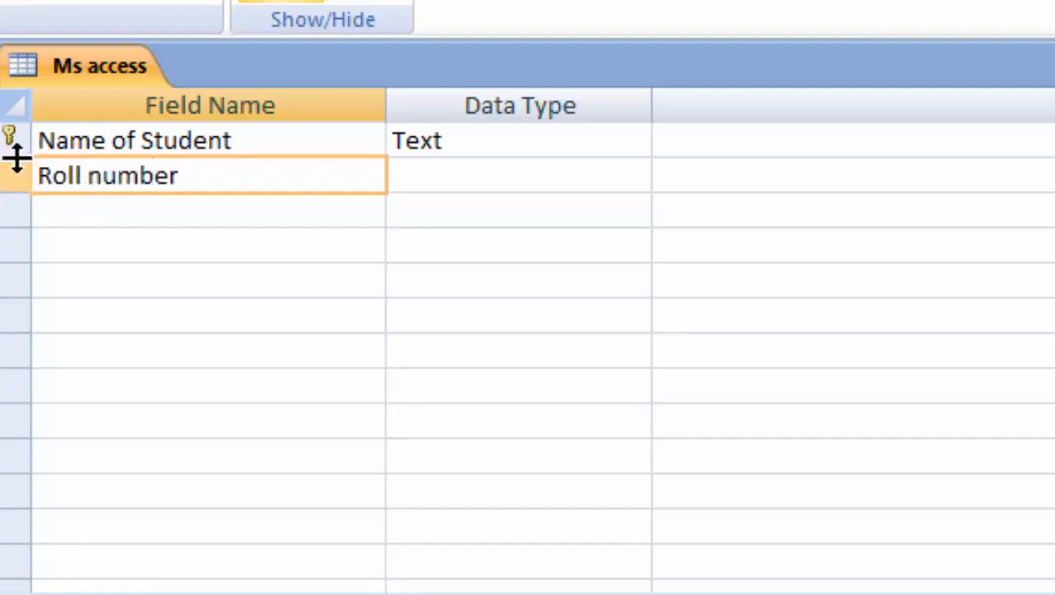
{"action": "left_click", "coordinate": [0, 0]}
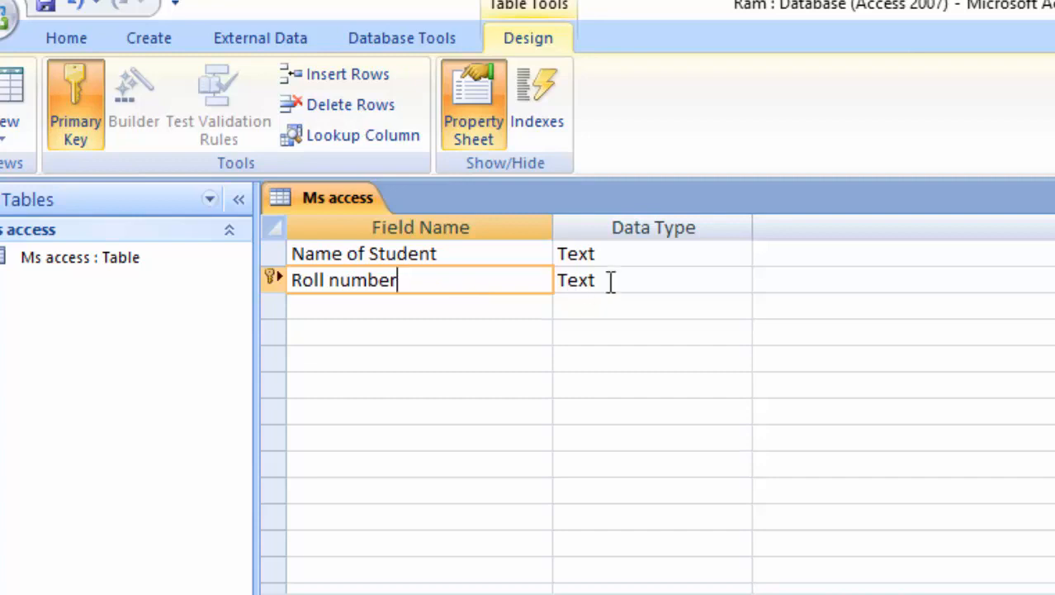
{"action": "left_click", "coordinate": [610, 281]}
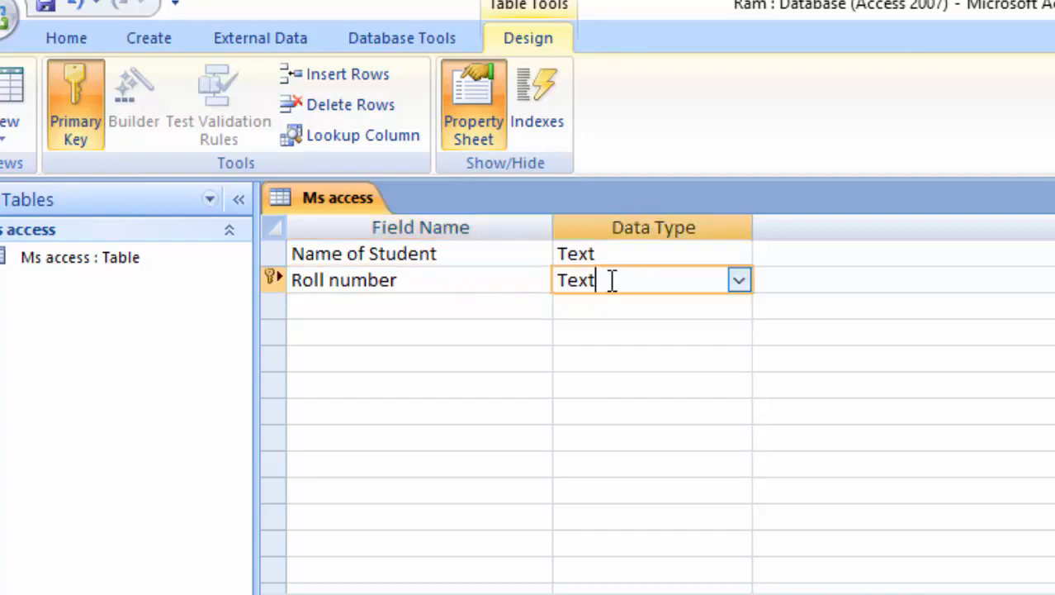
{"action": "left_click", "coordinate": [737, 282]}
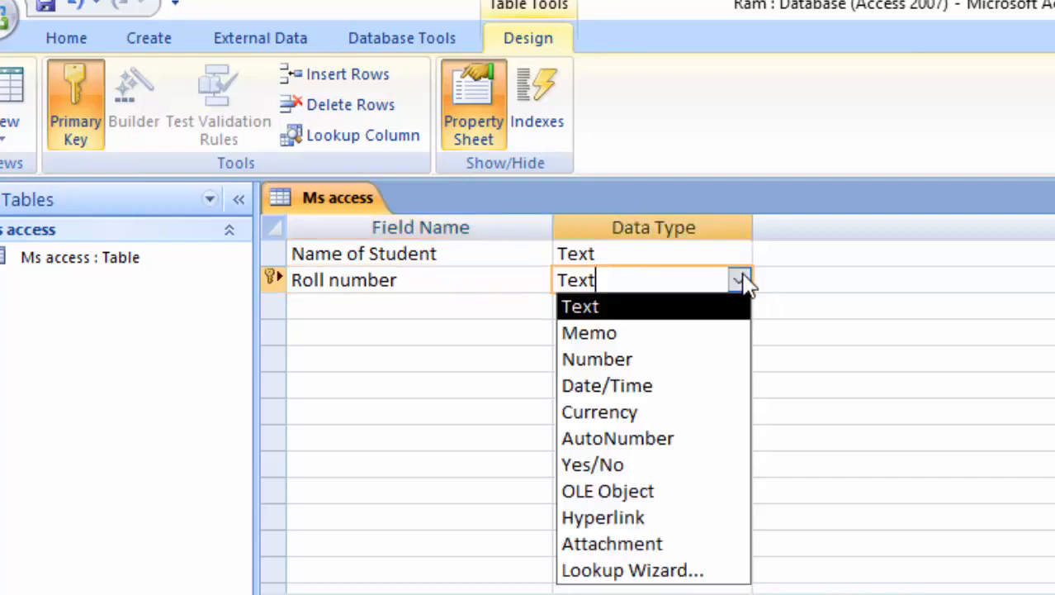
{"action": "left_click", "coordinate": [643, 363]}
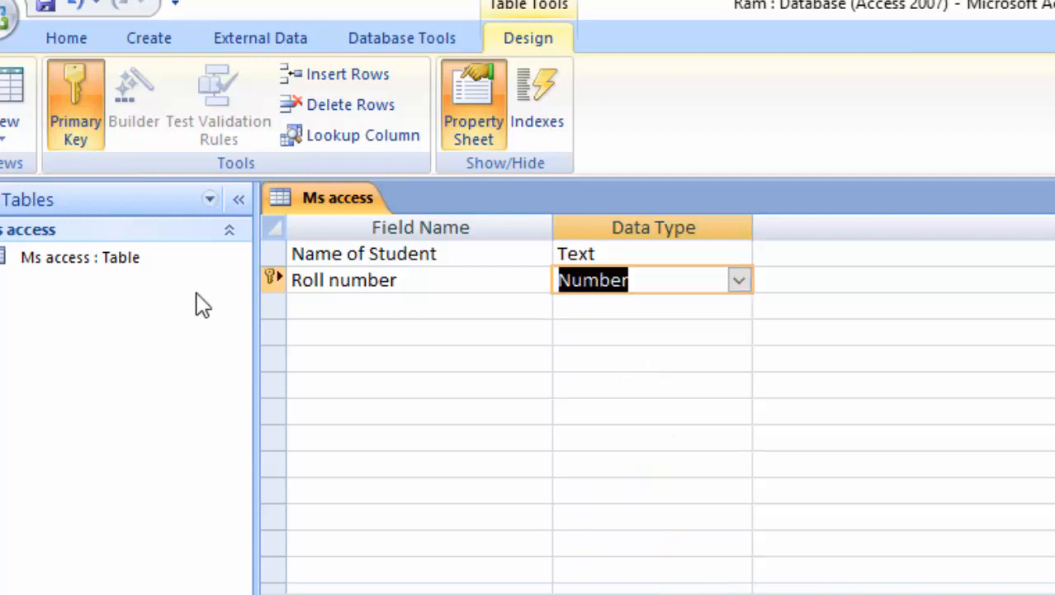
Add 'Address' and 'Phone number' fields, both with the Text data type.
{"action": "left_click", "coordinate": [386, 310]}
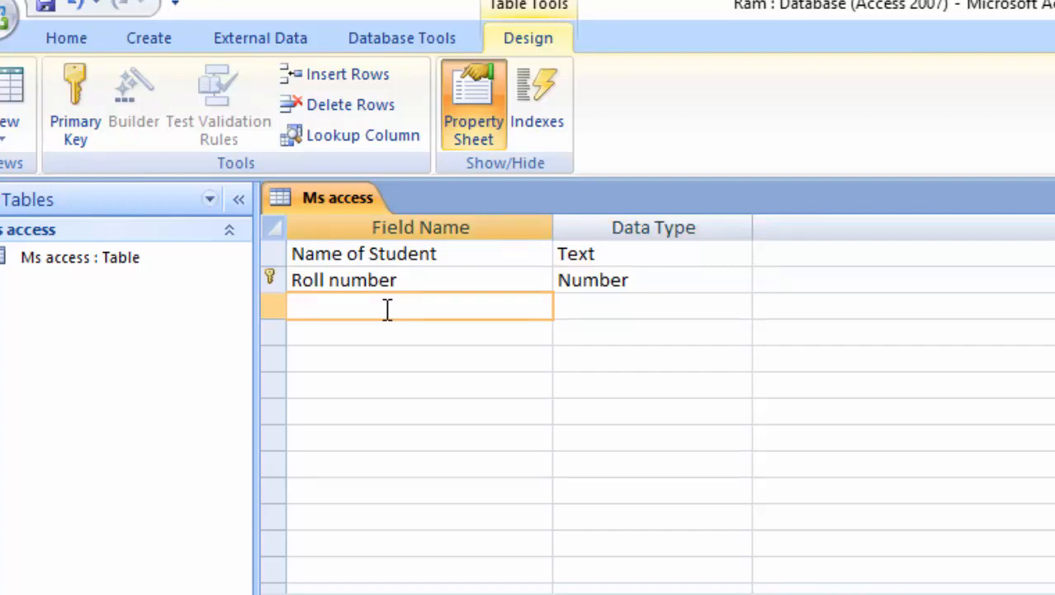
{"action": "type", "text": "Addres"}
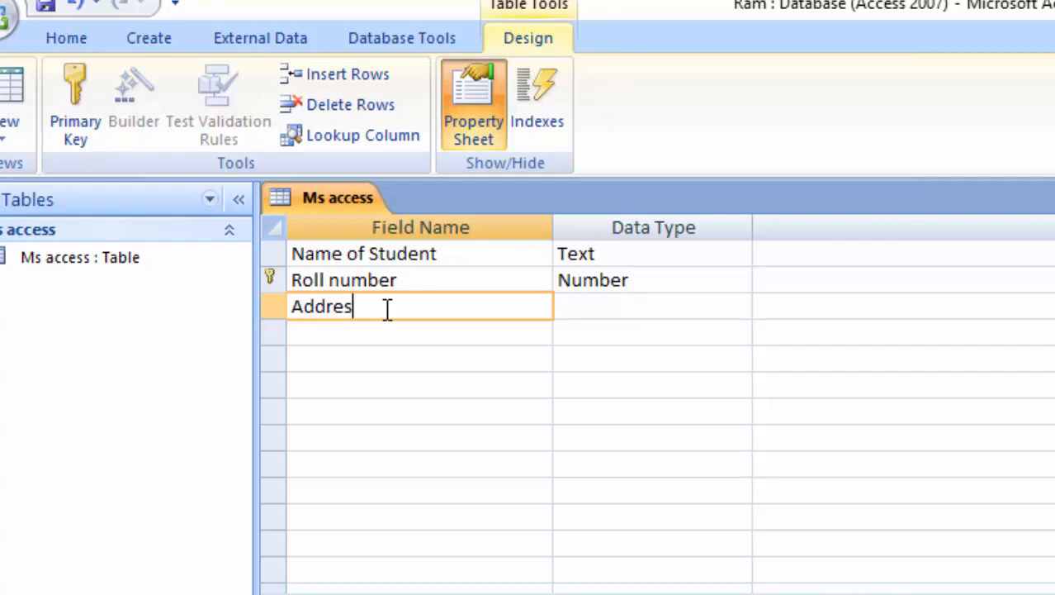
{"action": "type", "text": "s"}
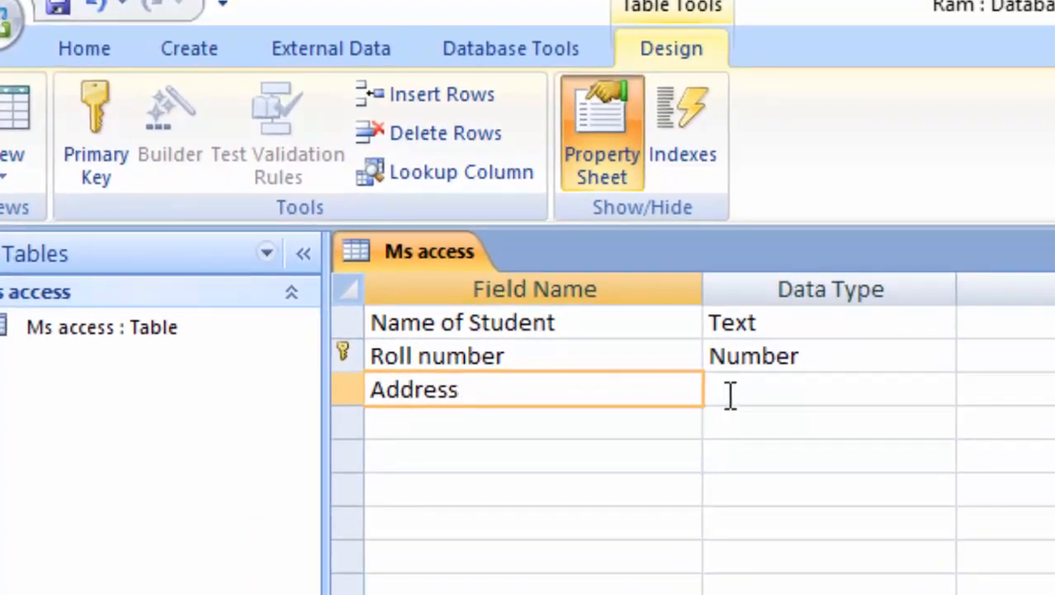
{"action": "left_click", "coordinate": [731, 395]}
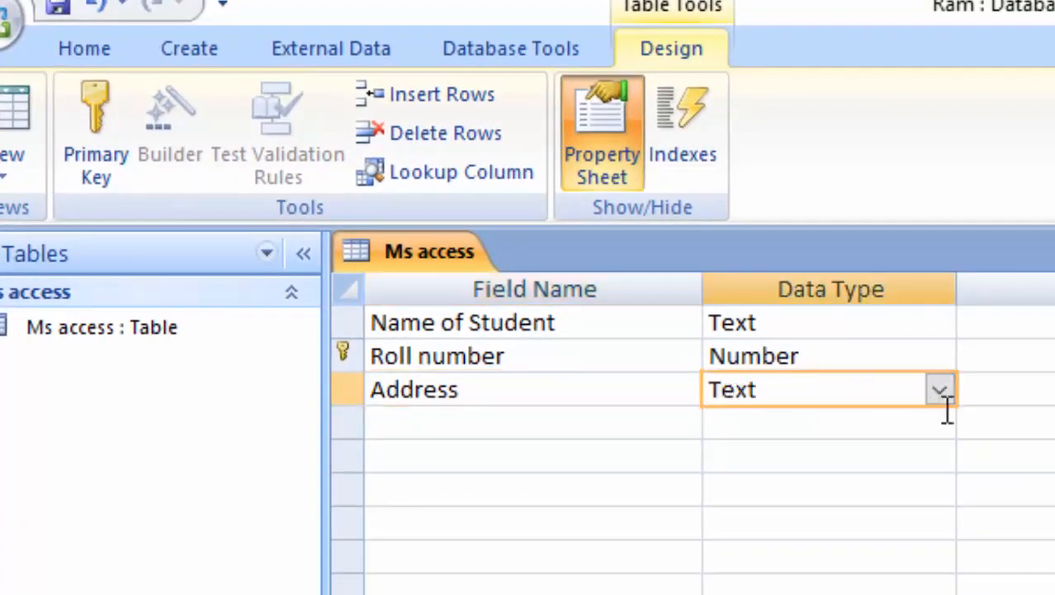
{"action": "left_click", "coordinate": [457, 420]}
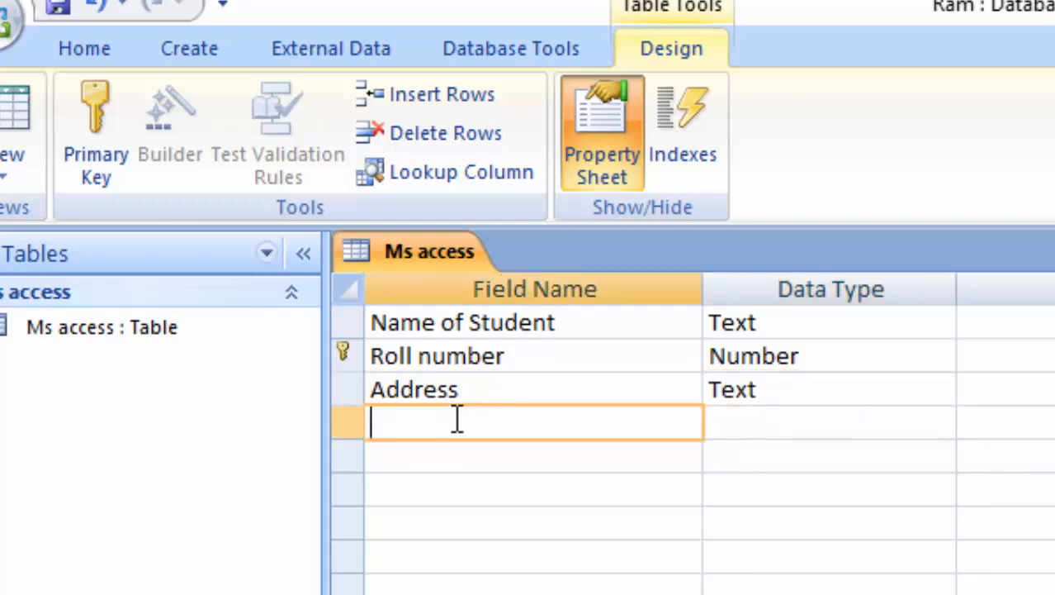
{"action": "type", "text": "Phone"}
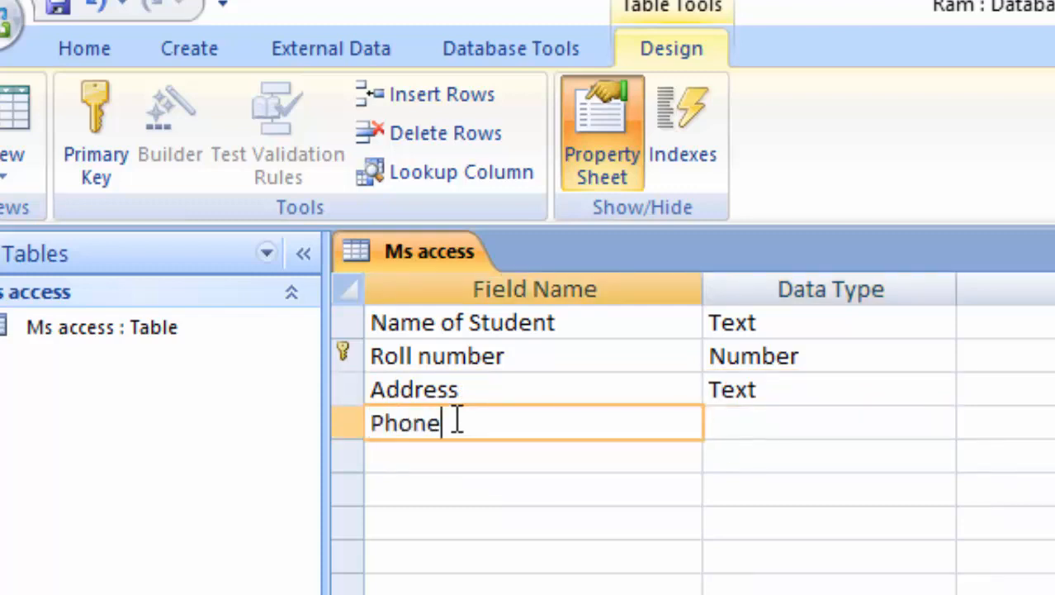
{"action": "type", "text": " number"}
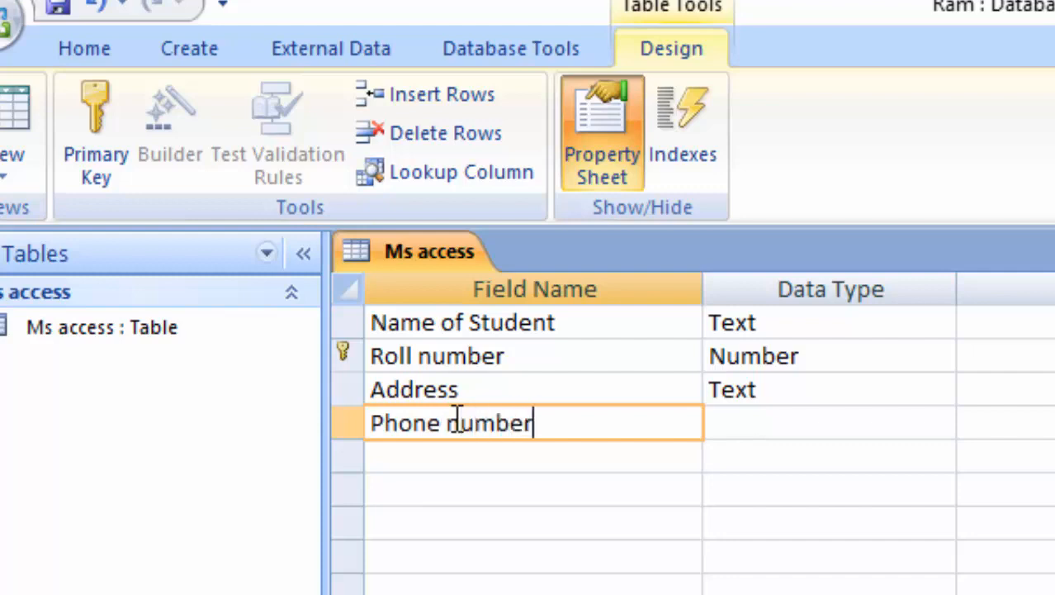
{"action": "left_click", "coordinate": [828, 427]}
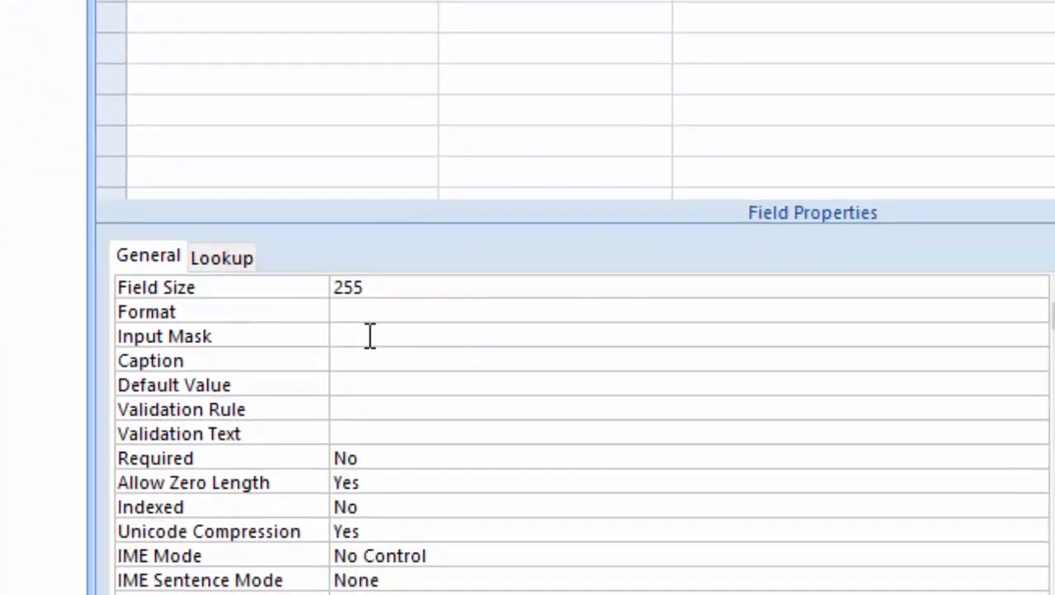
{"action": "left_click", "coordinate": [370, 336]}
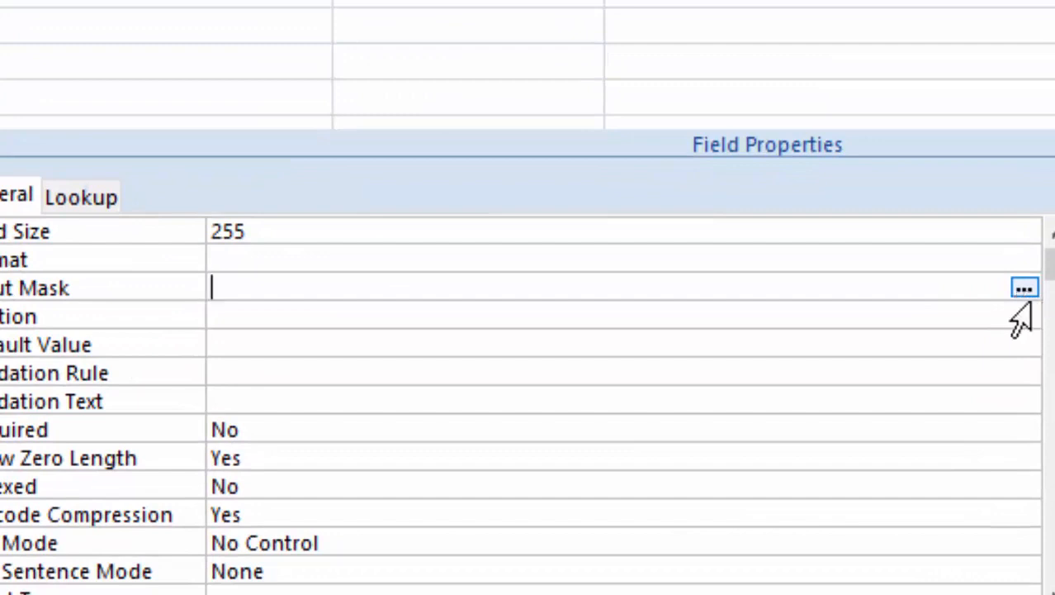
{"action": "left_click", "coordinate": [1024, 288]}
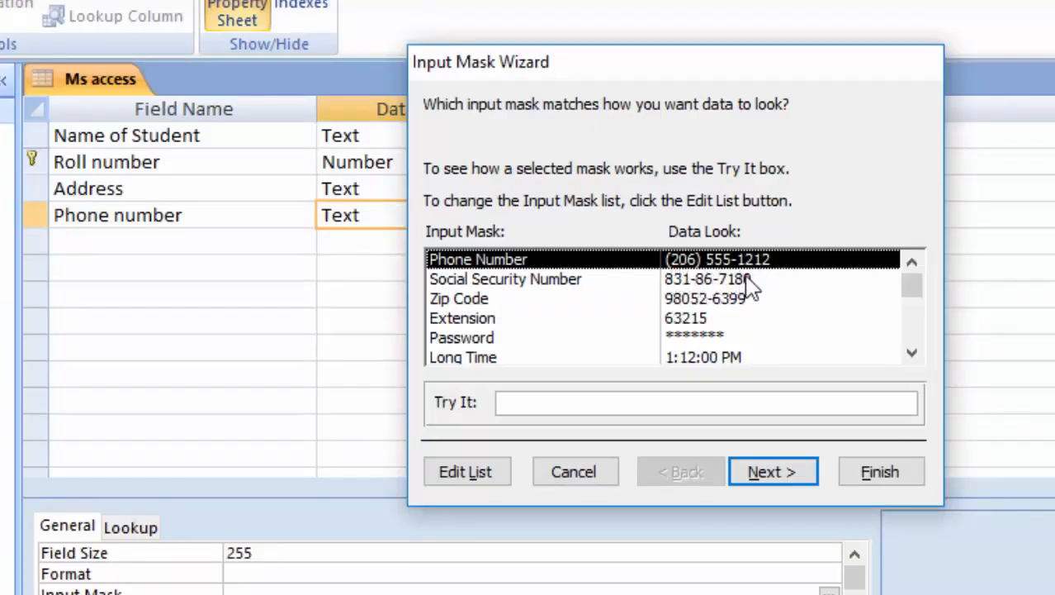
{"action": "left_click", "coordinate": [693, 281]}
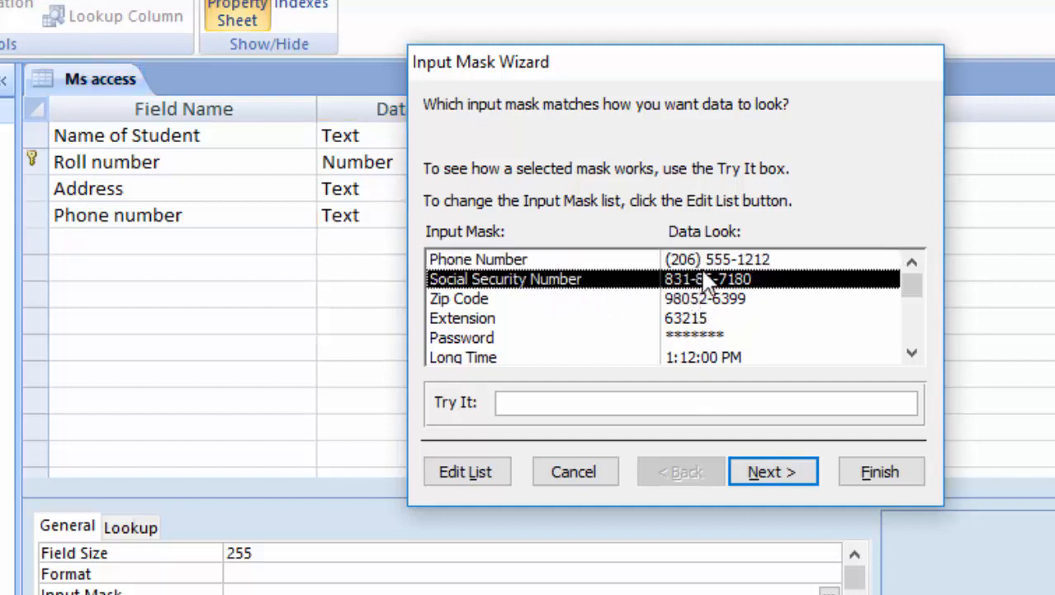
{"action": "left_click", "coordinate": [709, 261]}
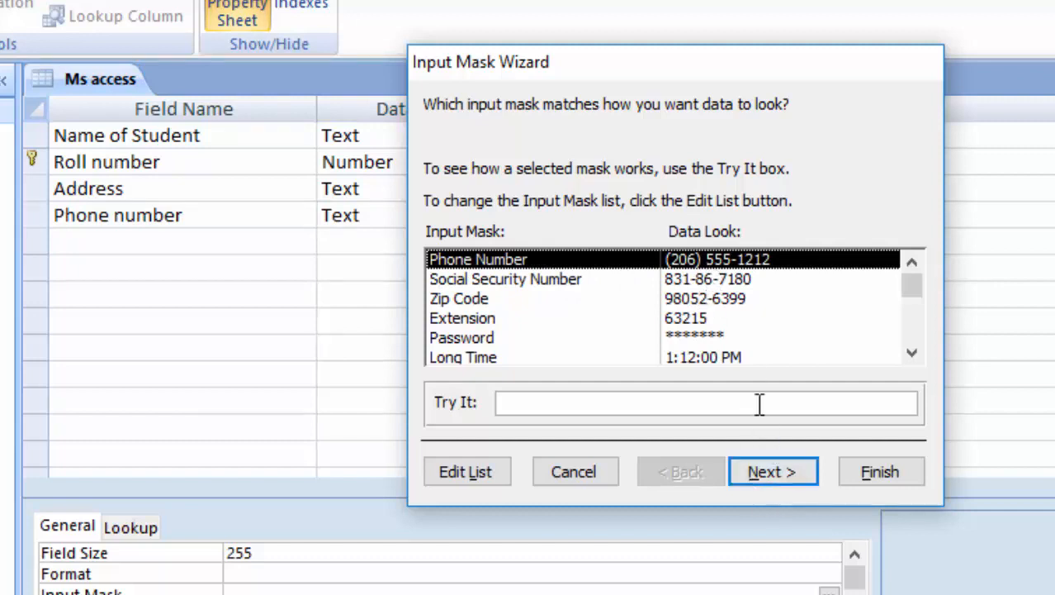
{"action": "left_click", "coordinate": [772, 472]}
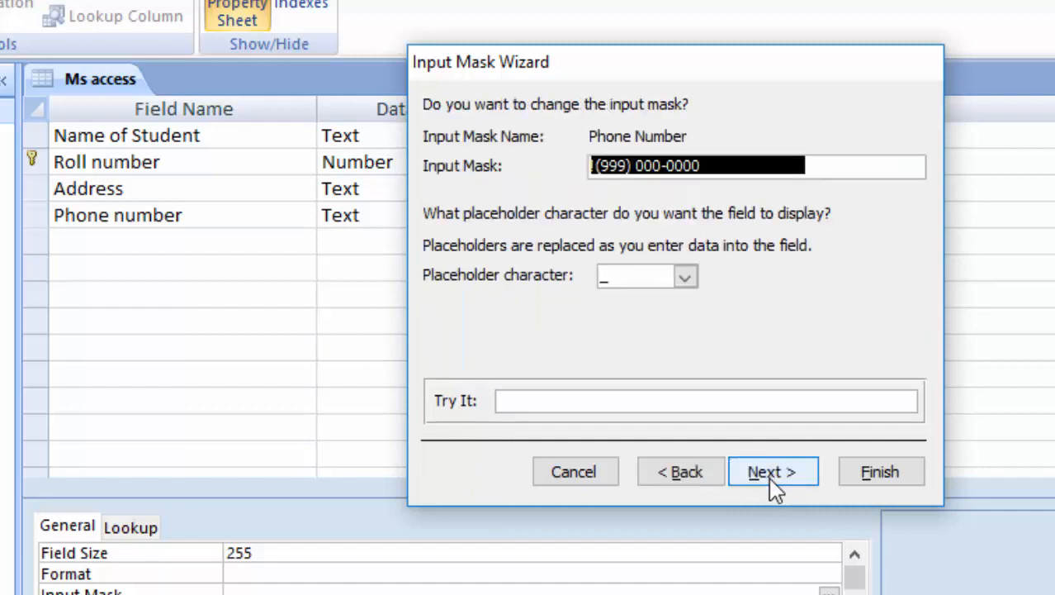
{"action": "left_click", "coordinate": [615, 283]}
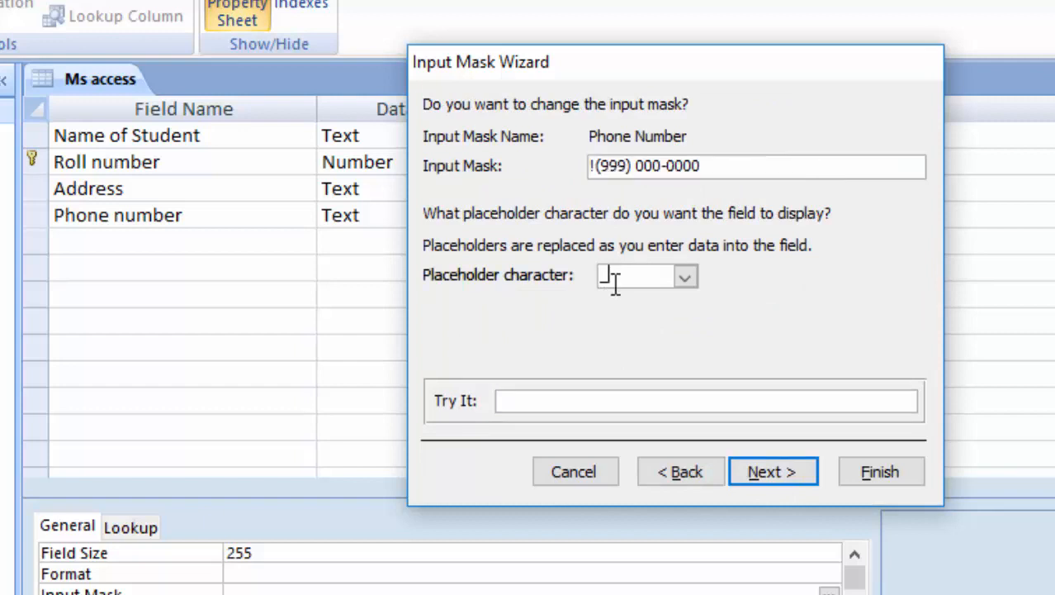
{"action": "left_click", "coordinate": [765, 469]}
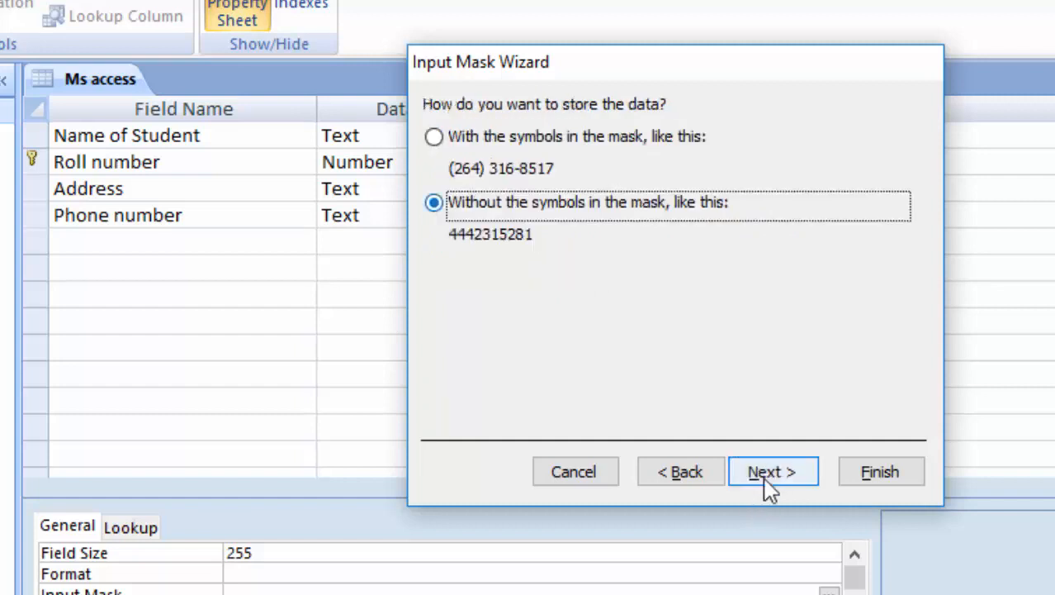
{"action": "left_click", "coordinate": [769, 477]}
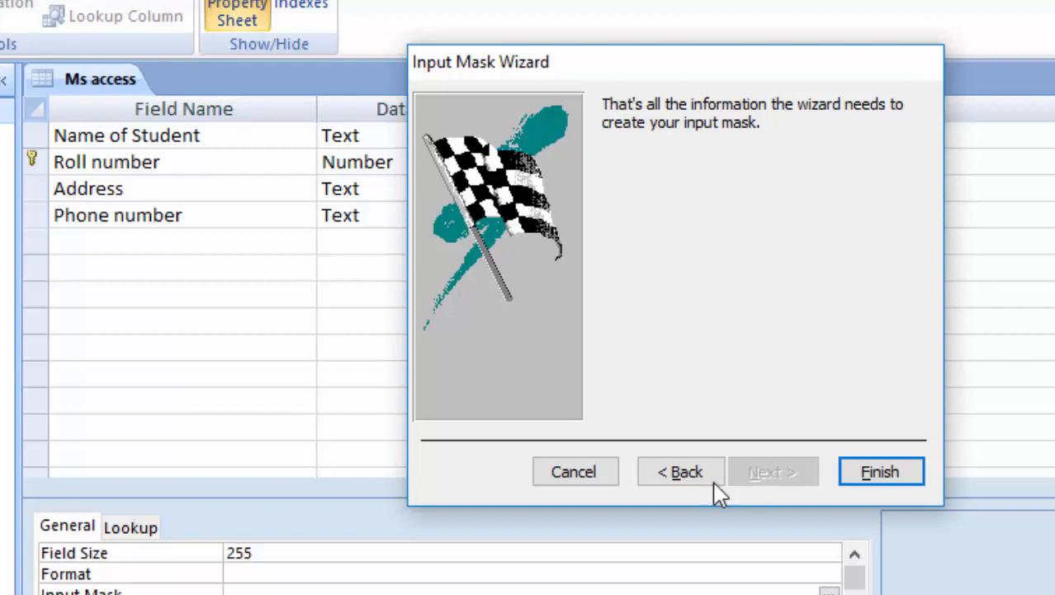
{"action": "left_click", "coordinate": [680, 477]}
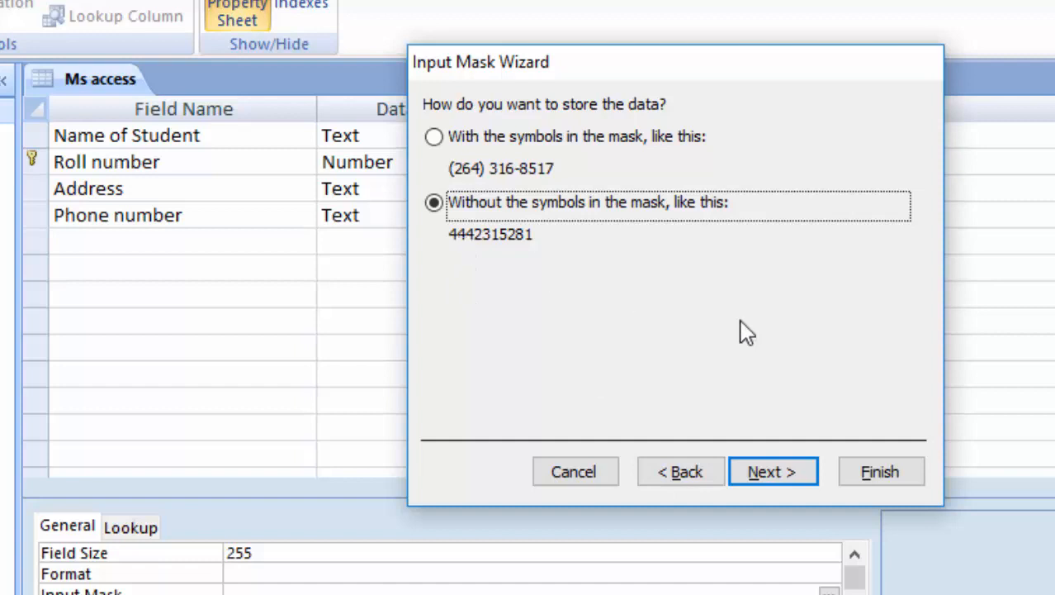
{"action": "left_click", "coordinate": [795, 476]}
{"action": "left_click", "coordinate": [881, 473]}
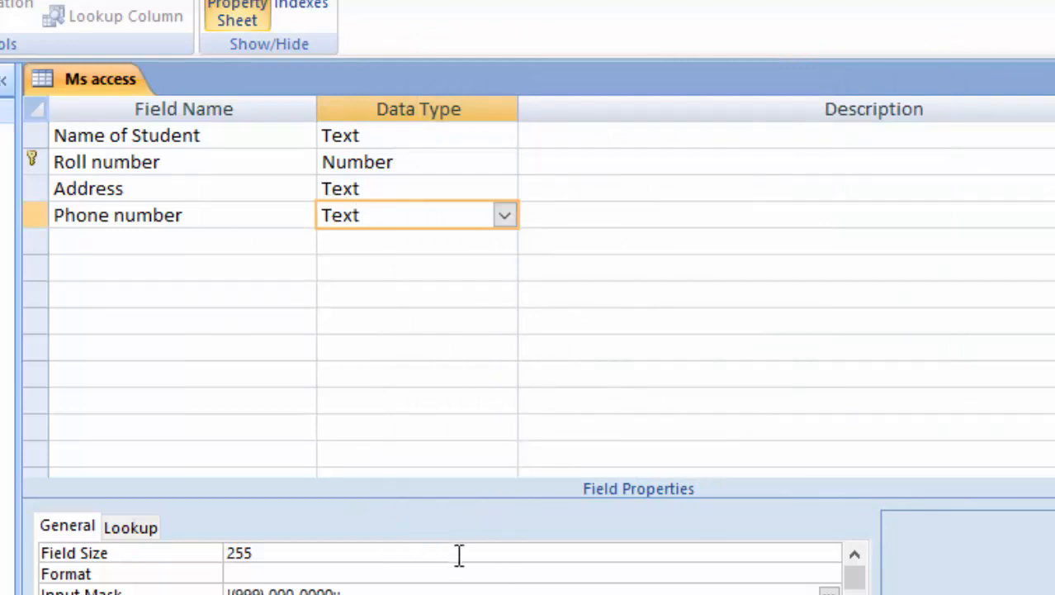
Add 'Father's Name' and 'Mother's Name' fields below Phone number.
{"action": "left_click", "coordinate": [59, 237]}
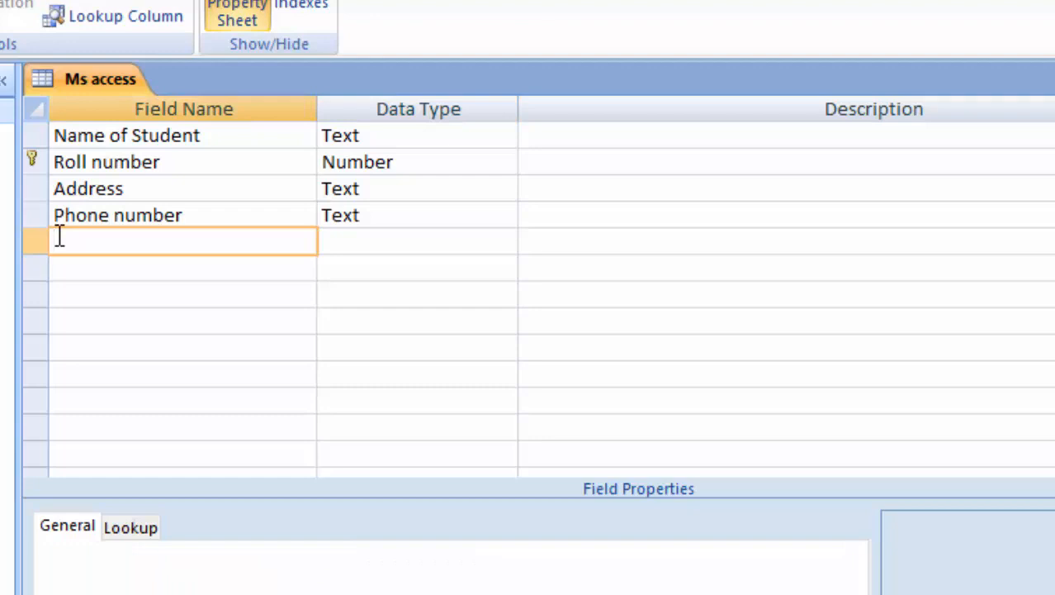
{"action": "type", "text": "Father's Name"}
{"action": "key", "text": "Tab"}
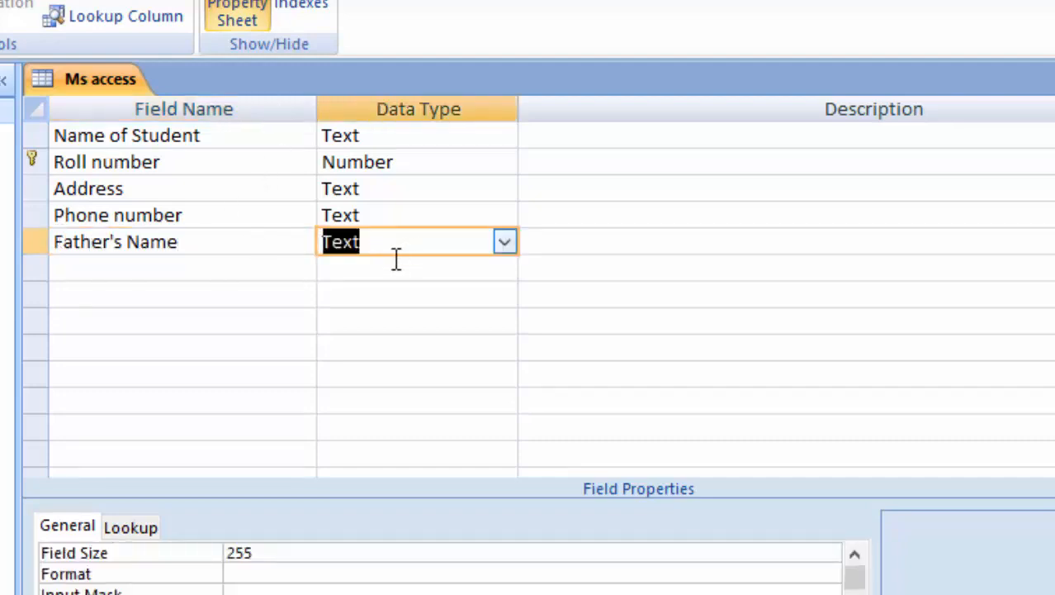
{"action": "left_click", "coordinate": [227, 272]}
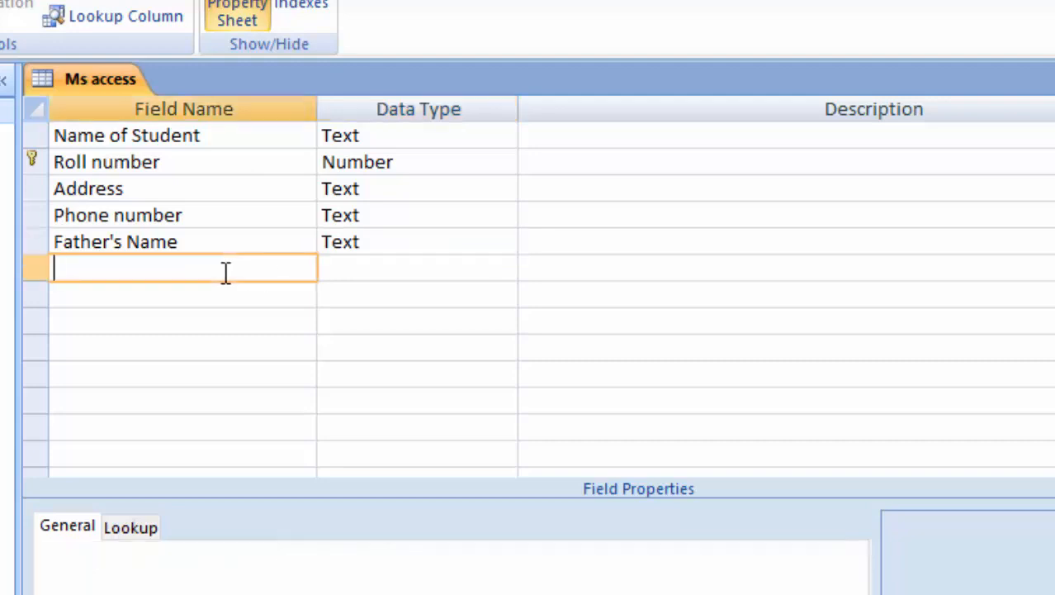
{"action": "type", "text": "Mother's Name"}
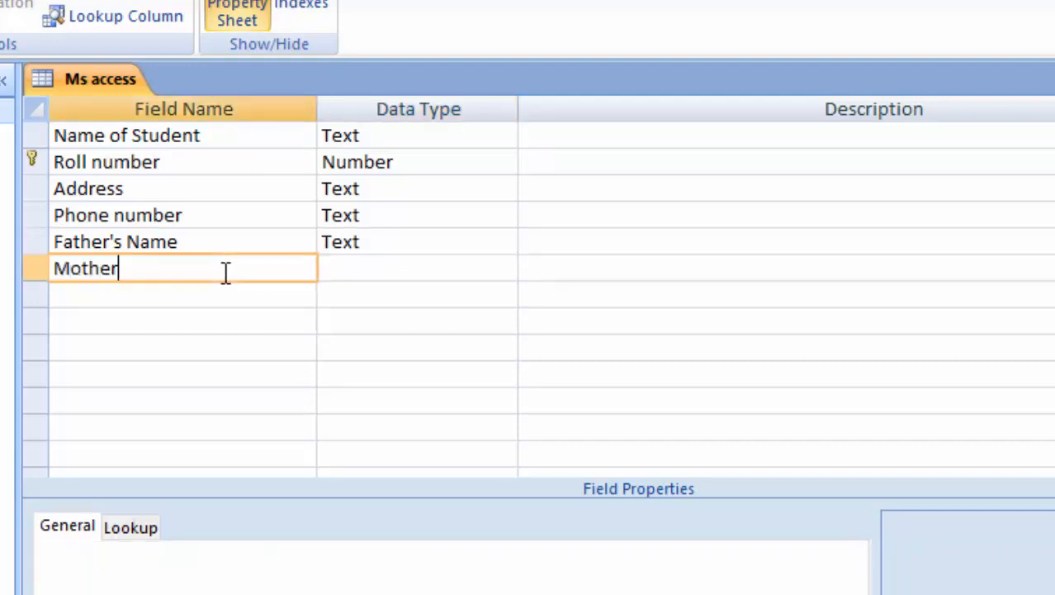
{"action": "key", "text": "Tab"}
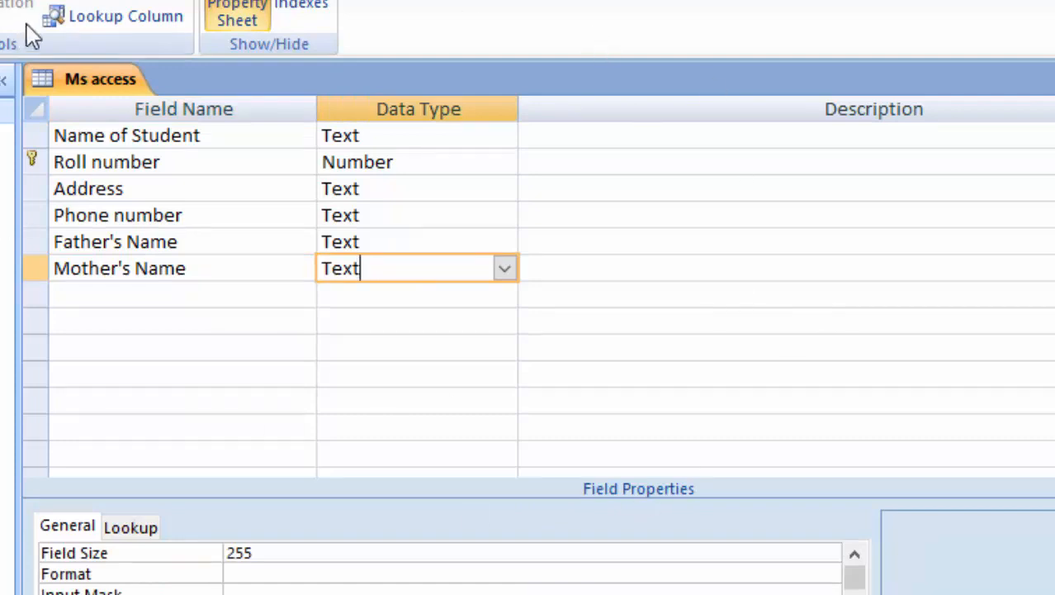
Describe Name of Student as 'Name of Student is the name of any student'.
{"action": "left_click", "coordinate": [570, 140]}
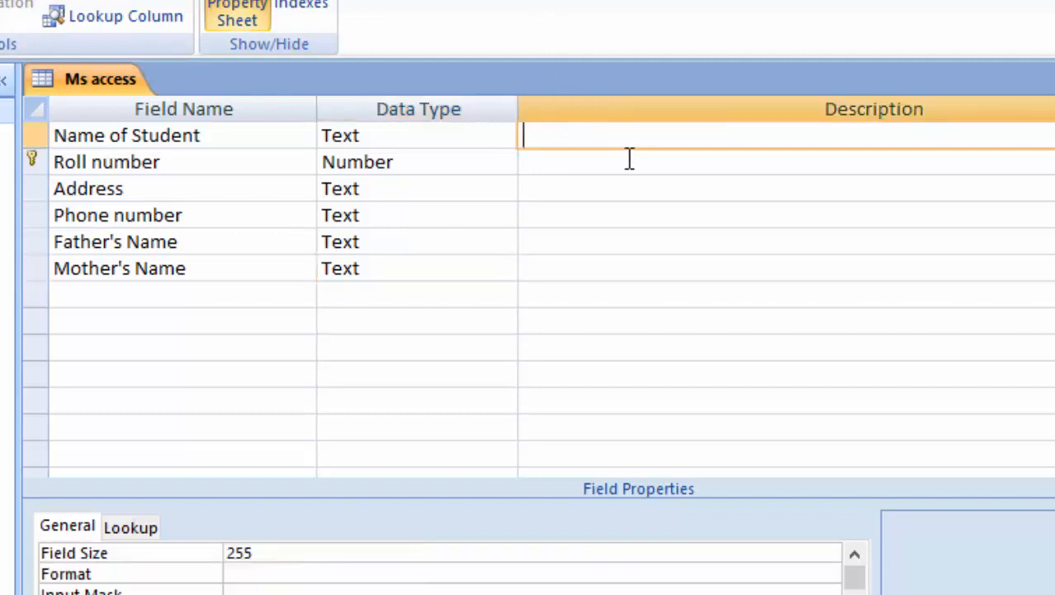
{"action": "type", "text": "Name of Student is th"}
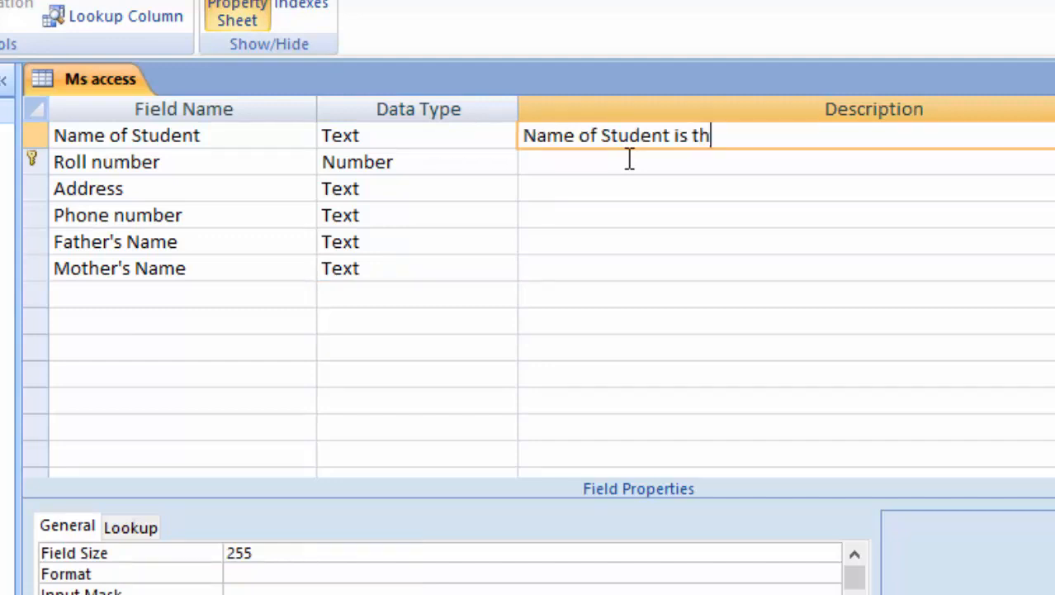
{"action": "type", "text": "e name of "}
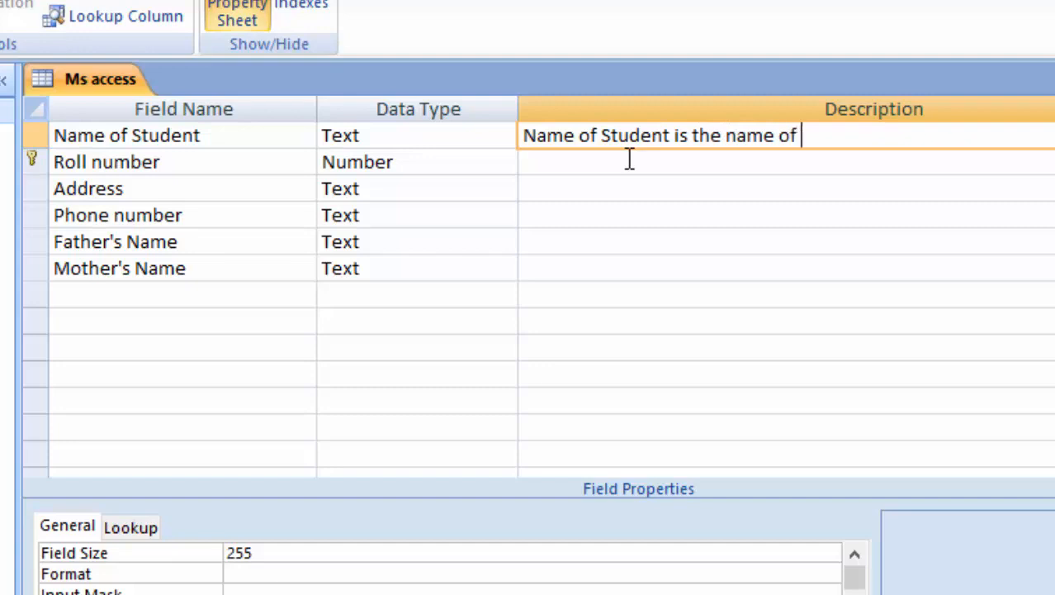
{"action": "type", "text": "any studeny"}
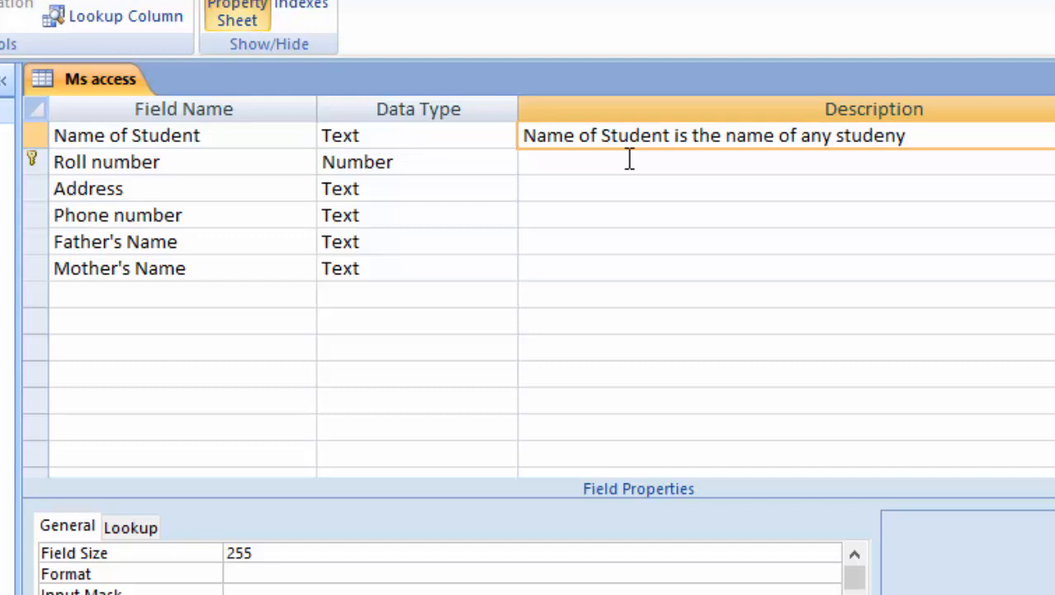
{"action": "key", "text": "BackSpace"}
{"action": "type", "text": "t"}
Describe Roll number as 'Roll number can not be same in one class', then save and view the datasheet.
{"action": "left_click", "coordinate": [617, 161]}
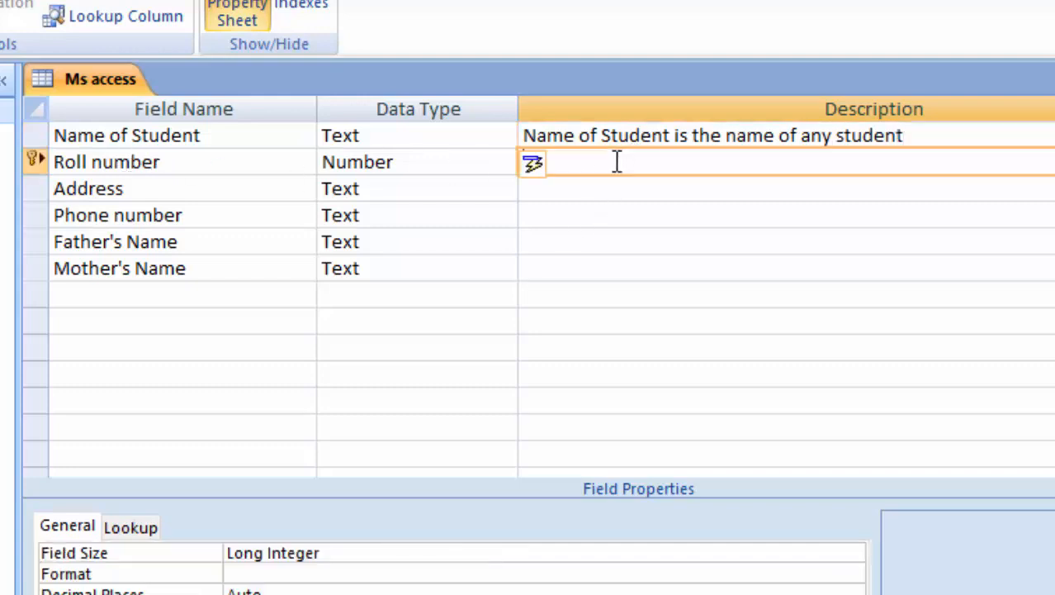
{"action": "type", "text": "R"}
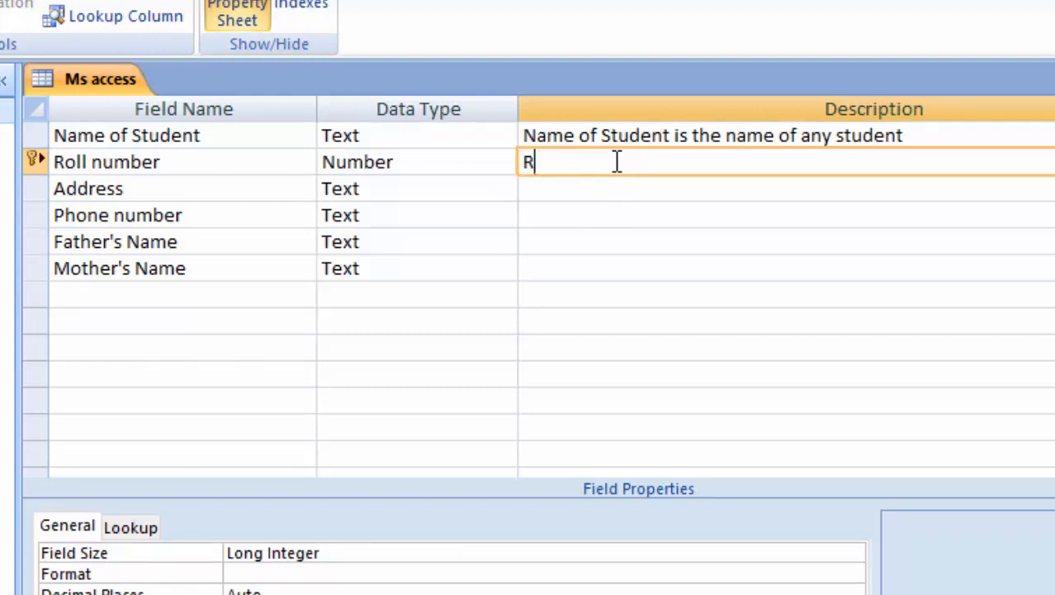
{"action": "type", "text": "oll number ca"}
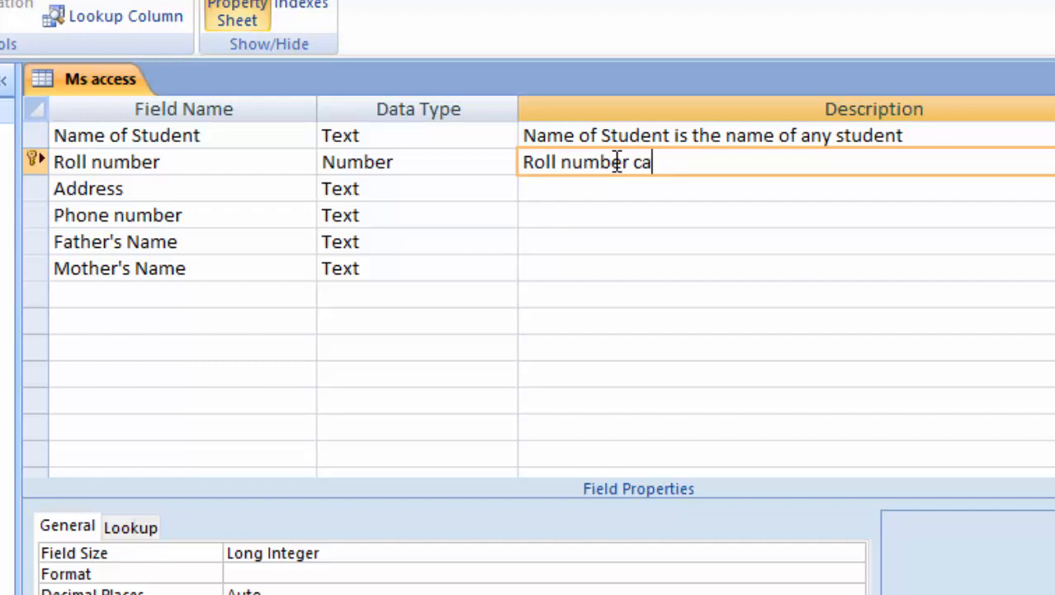
{"action": "type", "text": "n not"}
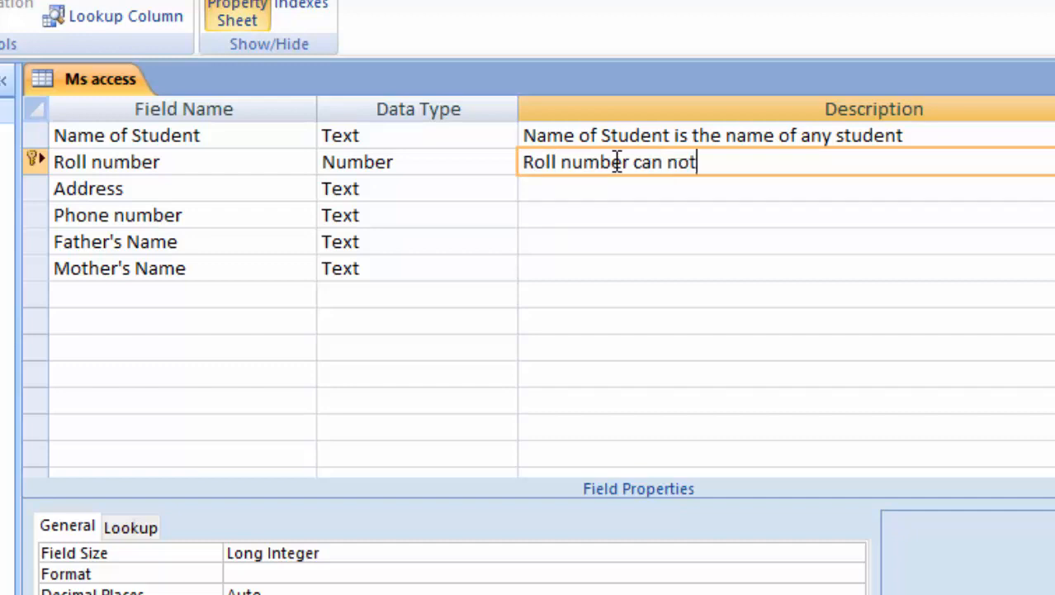
{"action": "type", "text": " be same in"}
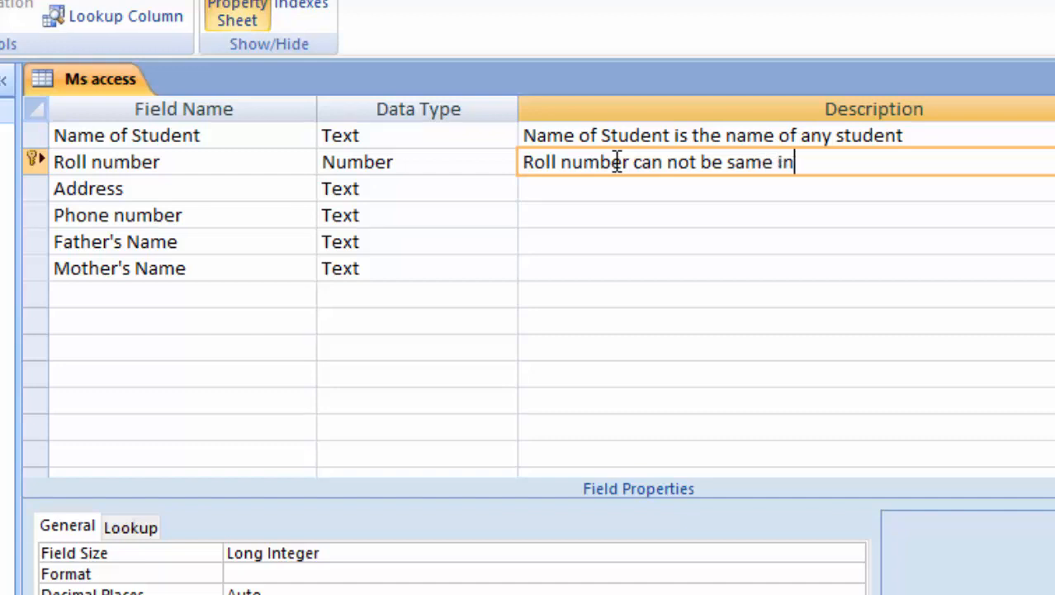
{"action": "type", "text": " one ca"}
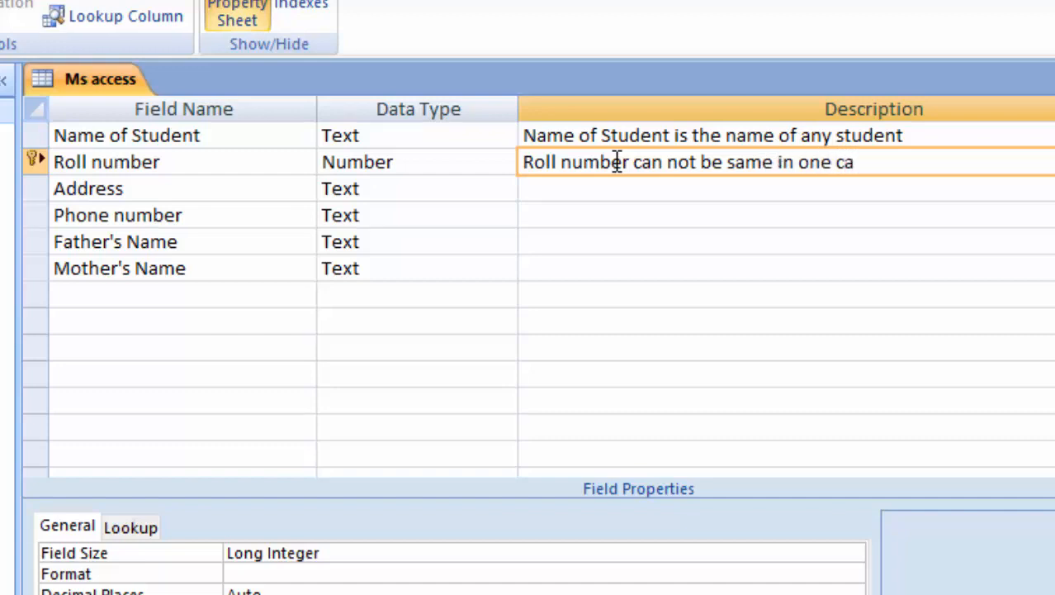
{"action": "key", "text": "BackSpace"}
{"action": "type", "text": "lass"}
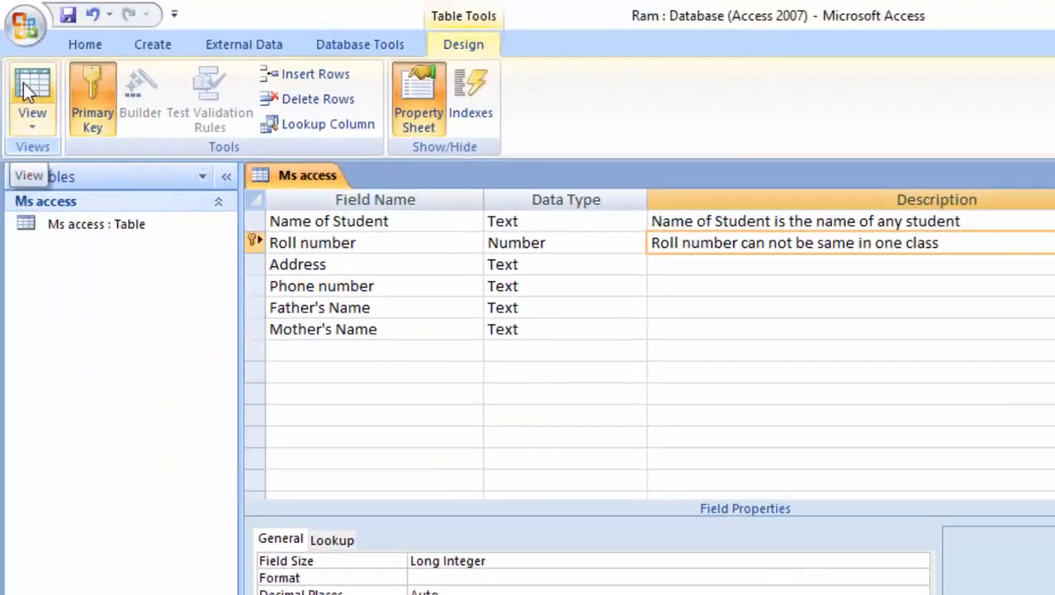
{"action": "left_click", "coordinate": [23, 84]}
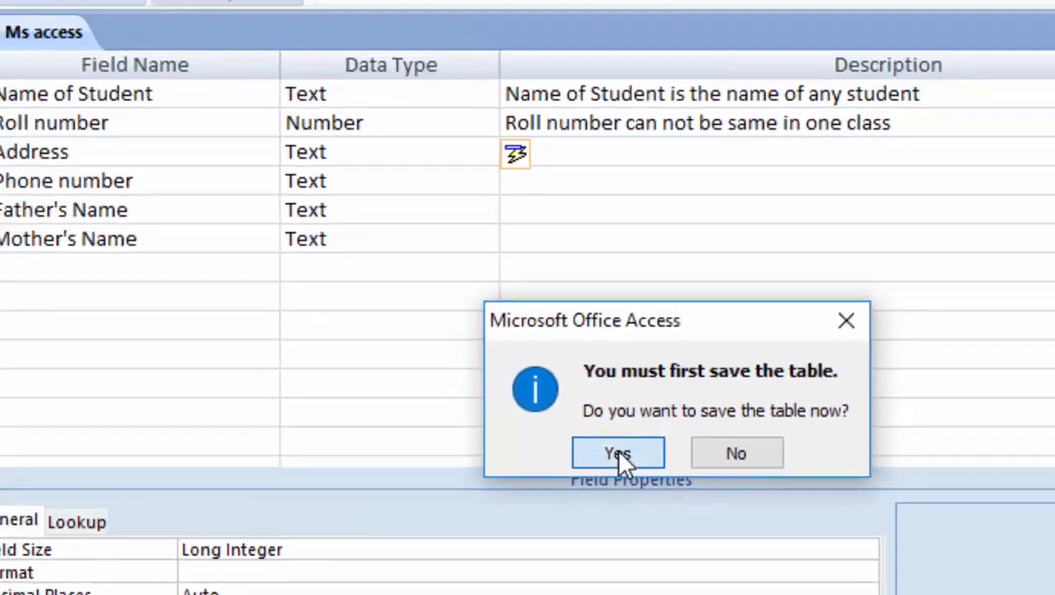
{"action": "left_click", "coordinate": [537, 427]}
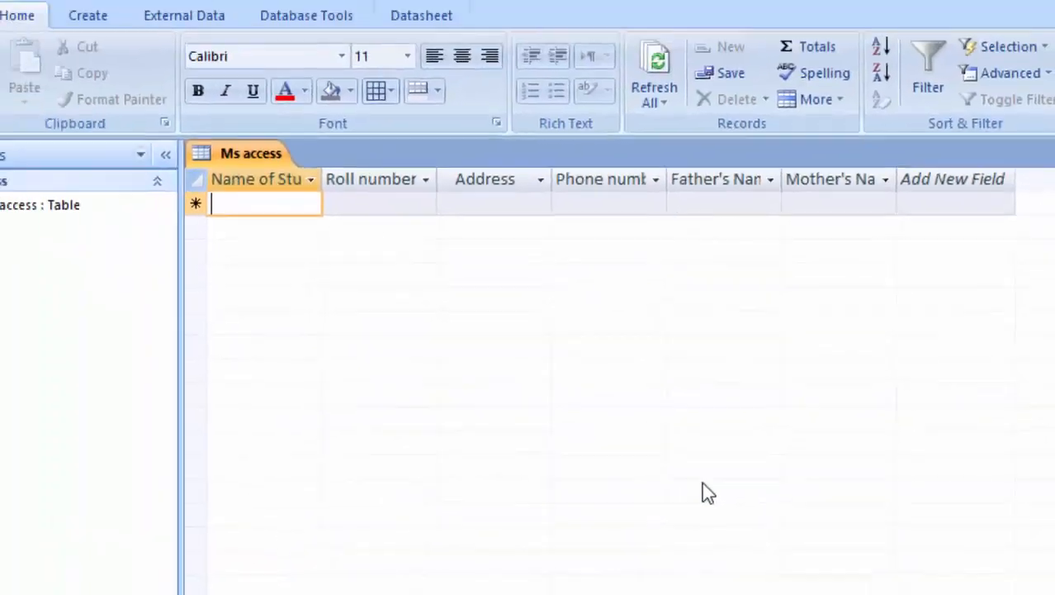
Autofit the Father's Name, Mother's Name, Phone number and Name of Student columns.
{"action": "double_click", "coordinate": [781, 178]}
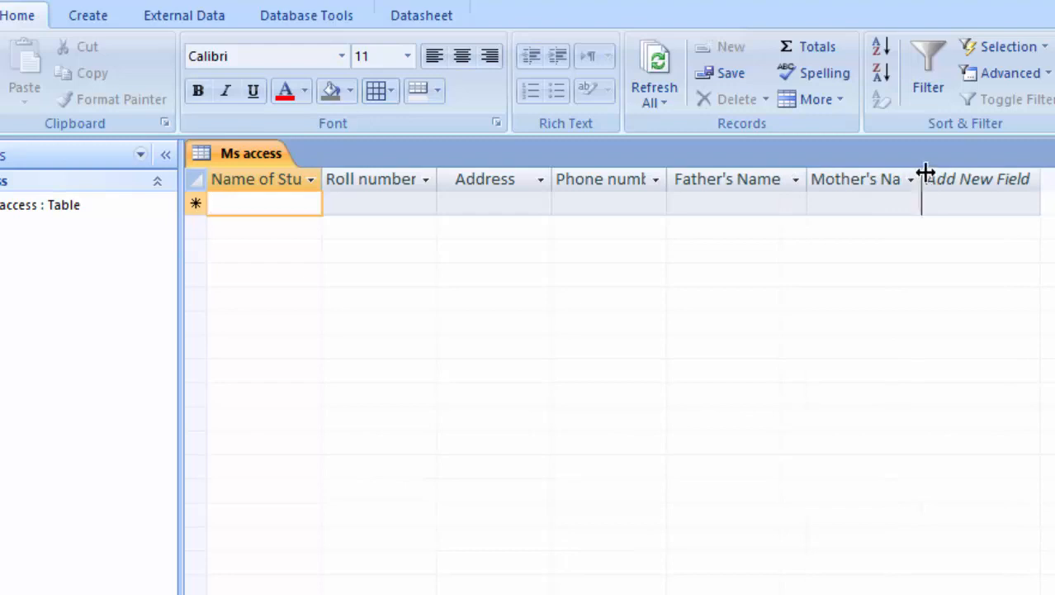
{"action": "double_click", "coordinate": [922, 178]}
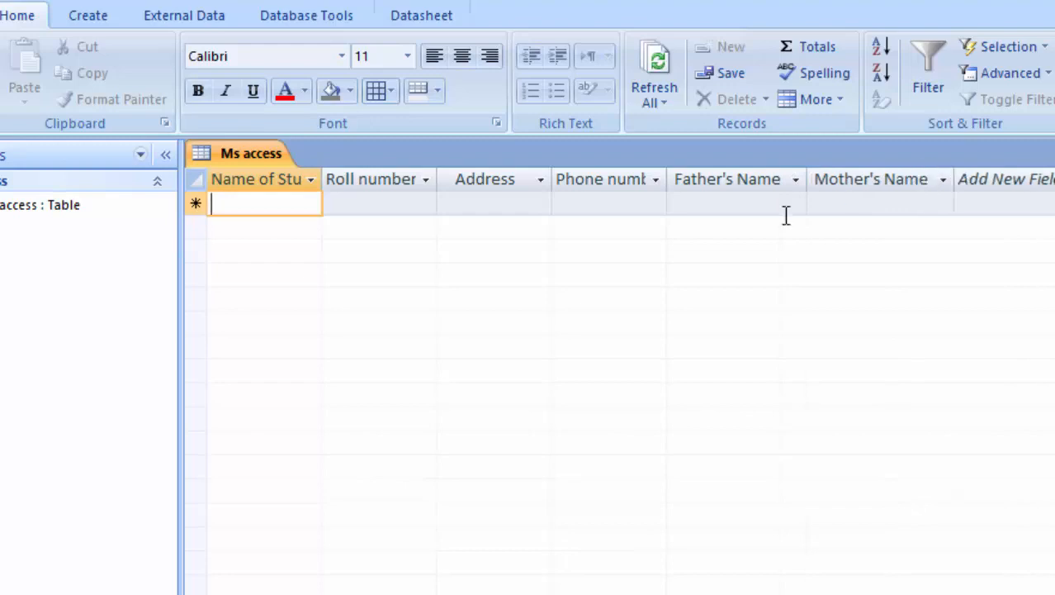
{"action": "double_click", "coordinate": [671, 182]}
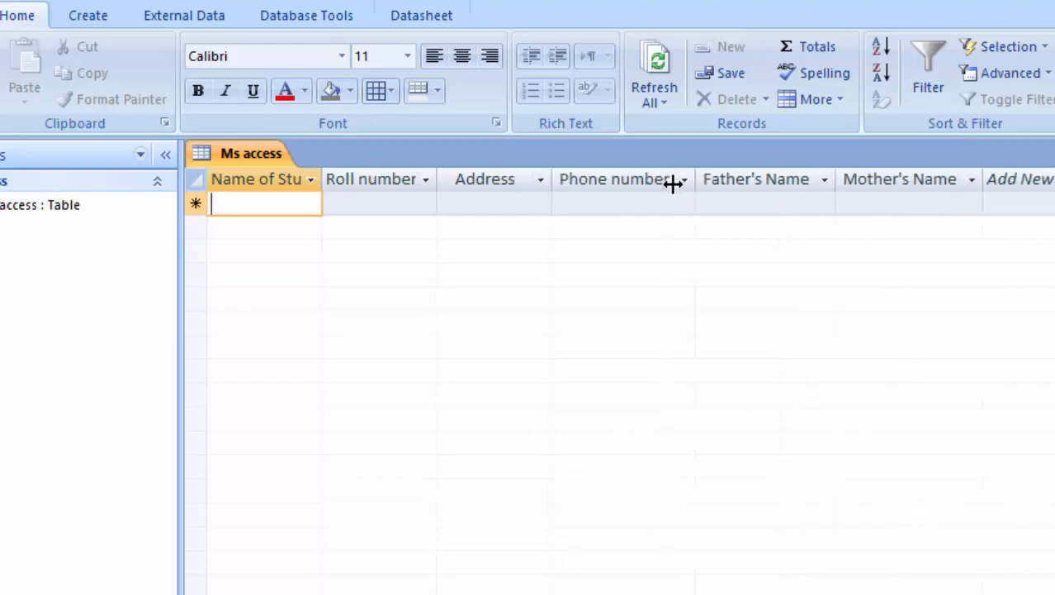
{"action": "double_click", "coordinate": [324, 173]}
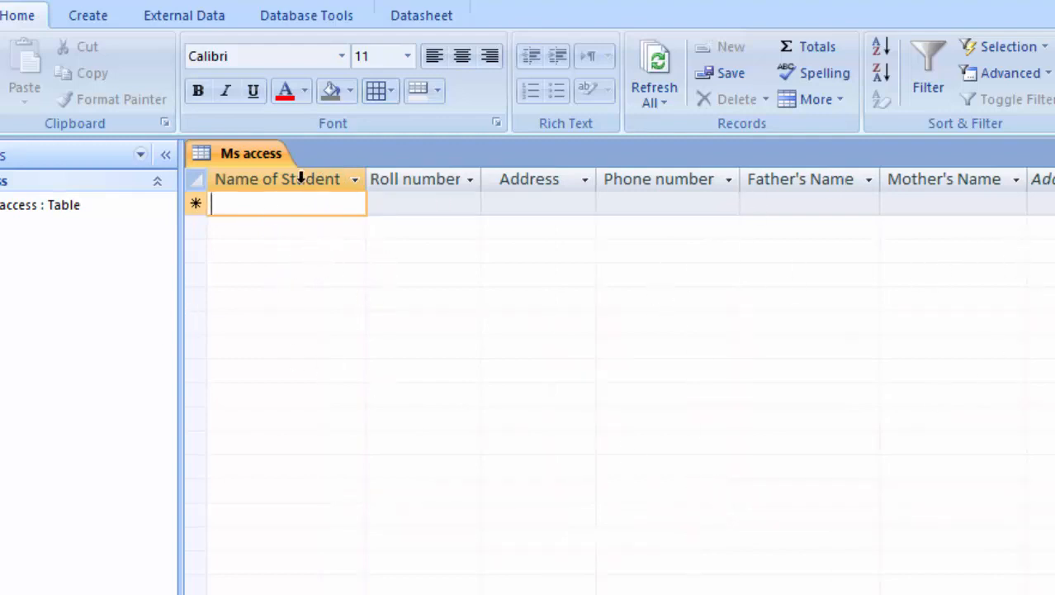
{"action": "left_click", "coordinate": [237, 179]}
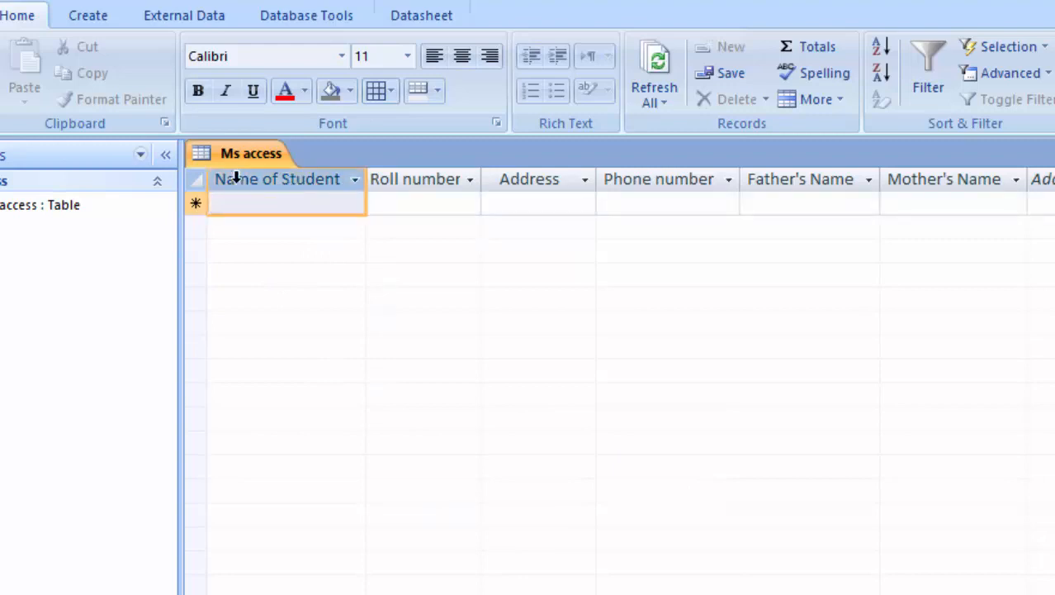
Make the datasheet text bold at font size 16.
{"action": "left_click", "coordinate": [198, 97]}
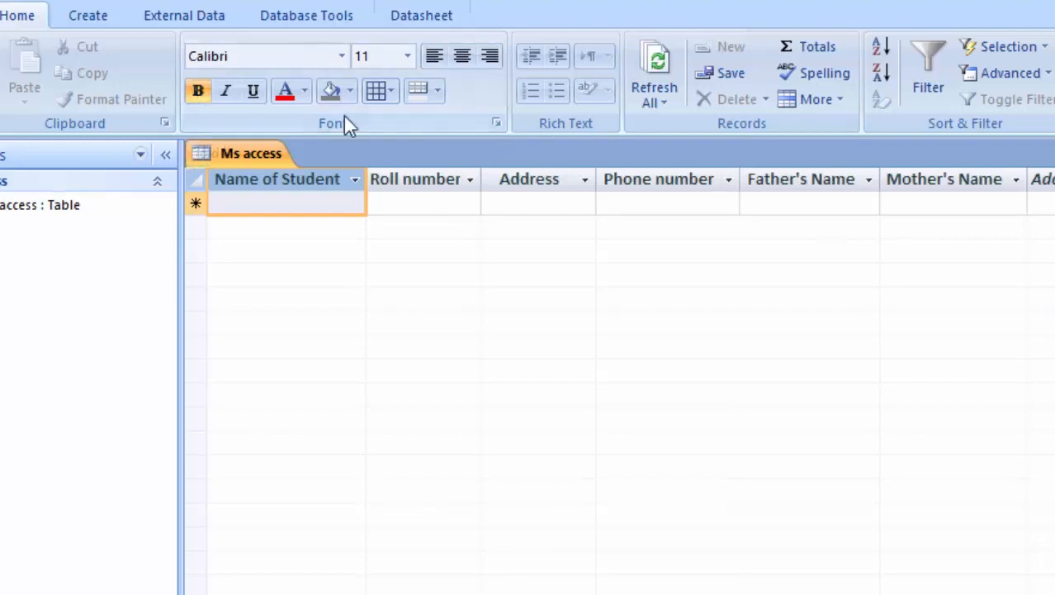
{"action": "left_click", "coordinate": [408, 57]}
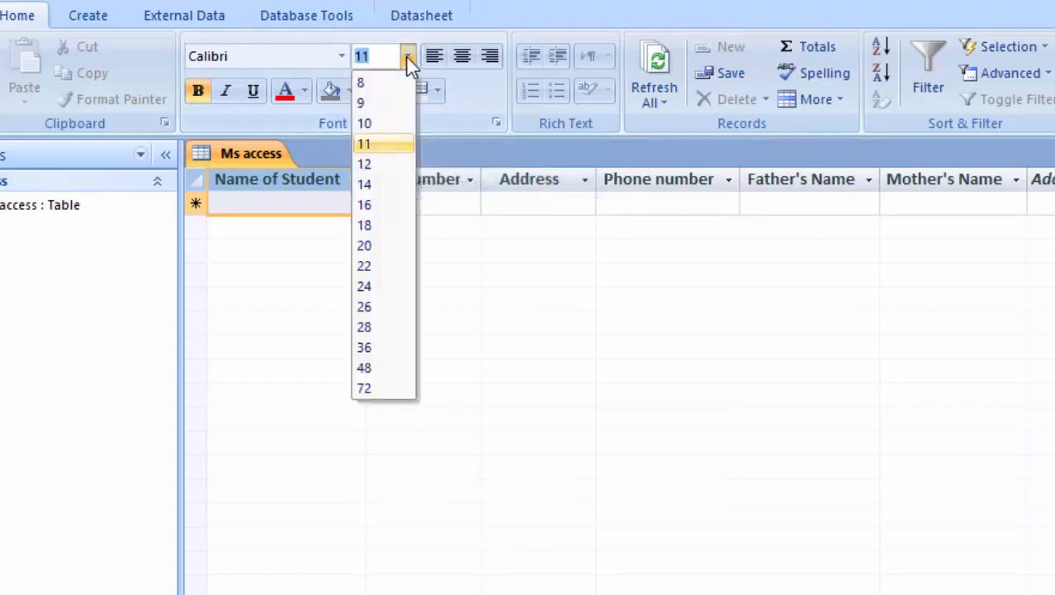
{"action": "left_click", "coordinate": [385, 207]}
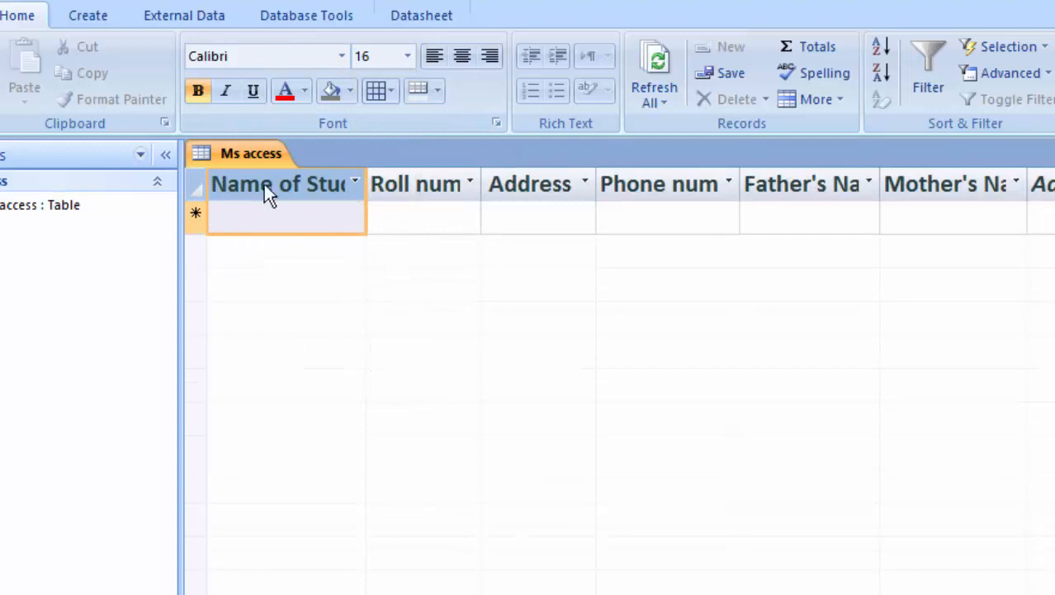
Autofit the Name of Student, Roll number, Phone number, Father's Name and Mother's Name columns.
{"action": "double_click", "coordinate": [372, 185]}
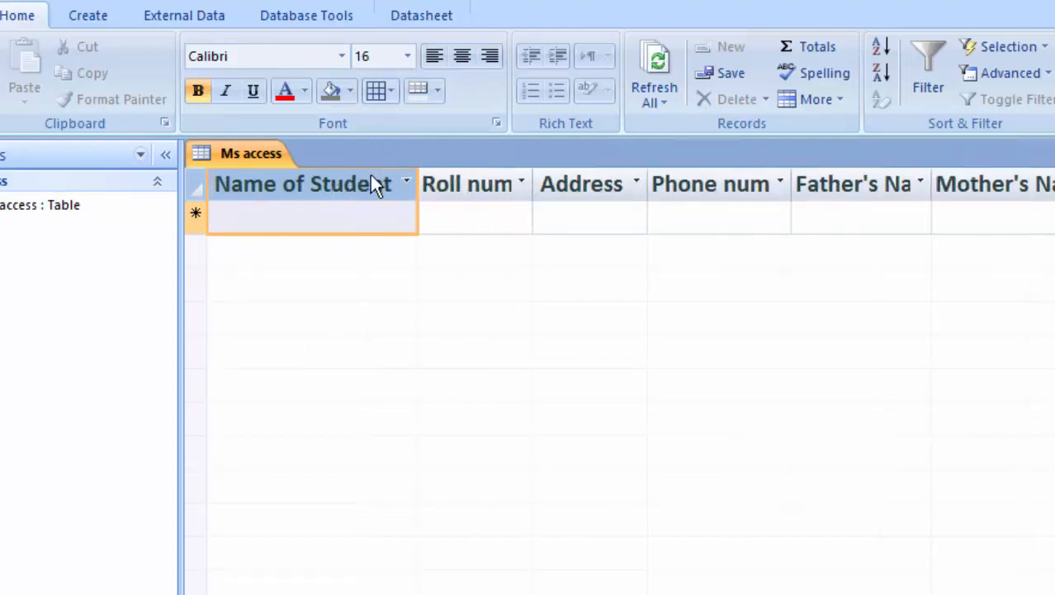
{"action": "double_click", "coordinate": [538, 175]}
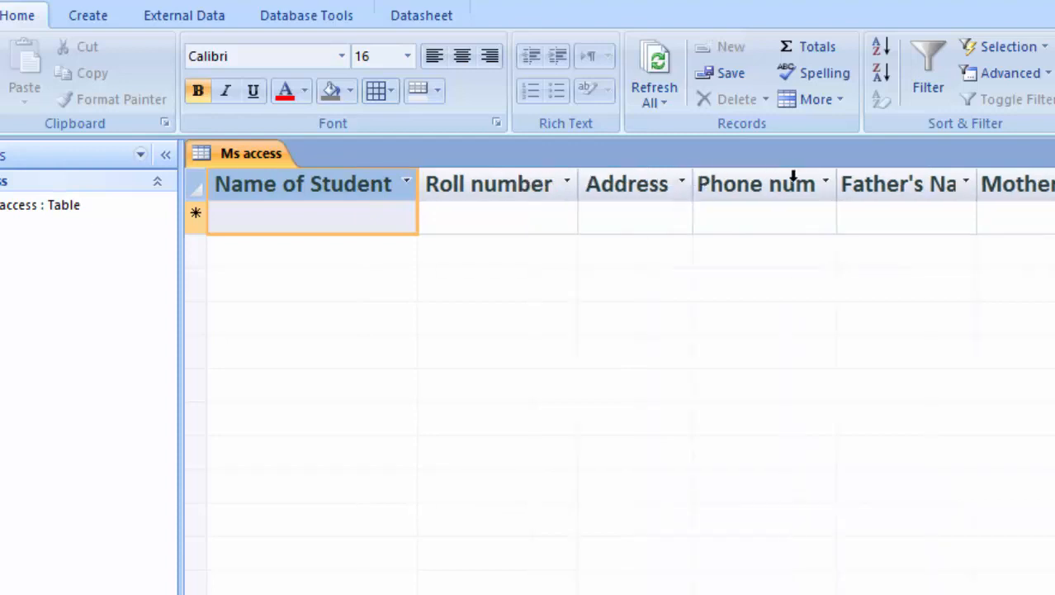
{"action": "double_click", "coordinate": [836, 177]}
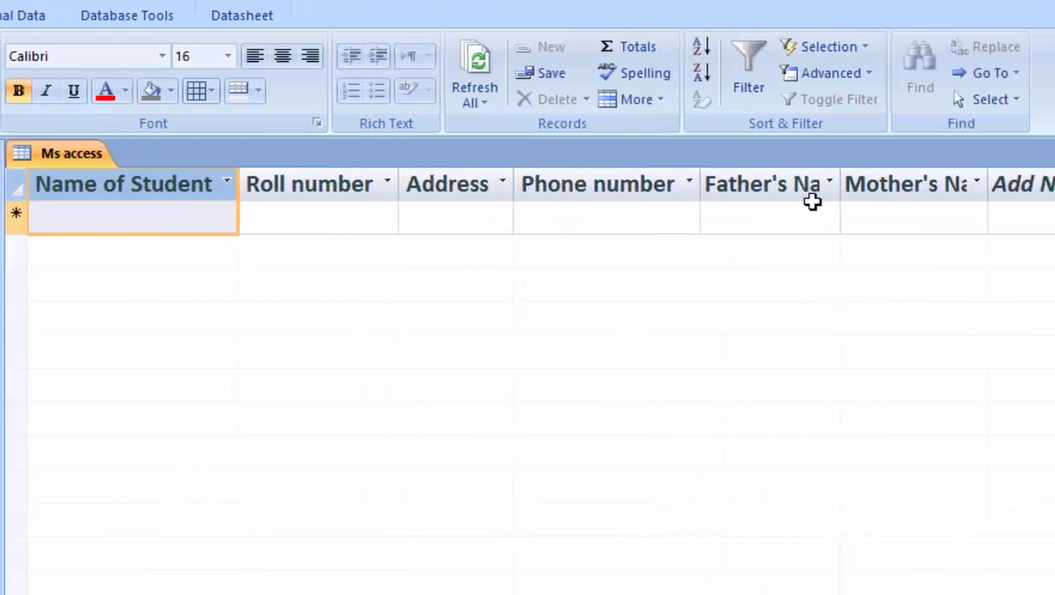
{"action": "double_click", "coordinate": [840, 171]}
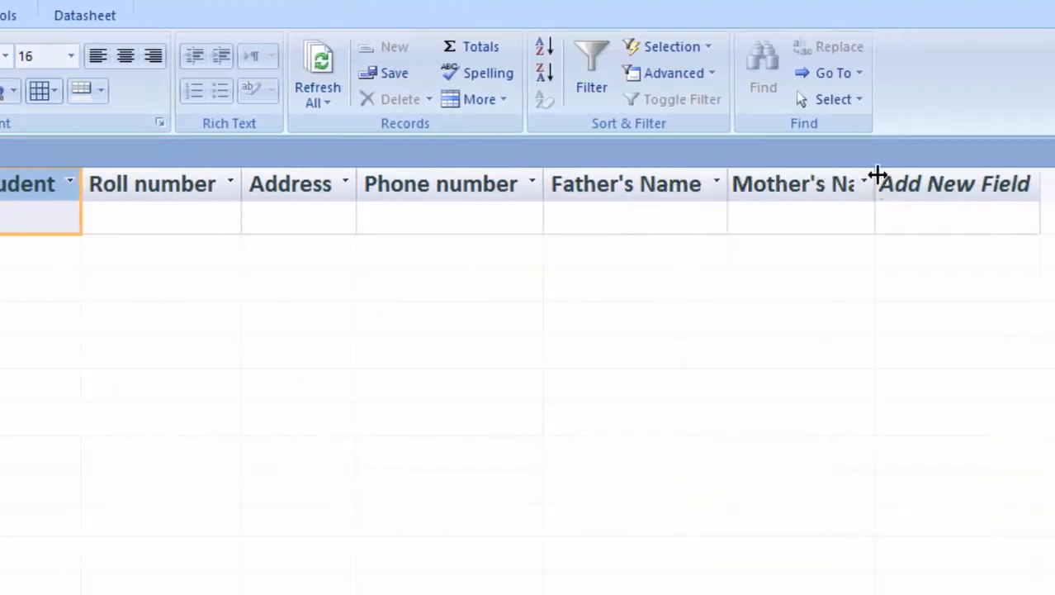
{"action": "double_click", "coordinate": [877, 175]}
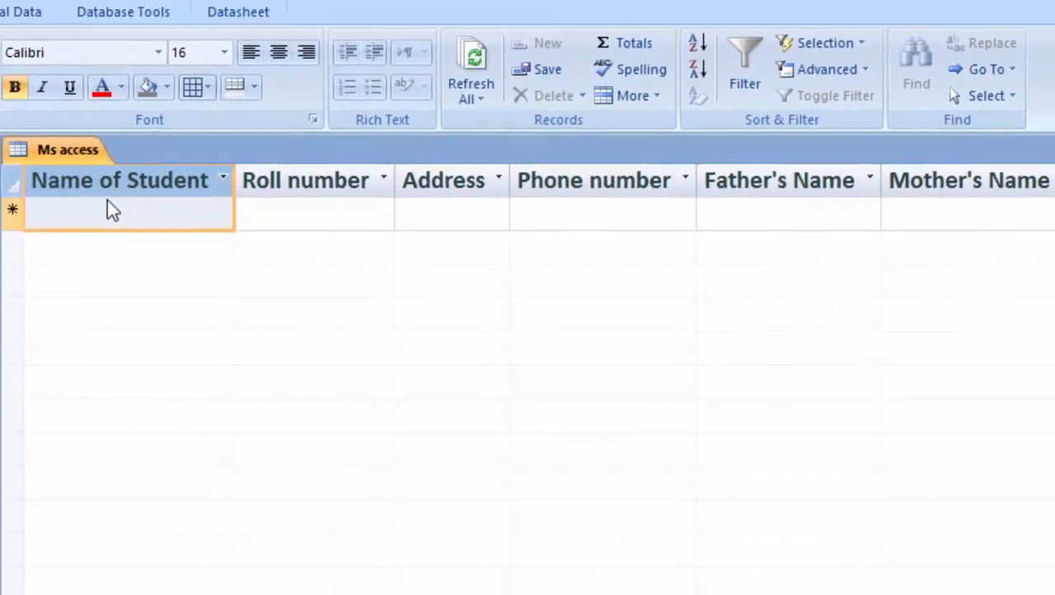
Enter the first student's name, roll number 1 and home address.
{"action": "left_click", "coordinate": [114, 211]}
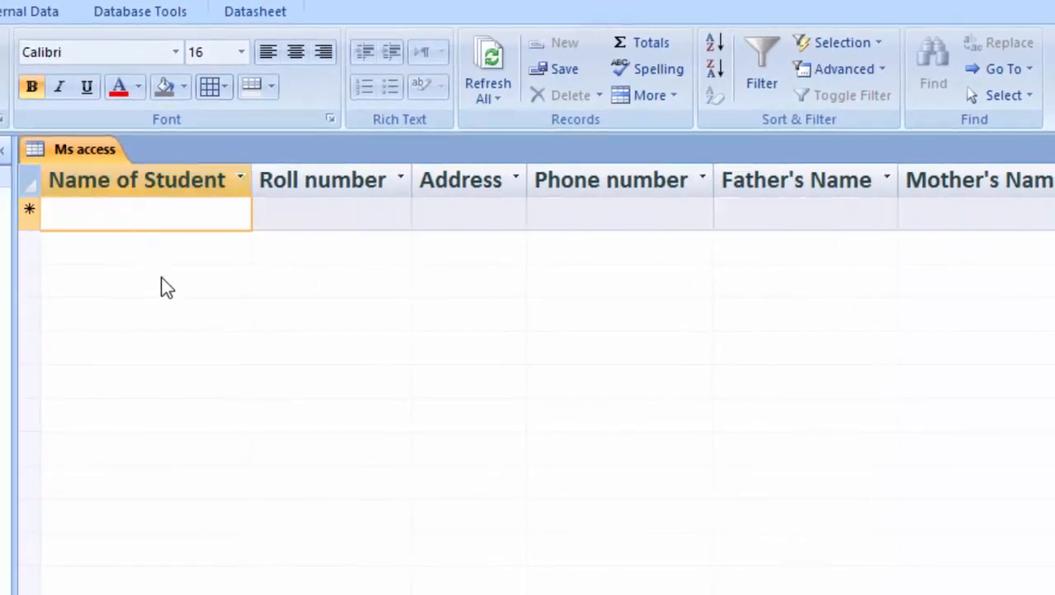
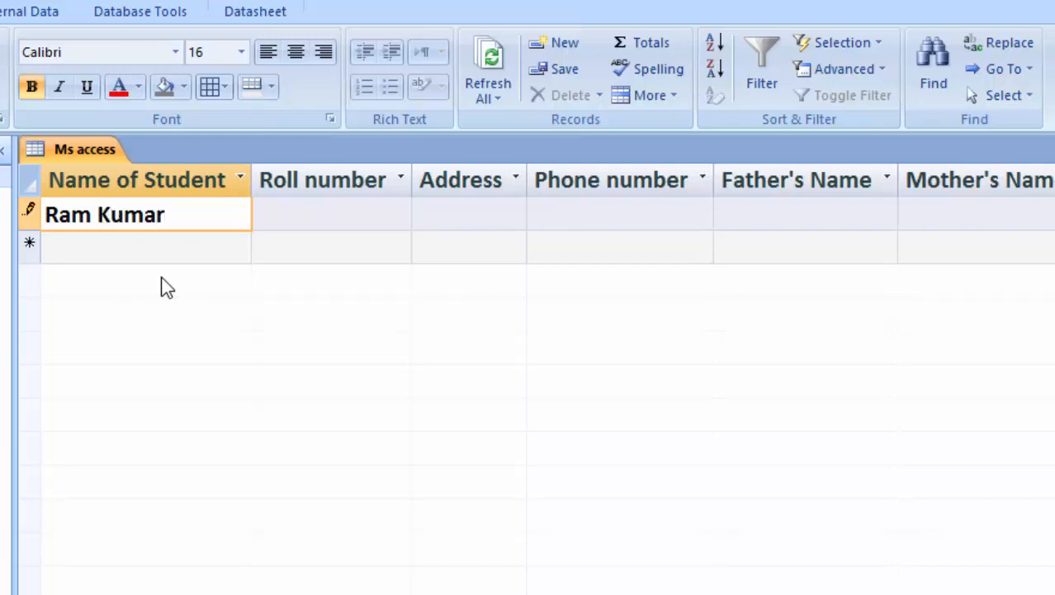
{"action": "key", "text": "Tab"}
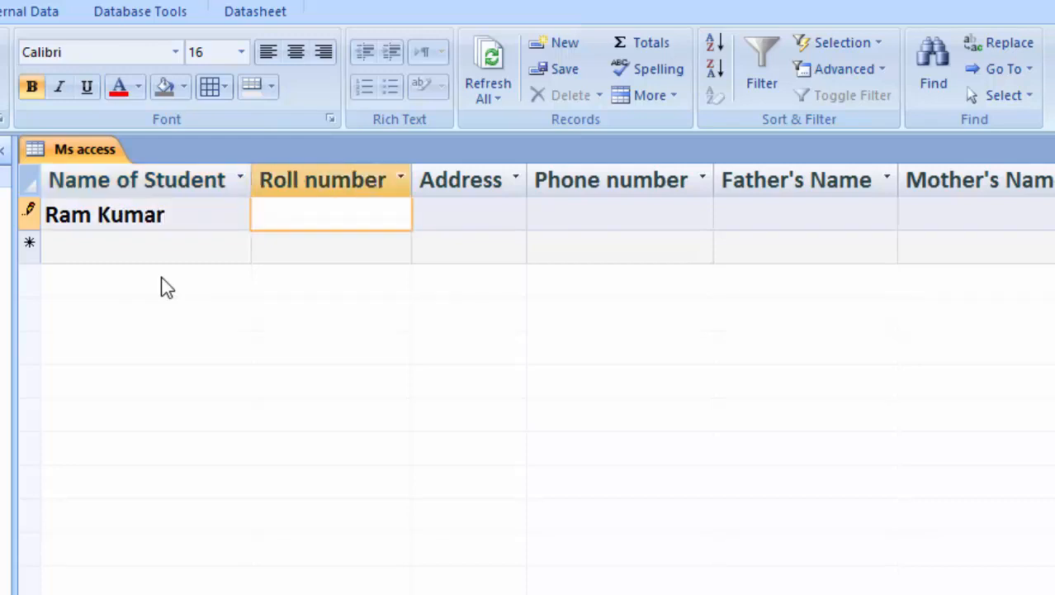
{"action": "key", "text": "Tab"}
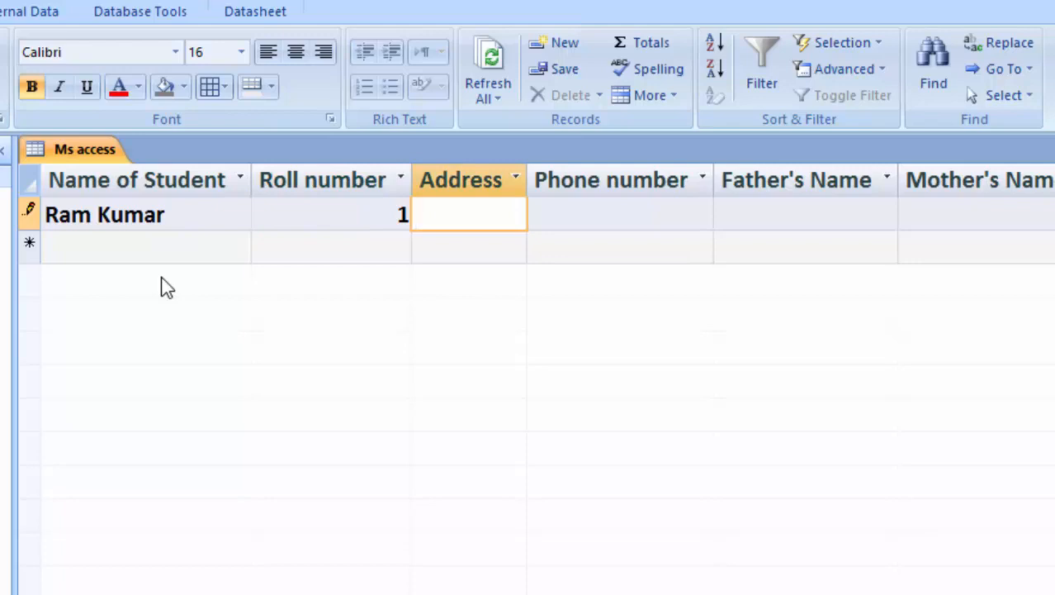
{"action": "key", "text": "BackSpace"}
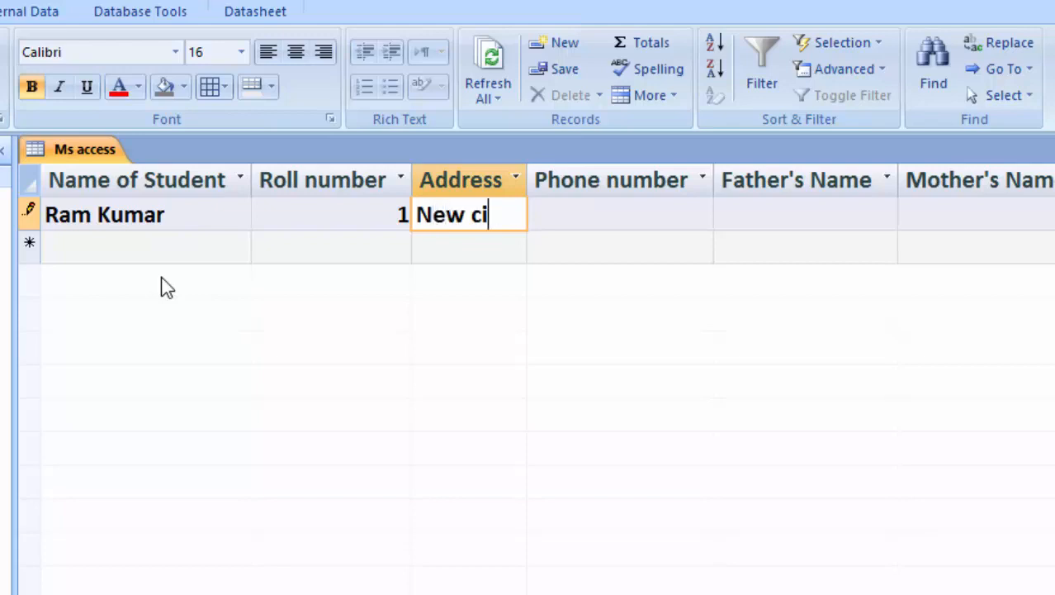
{"action": "key", "text": "BackSpace"}
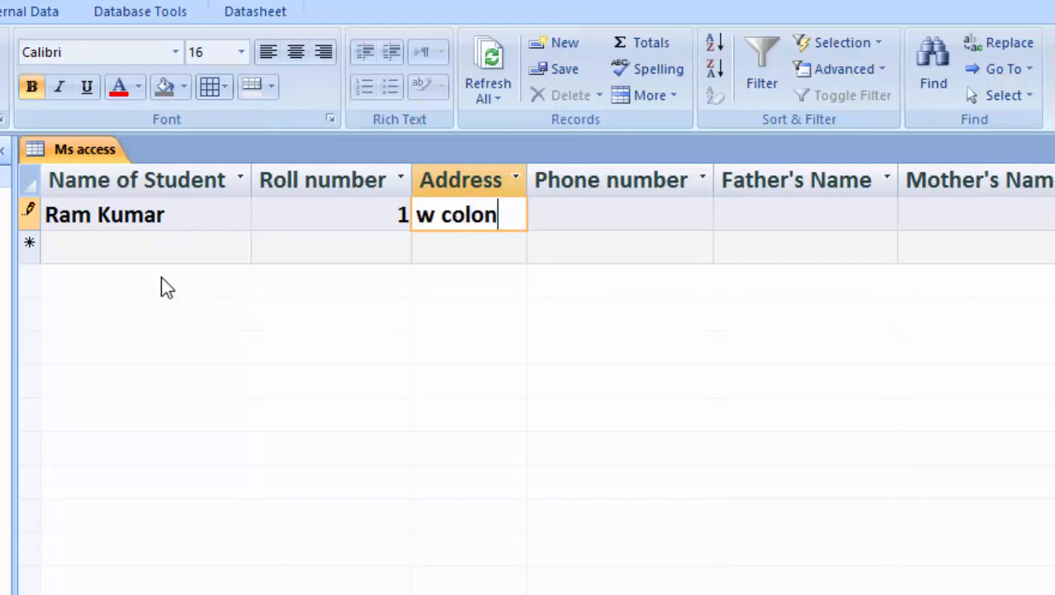
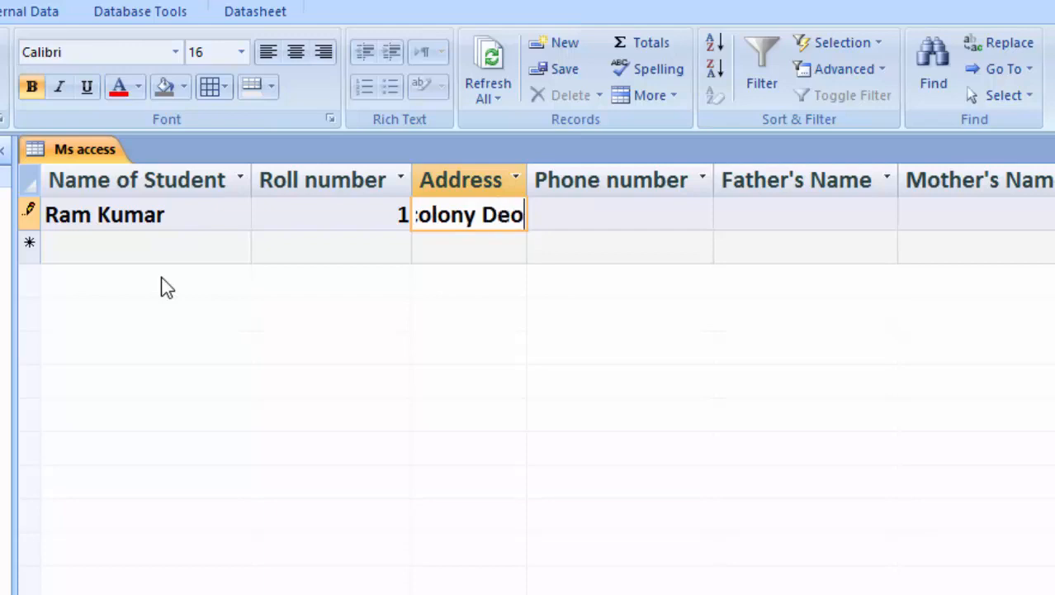
{"action": "key", "text": "Tab"}
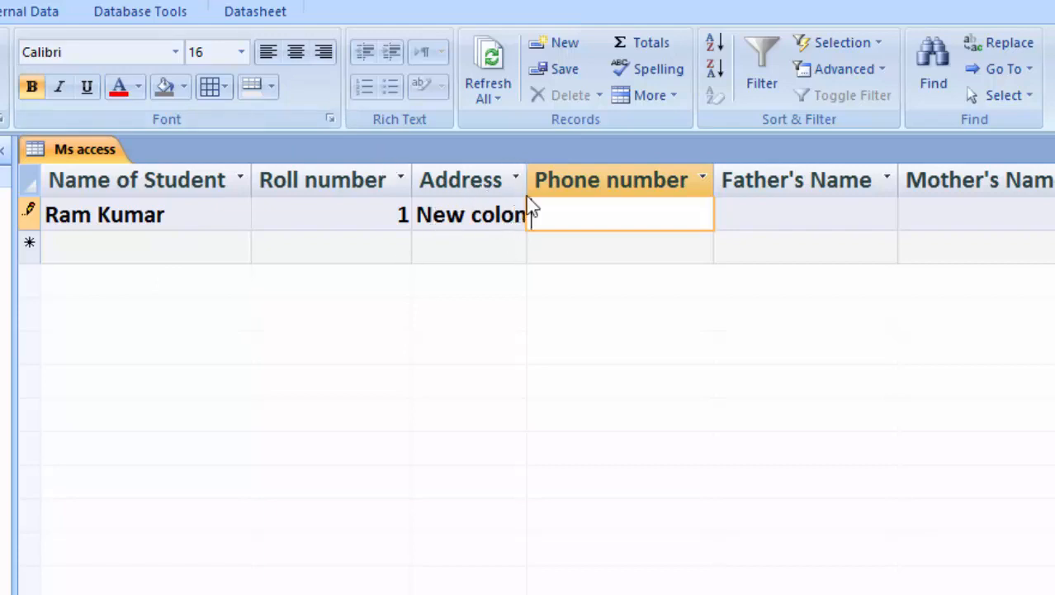
Widen the Address column, then enter the student's phone number and both parents' names.
{"action": "left_click_drag", "start_coordinate": [530, 176], "coordinate": [636, 240]}
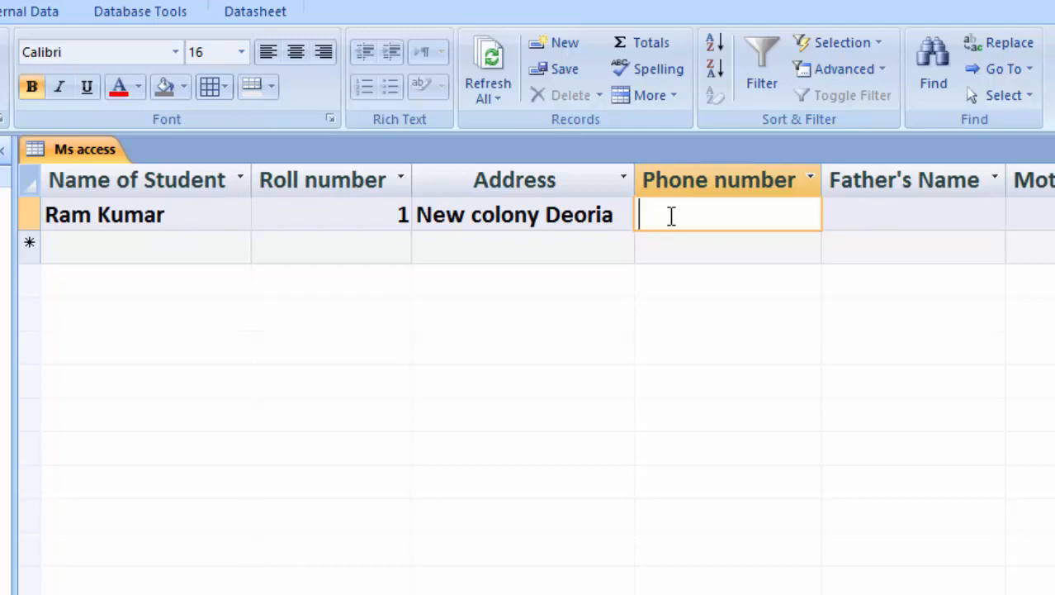
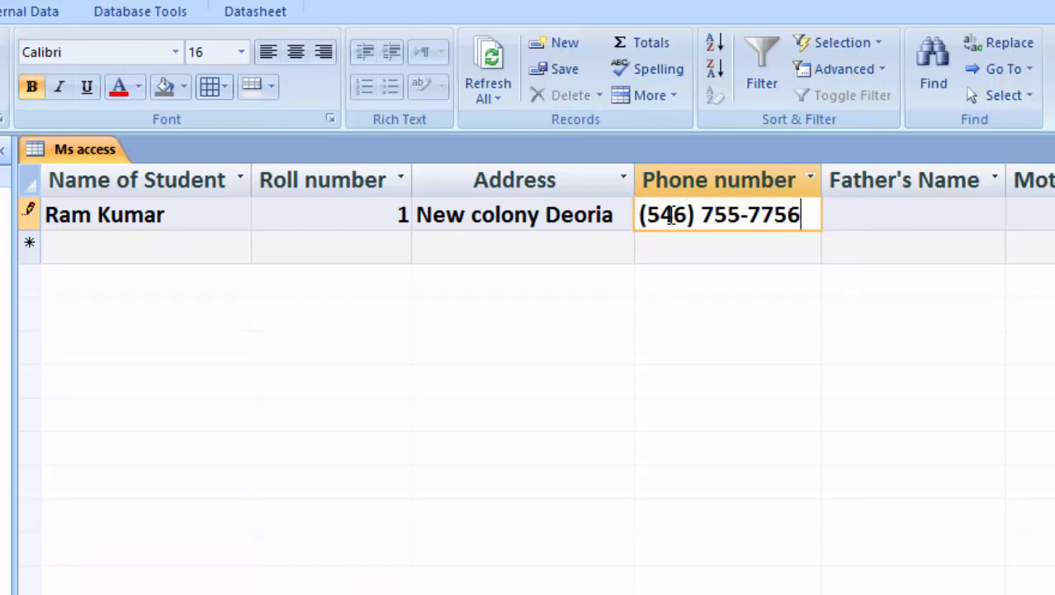
{"action": "left_click", "coordinate": [886, 209]}
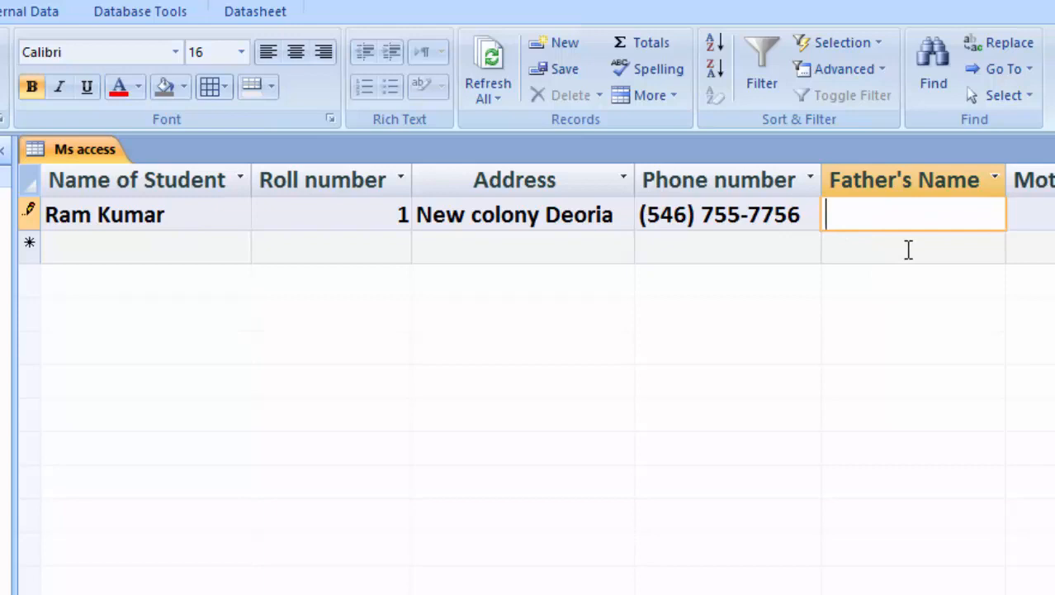
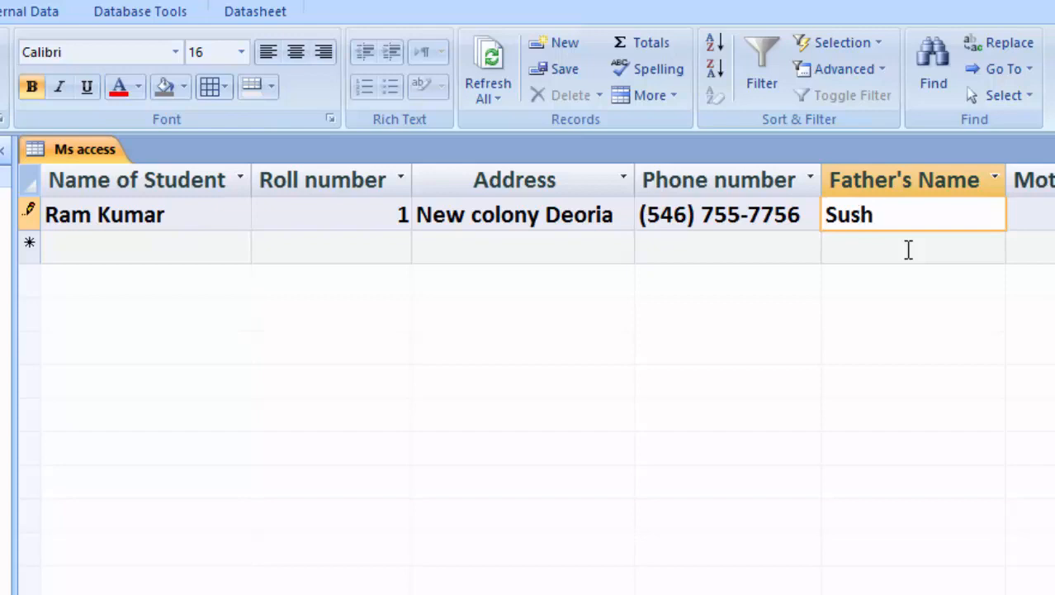
{"action": "key", "text": "Tab"}
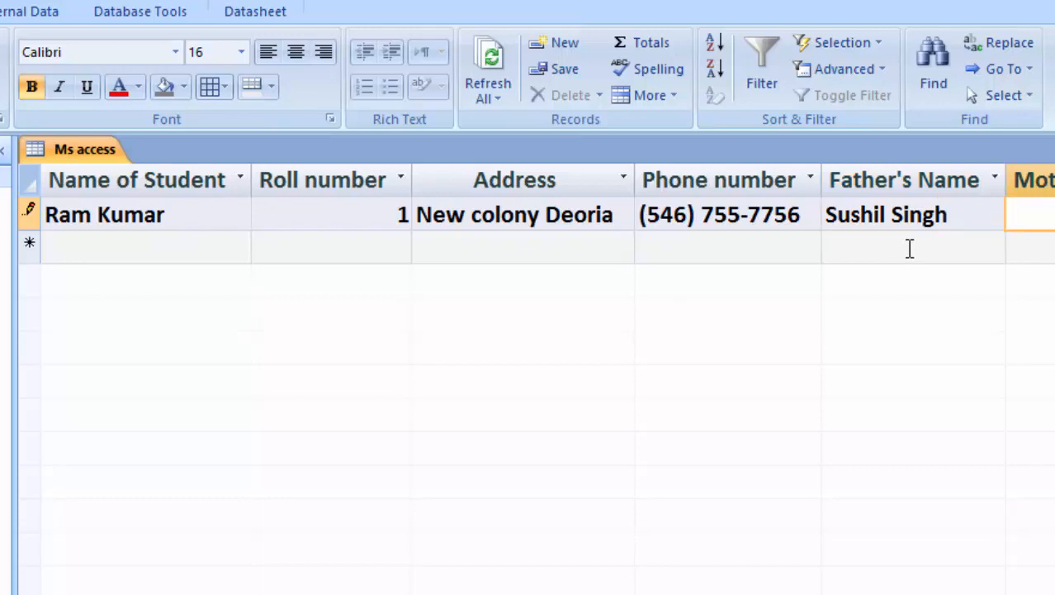
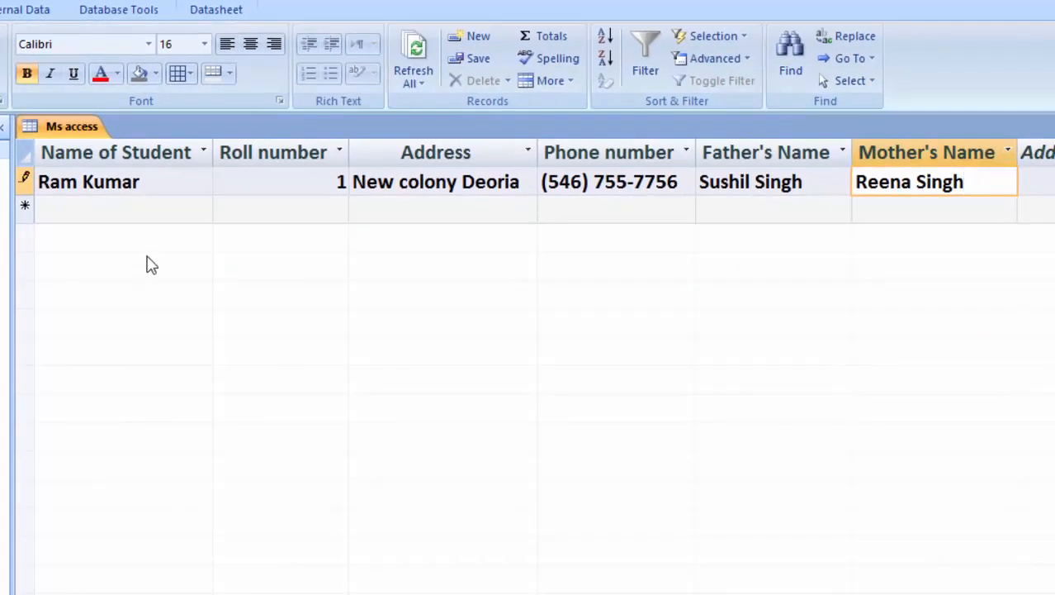
Enter a new student's name, roll number 1, address, phone number and parents' names, then commit the record.
{"action": "left_click", "coordinate": [128, 208]}
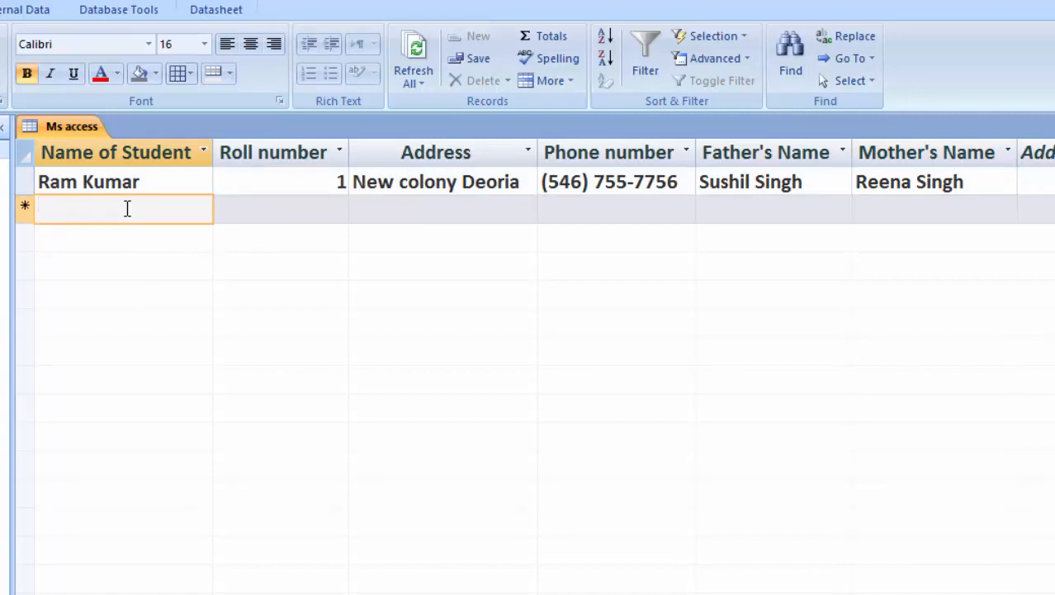
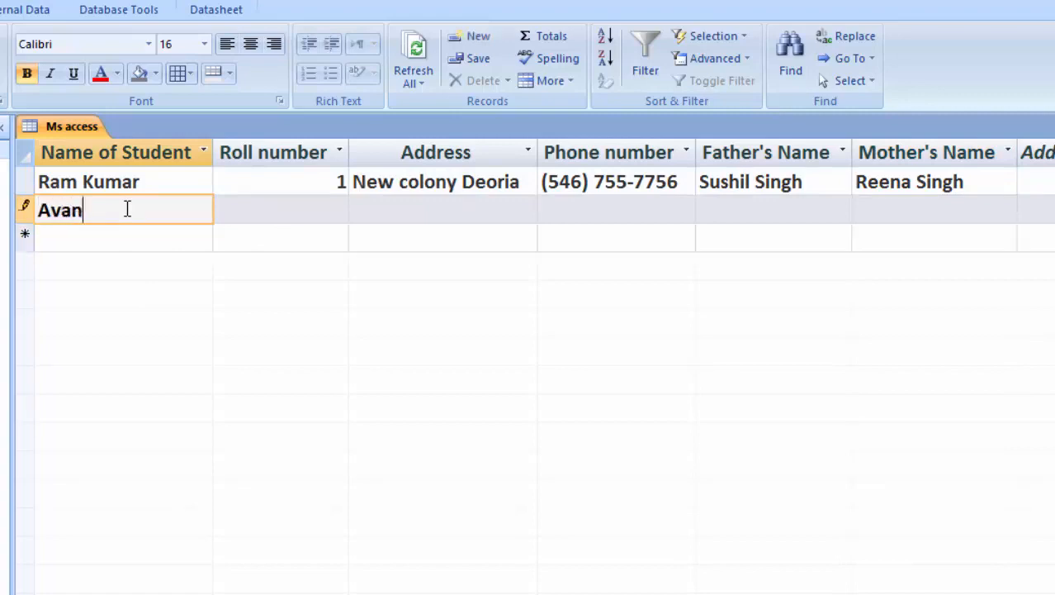
{"action": "key", "text": "Tab"}
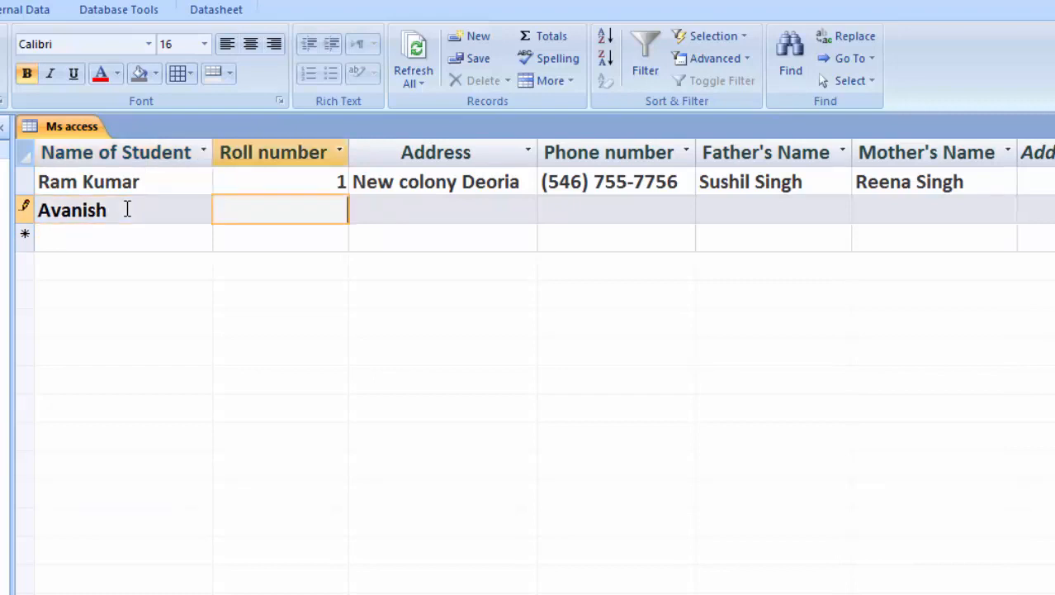
{"action": "key", "text": "Tab"}
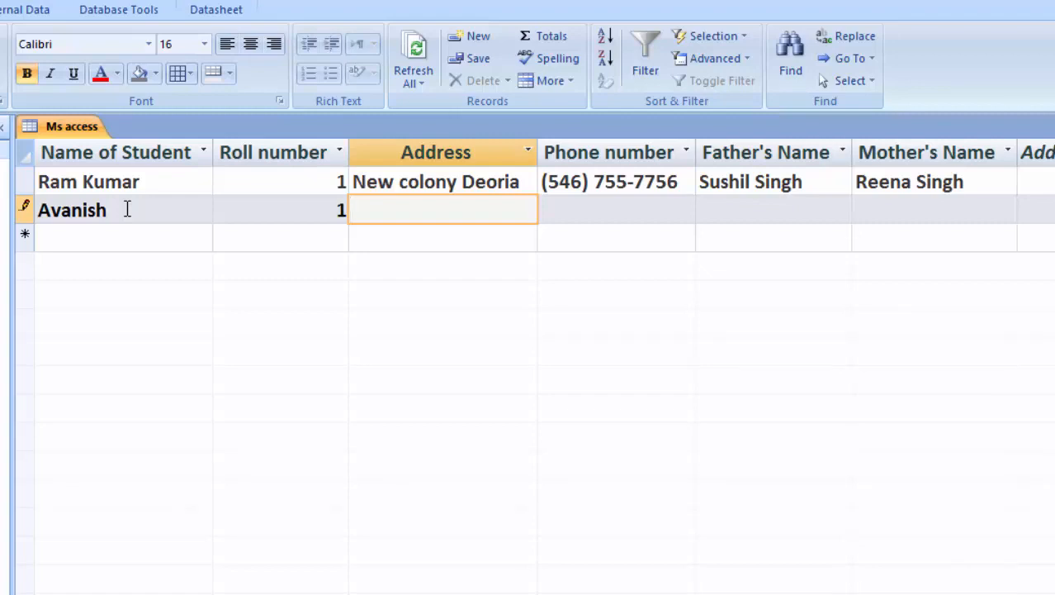
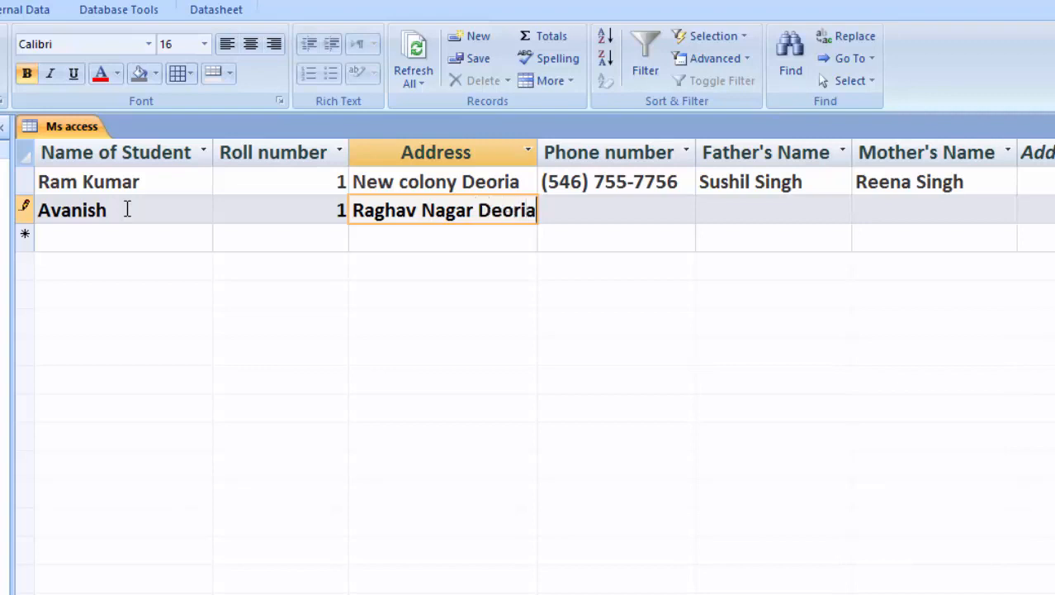
{"action": "key", "text": "Tab"}
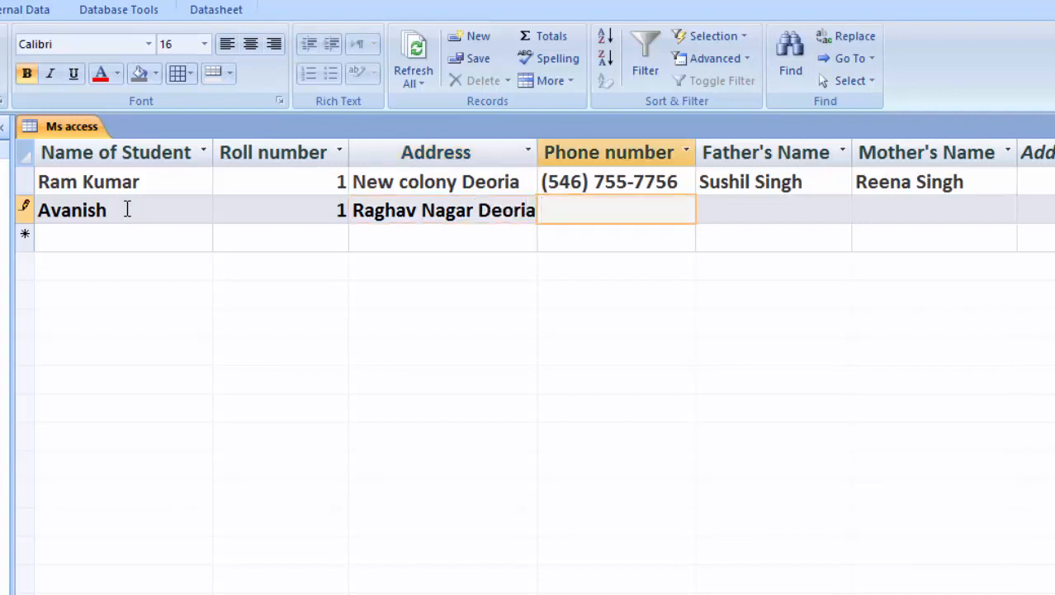
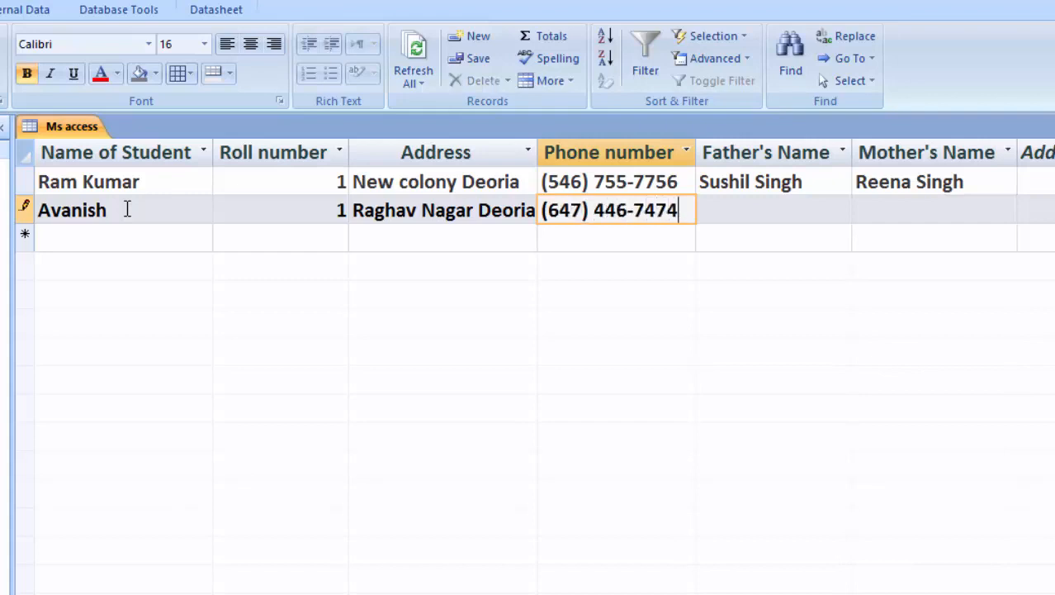
{"action": "key", "text": "Tab"}
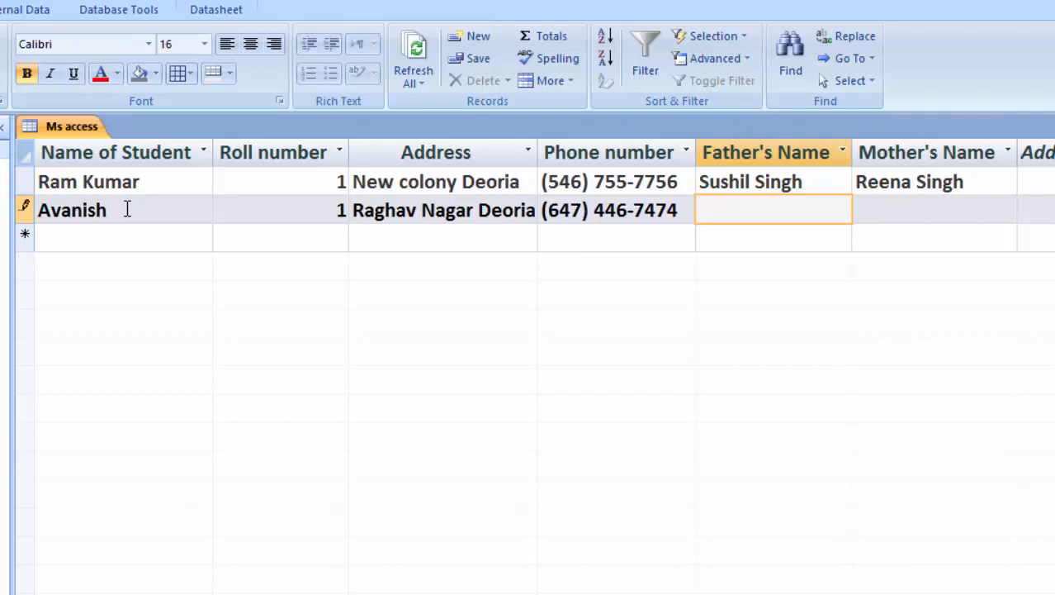
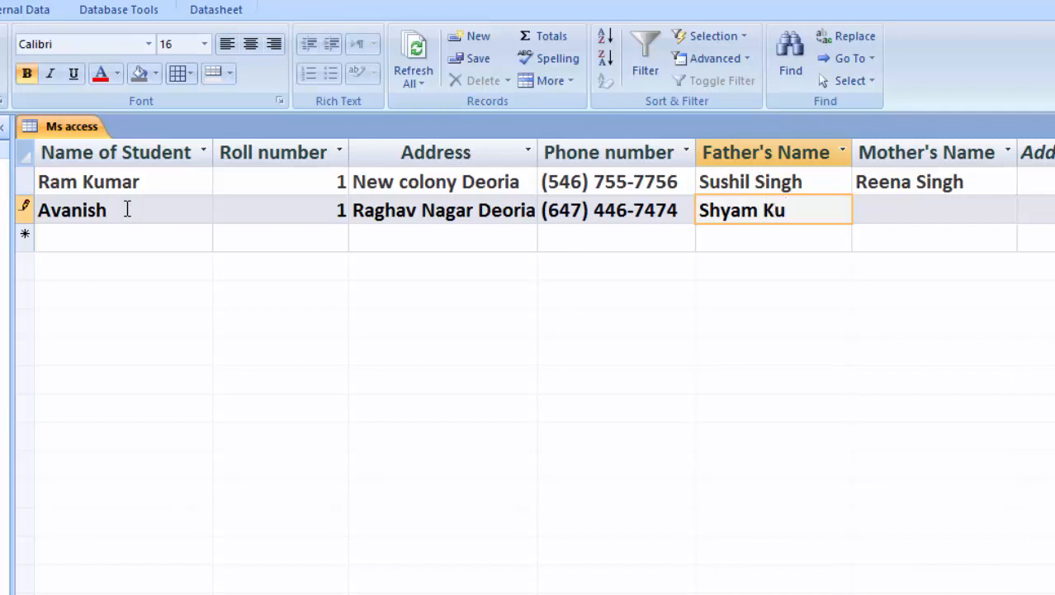
{"action": "key", "text": "Tab"}
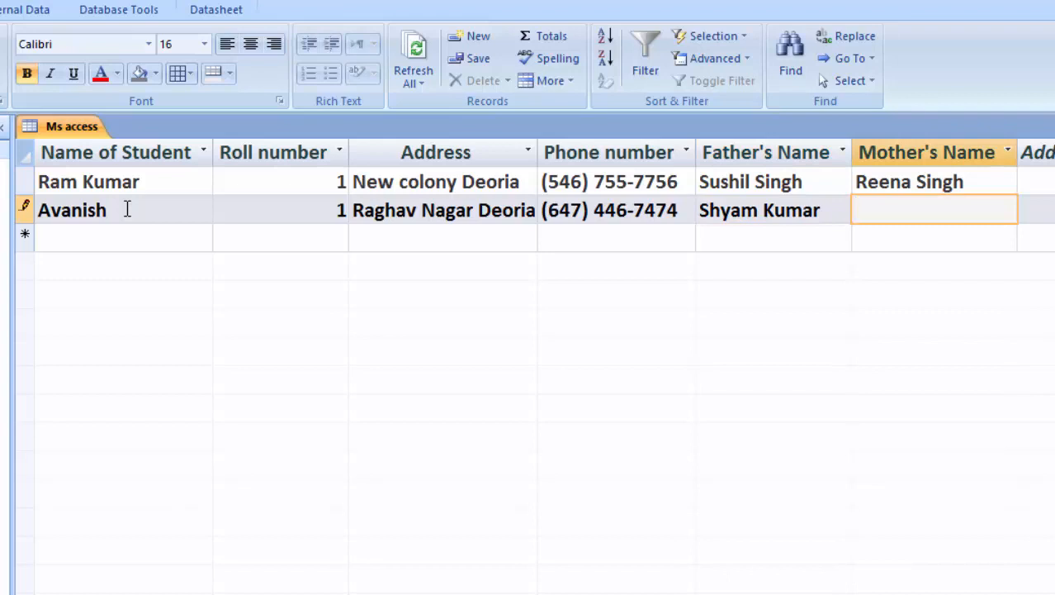
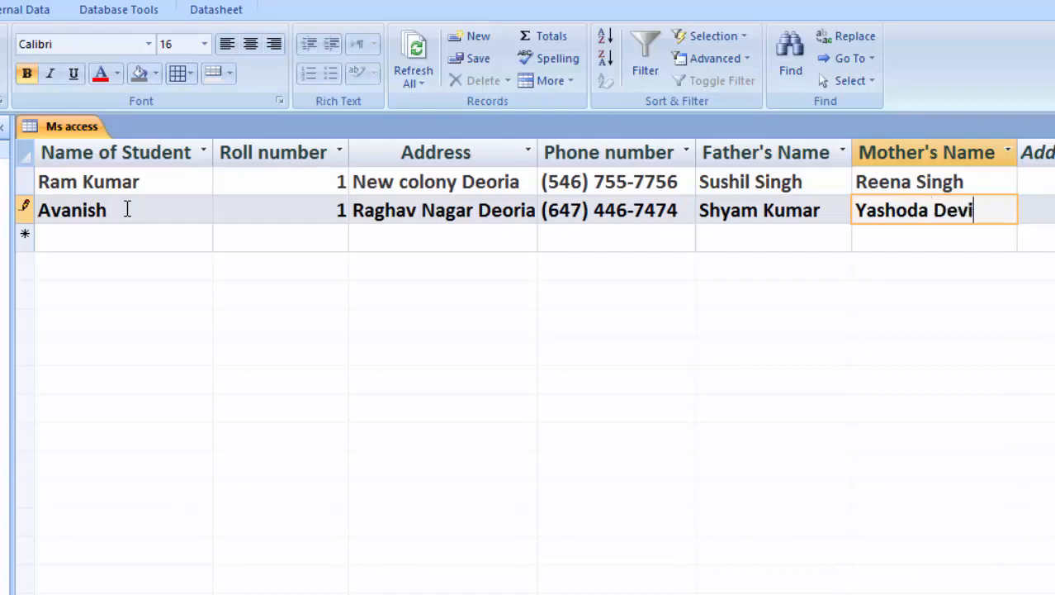
{"action": "key", "text": "Return"}
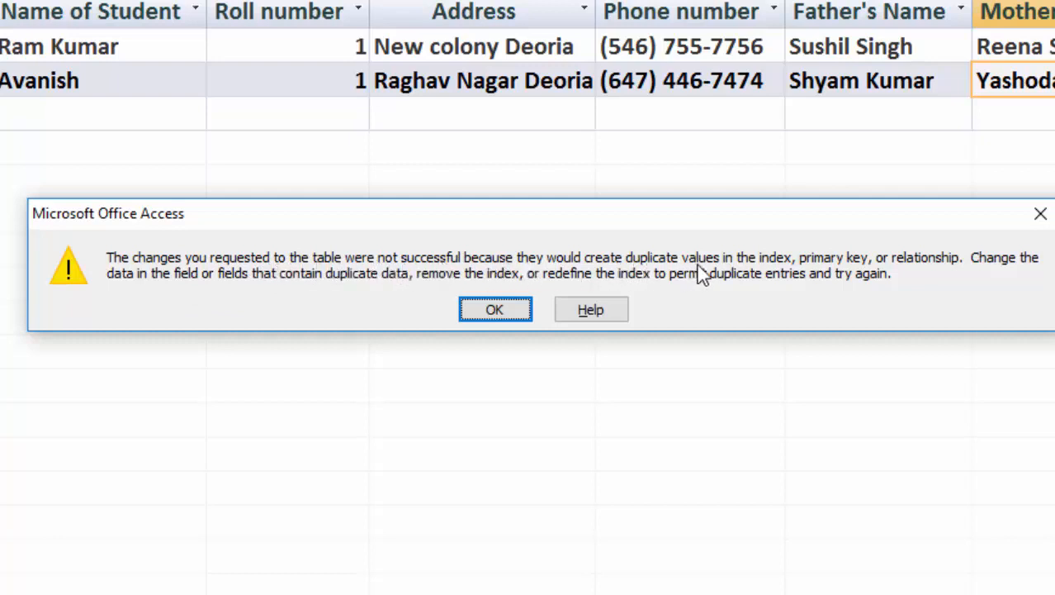
Dismiss the duplicate-key error and change the second student's roll number from 1 to 2, saving the record.
{"action": "left_click", "coordinate": [525, 314]}
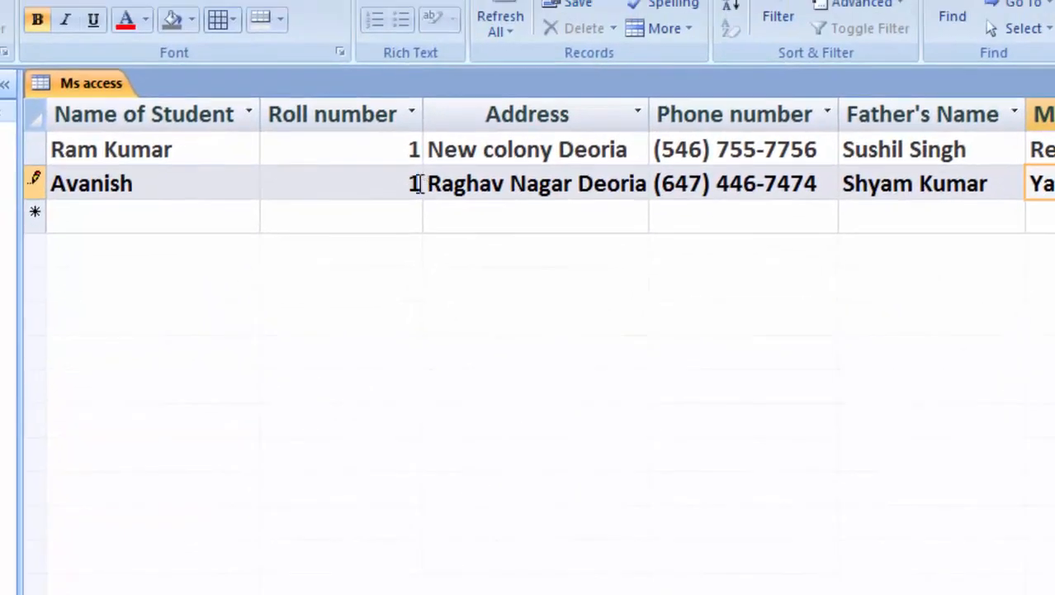
{"action": "left_click", "coordinate": [419, 184]}
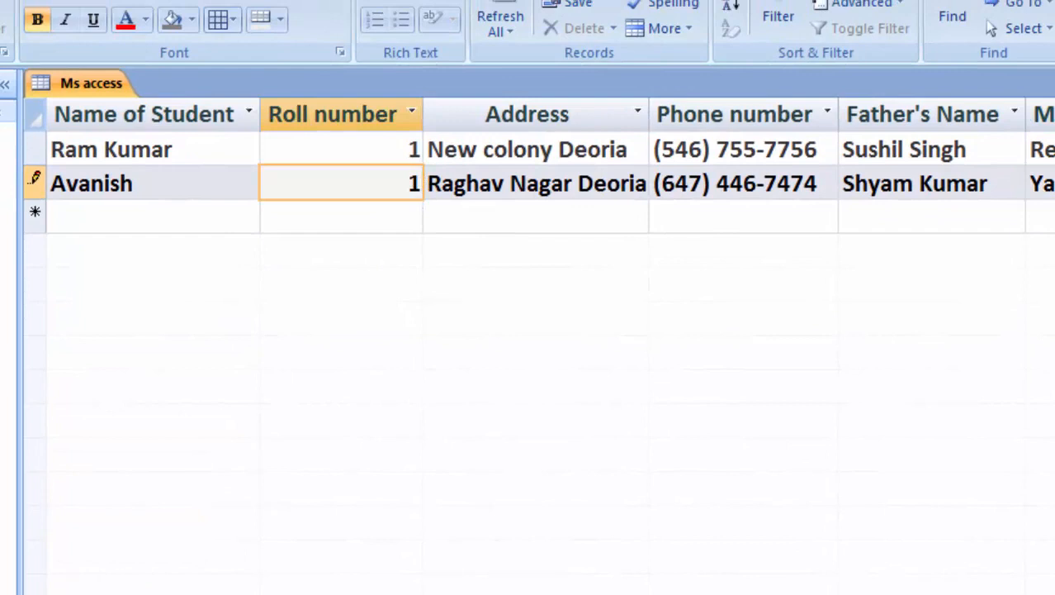
{"action": "key", "text": "BackSpace"}
{"action": "type", "text": "2"}
{"action": "left_click", "coordinate": [1045, 184]}
{"action": "key", "text": "Return"}
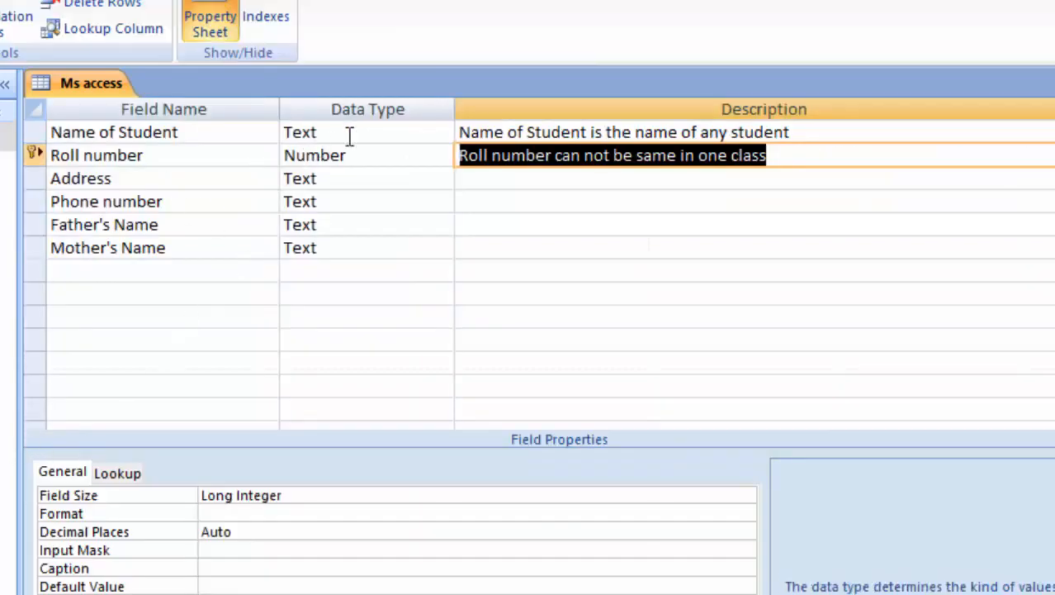
{"action": "left_click", "coordinate": [322, 133]}
{"action": "left_click", "coordinate": [444, 134]}
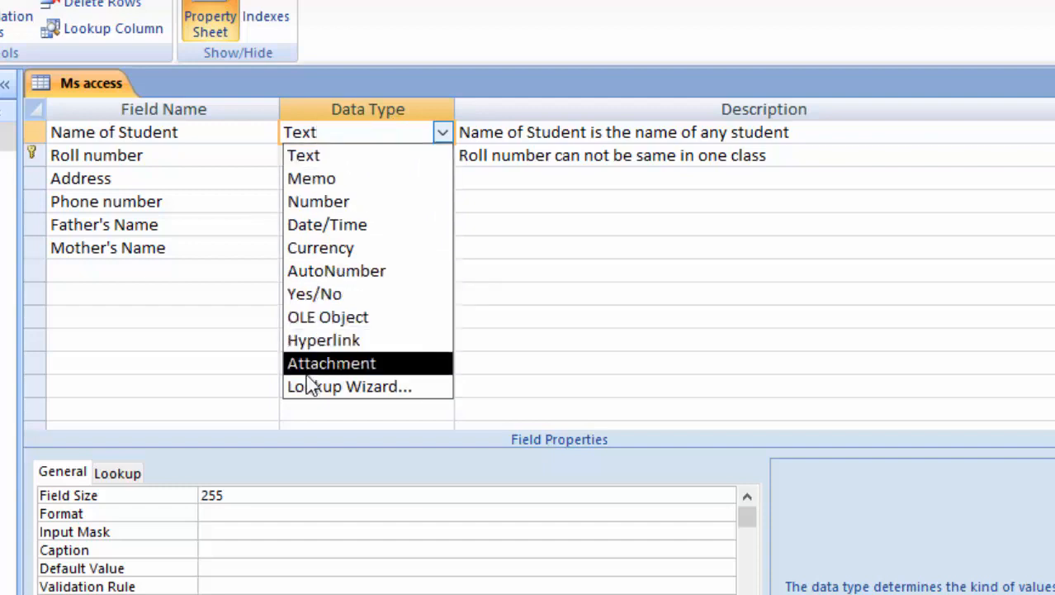
{"action": "left_click", "coordinate": [213, 325]}
{"action": "left_click", "coordinate": [213, 318]}
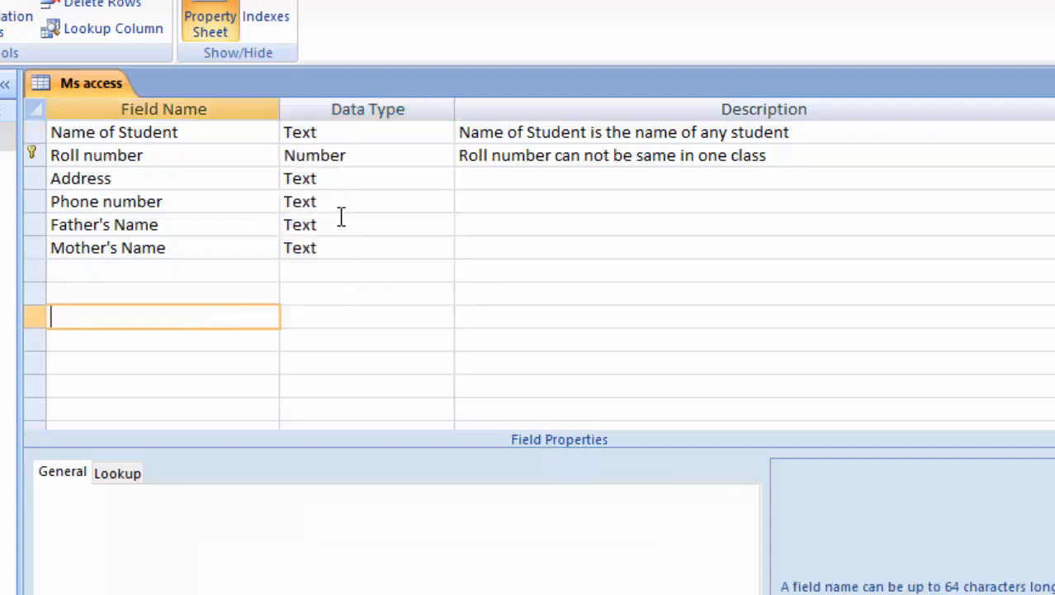
{"action": "left_click", "coordinate": [386, 132]}
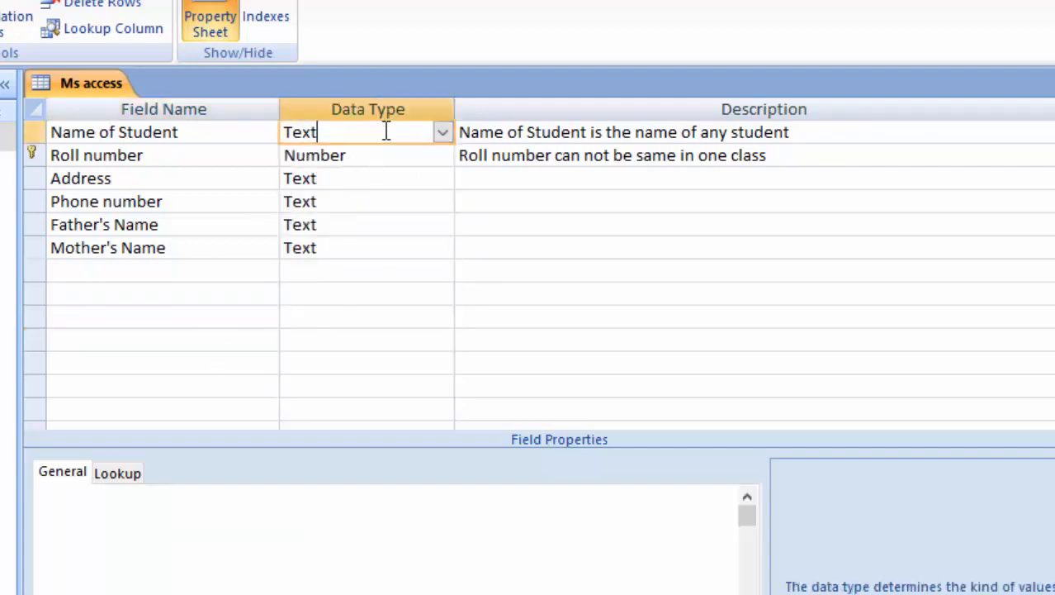
Drop down the Data Type list in the table design.
{"action": "left_click", "coordinate": [442, 134]}
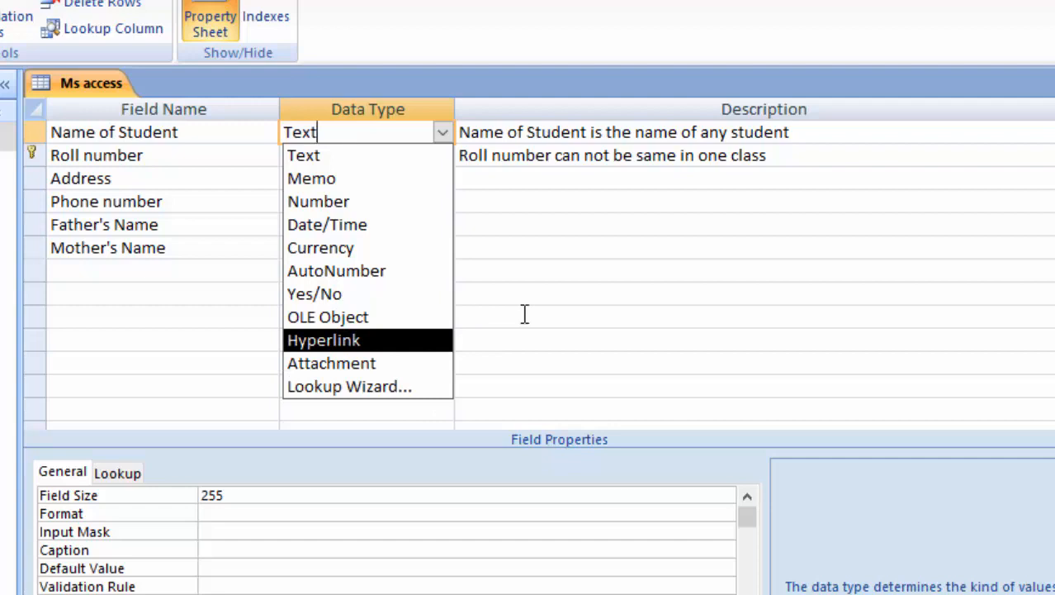
Close the Data Type list without changing the field's type.
{"action": "left_click", "coordinate": [539, 293]}
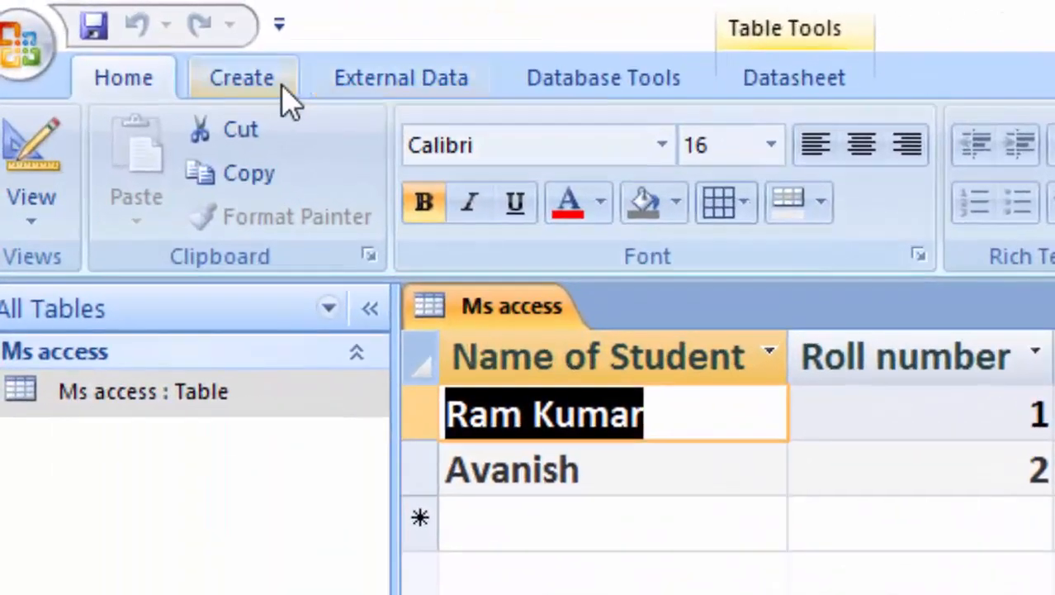
Create a new blank table saved as 'Query' and open it in Design view.
{"action": "left_click", "coordinate": [139, 42]}
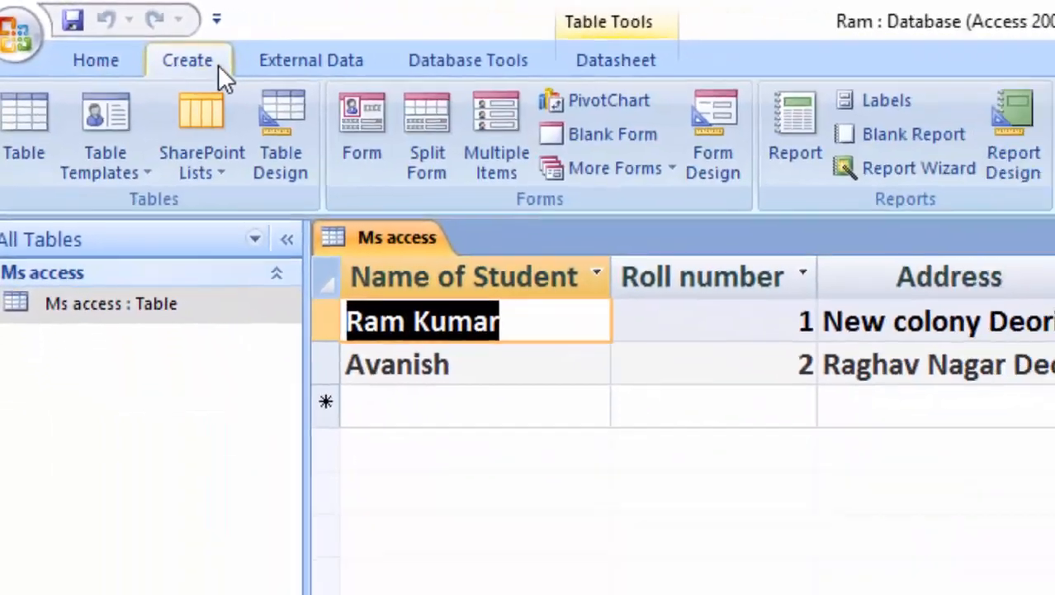
{"action": "left_click", "coordinate": [24, 124]}
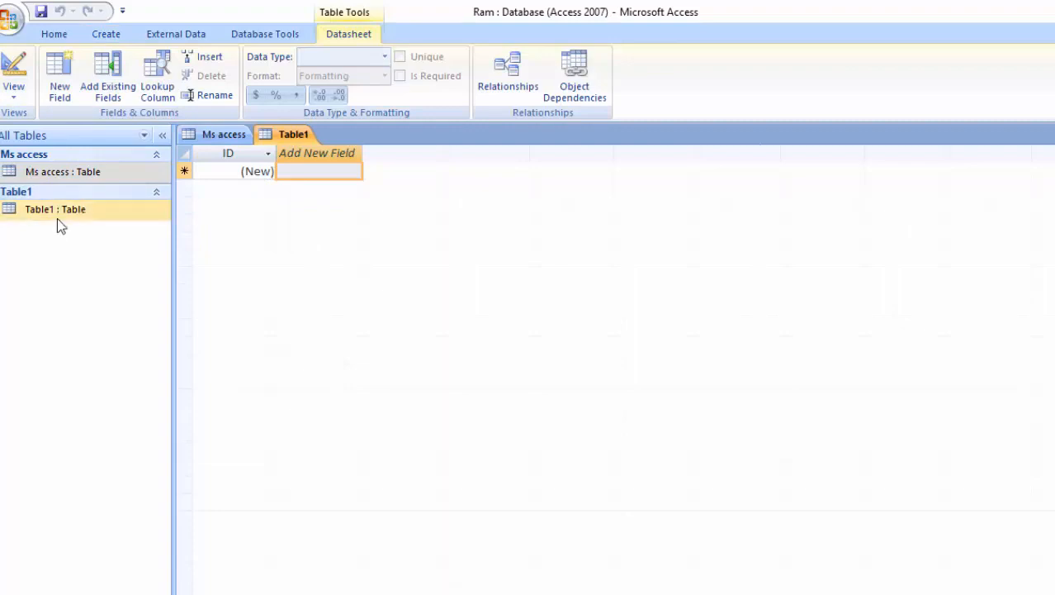
{"action": "left_click", "coordinate": [15, 91]}
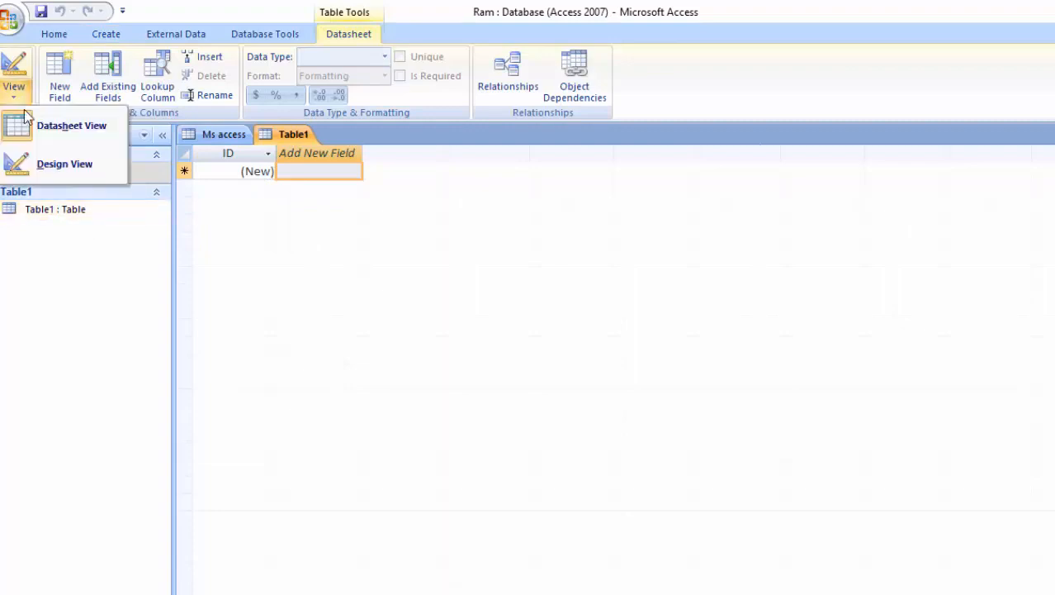
{"action": "left_click", "coordinate": [51, 164]}
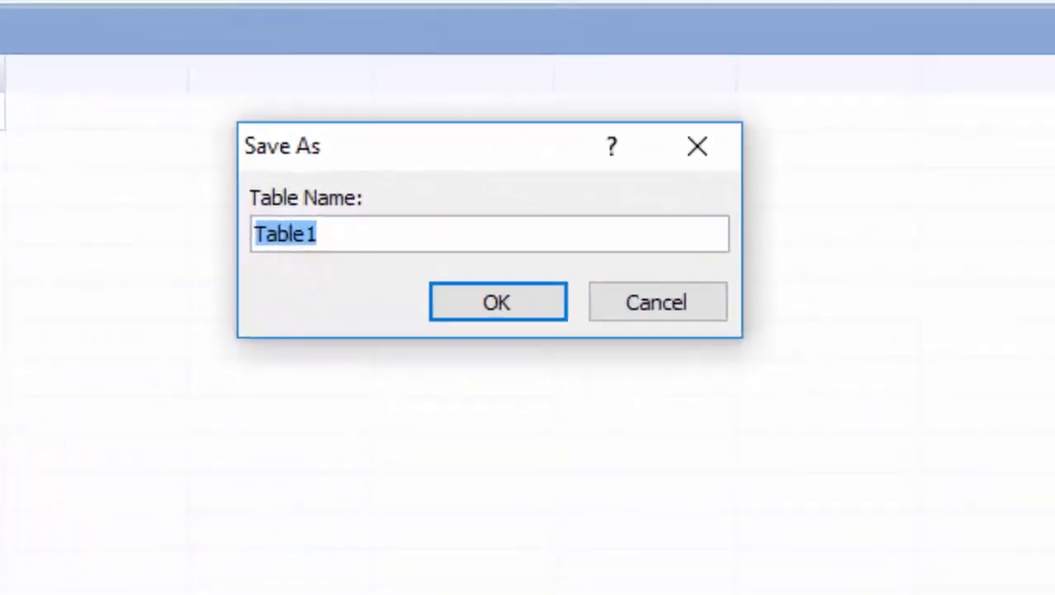
{"action": "key", "text": "BackSpace"}
{"action": "type", "text": "Q"}
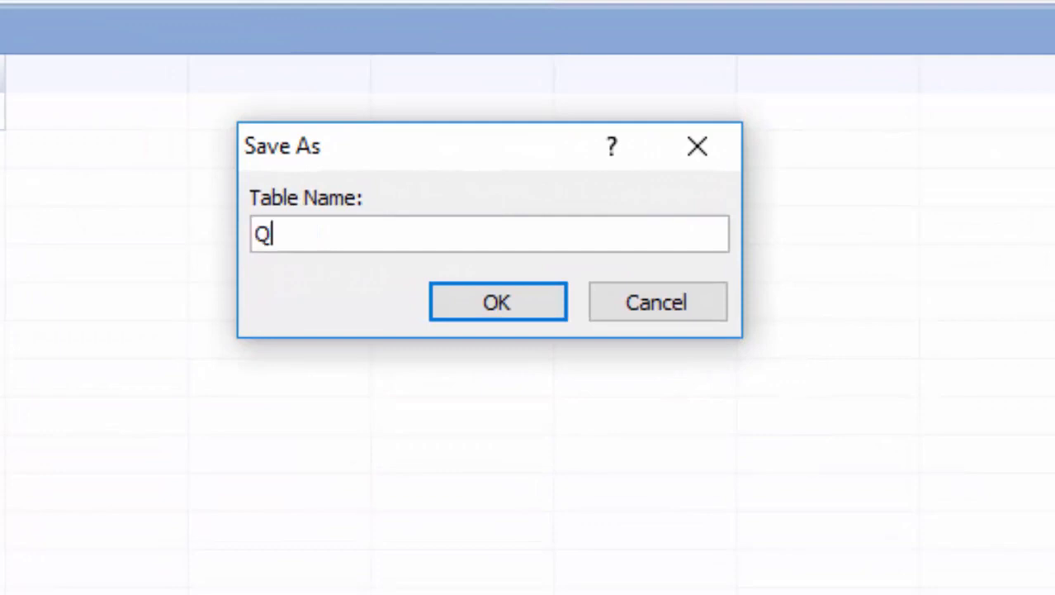
{"action": "type", "text": "uery"}
{"action": "key", "text": "Return"}
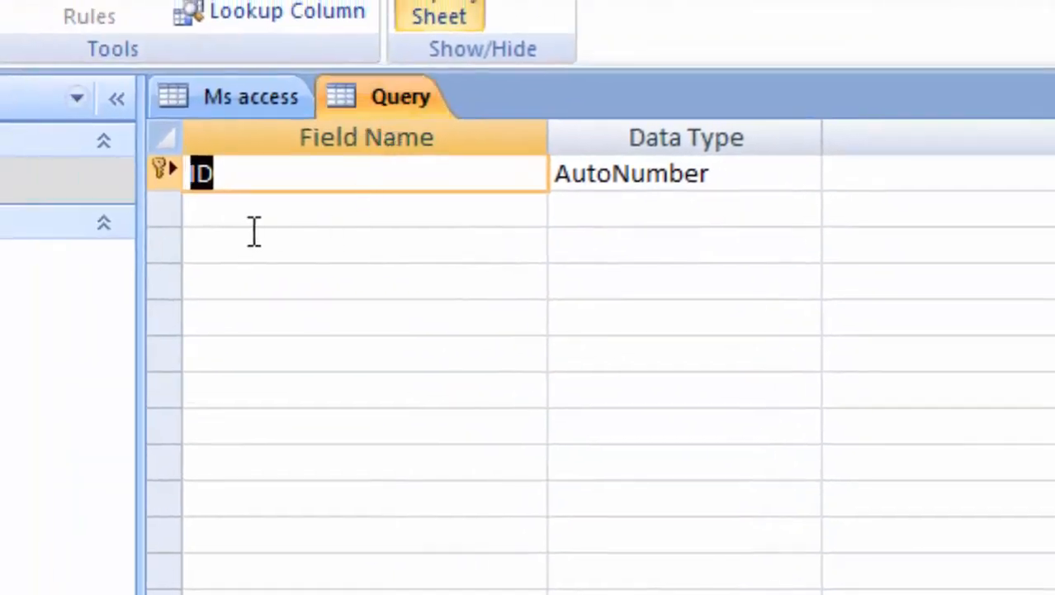
Rename the default ID field to Roll number, keeping it AutoNumber.
{"action": "left_click", "coordinate": [285, 181]}
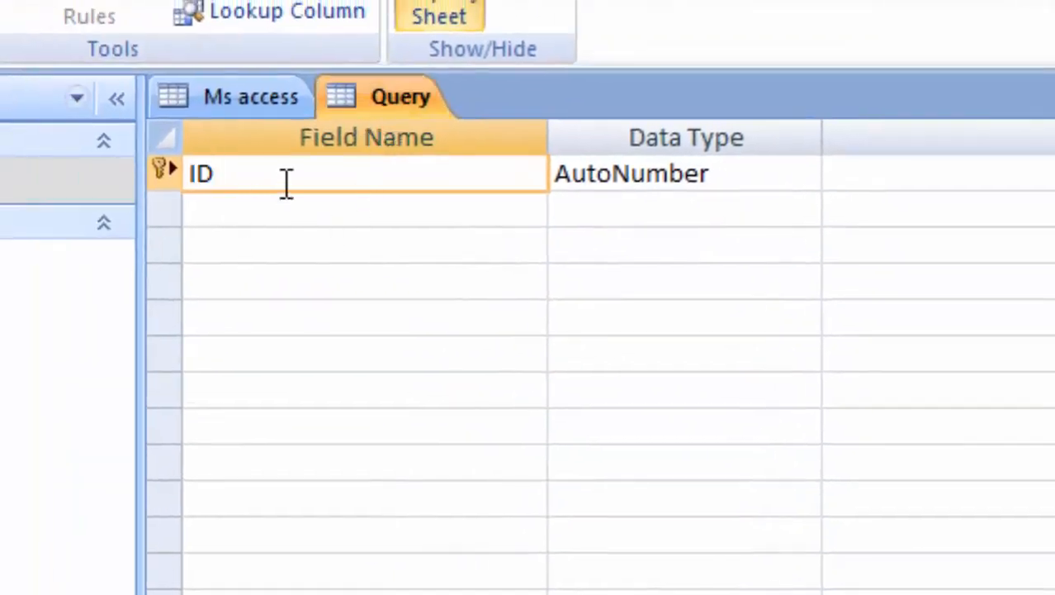
{"action": "key", "text": "BackSpace"}
{"action": "key", "text": "BackSpace"}
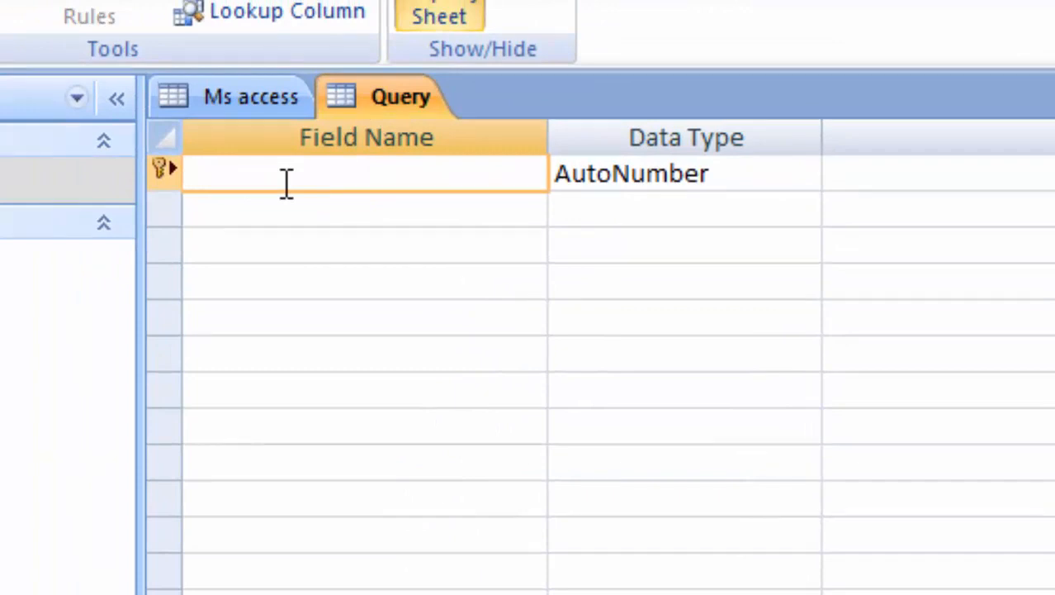
{"action": "type", "text": "Roll nu"}
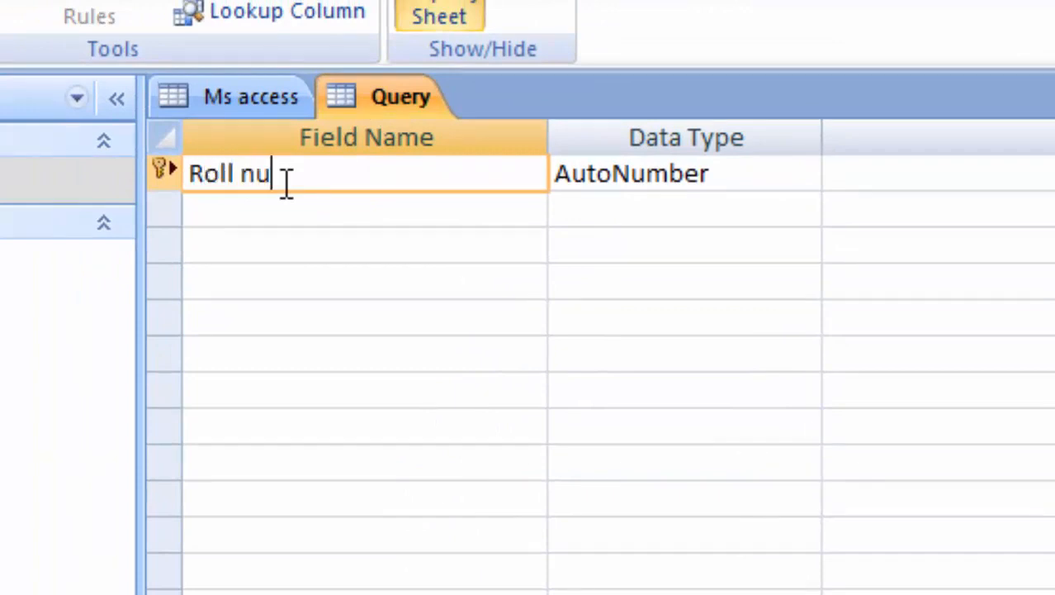
{"action": "type", "text": "mber"}
{"action": "key", "text": "Tab"}
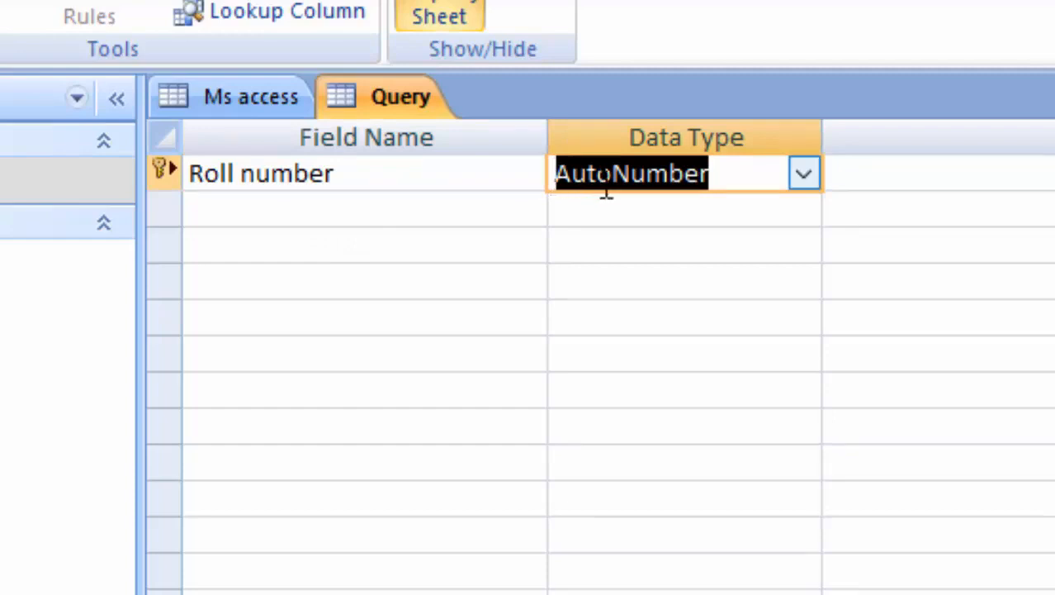
Add a Name of Student text field, then open the Ms access table's datasheet.
{"action": "left_click", "coordinate": [254, 216]}
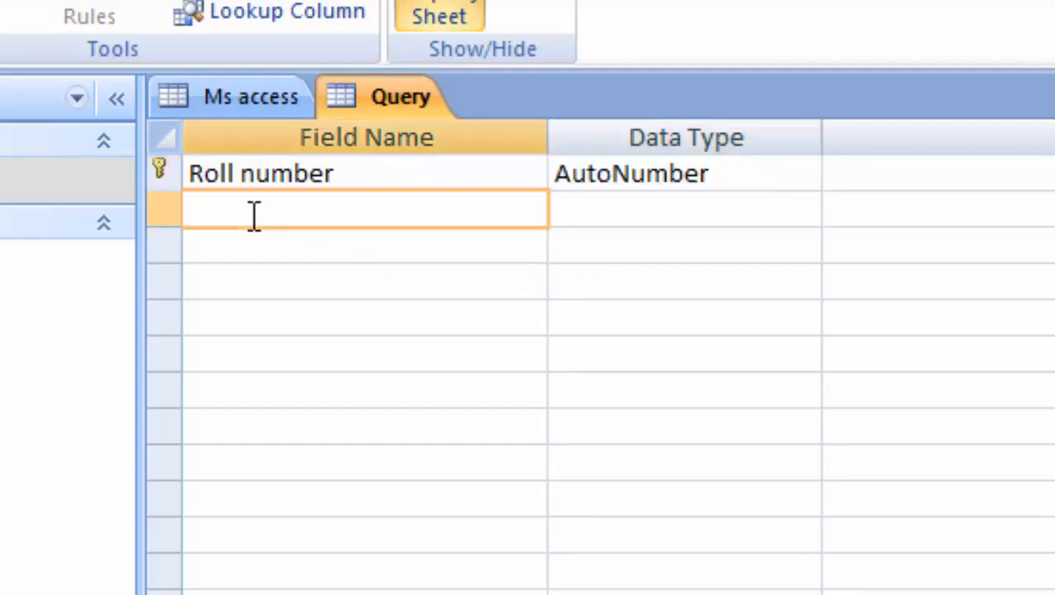
{"action": "type", "text": "Name o"}
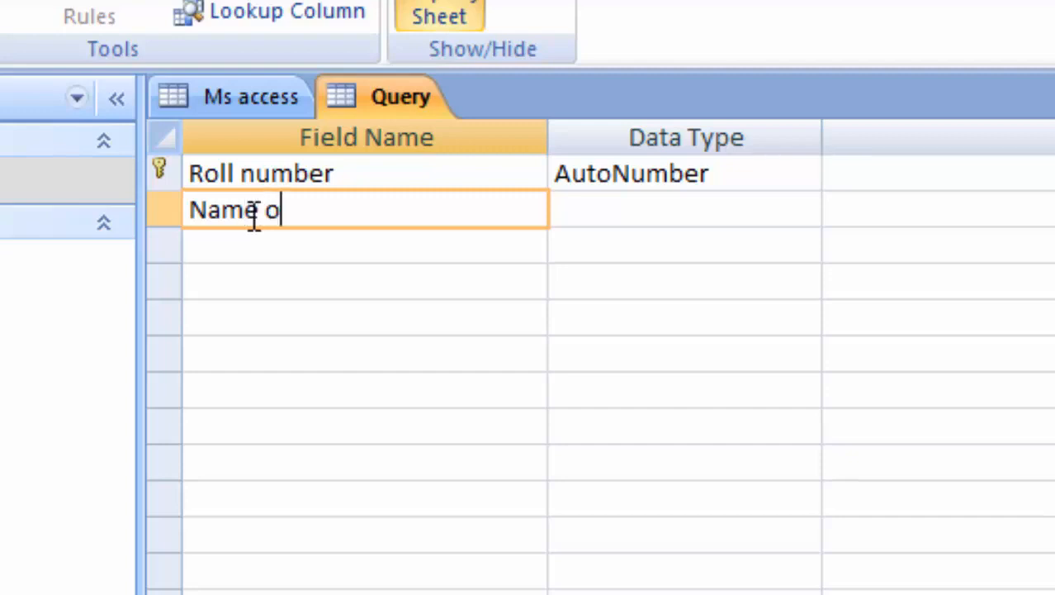
{"action": "type", "text": "f Student"}
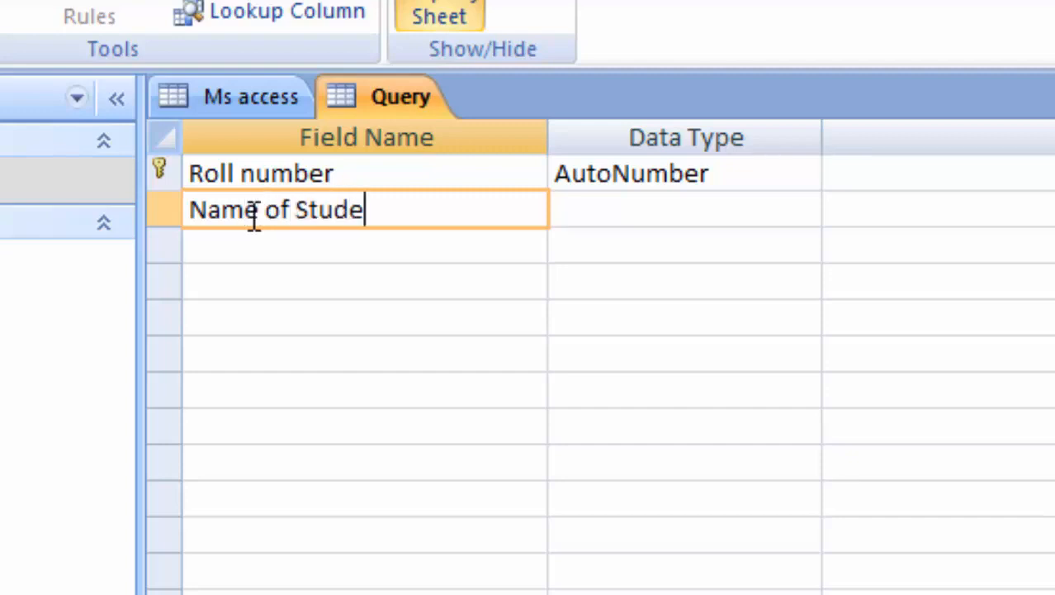
{"action": "key", "text": "Tab"}
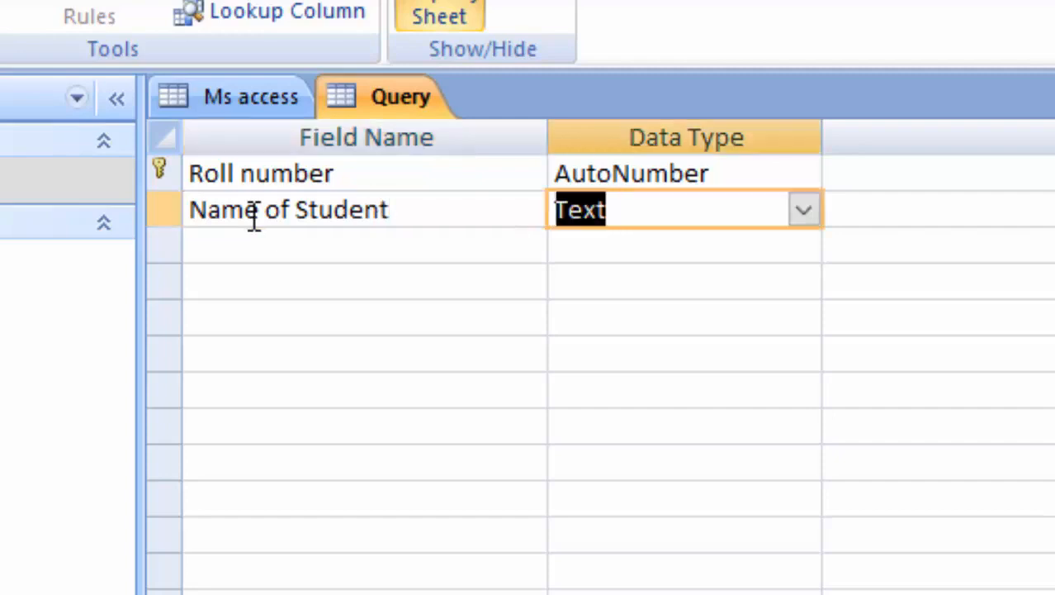
{"action": "left_click", "coordinate": [256, 241]}
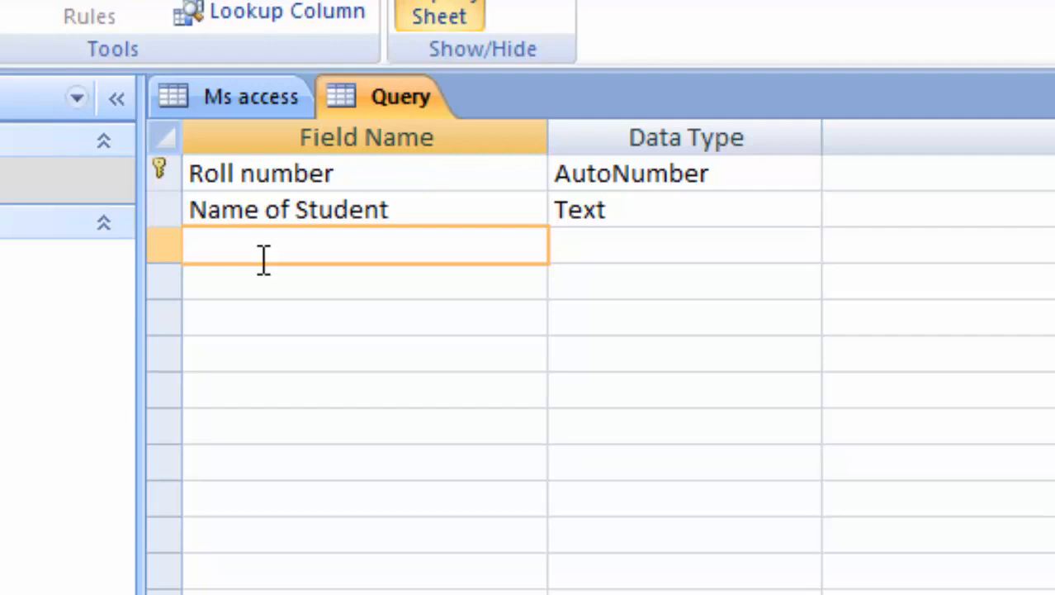
{"action": "double_click", "coordinate": [9, 180]}
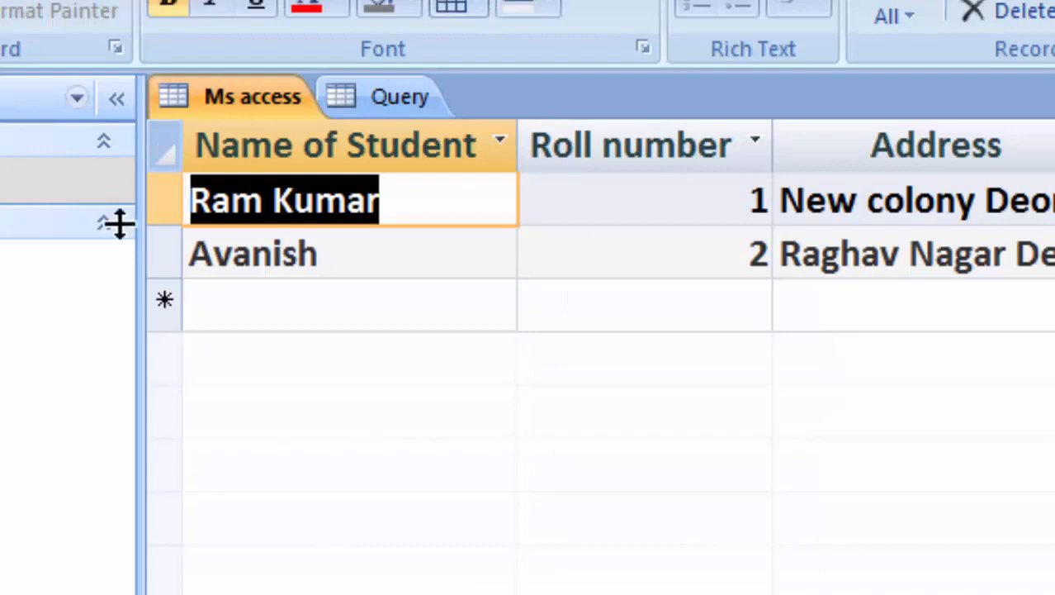
Save the Query table design, view its empty datasheet, and return to Design view.
{"action": "double_click", "coordinate": [10, 262]}
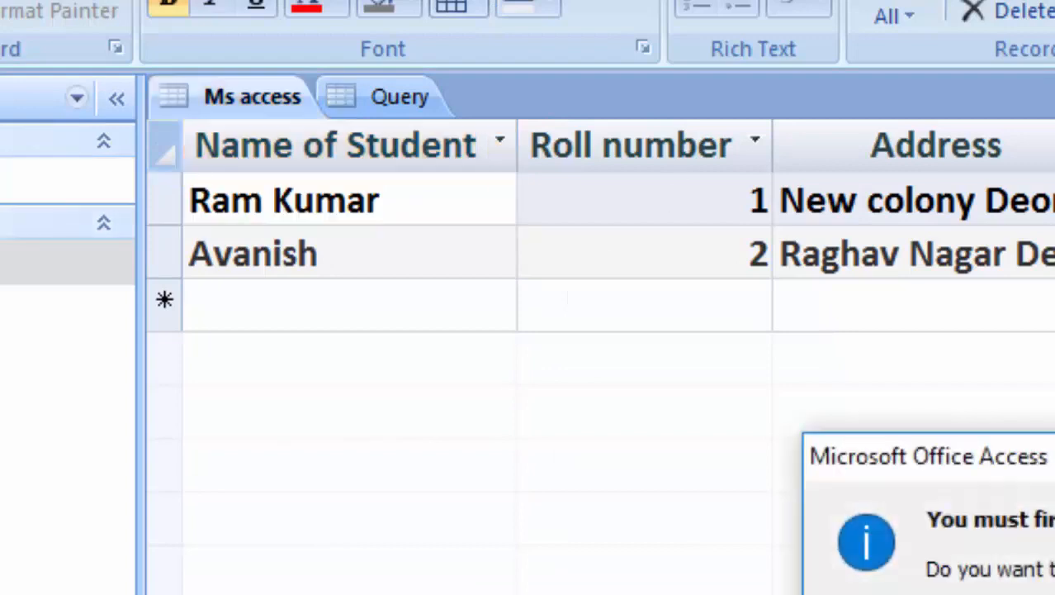
{"action": "left_click", "coordinate": [1024, 593]}
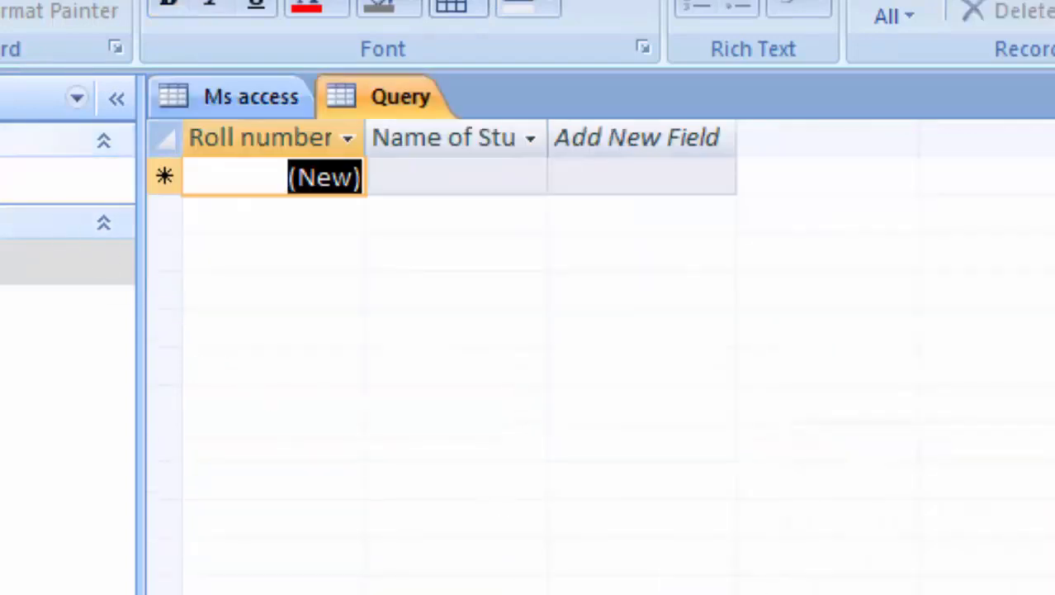
{"action": "left_click", "coordinate": [1, 16]}
{"action": "left_click", "coordinate": [23, 330]}
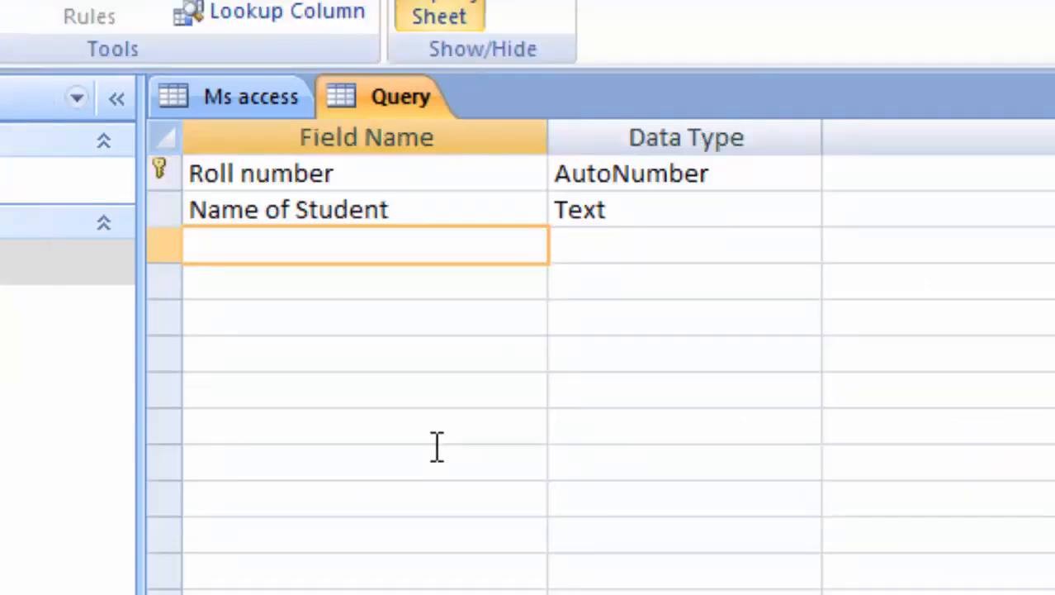
Add a Computer field with the Number data type.
{"action": "type", "text": "Computer"}
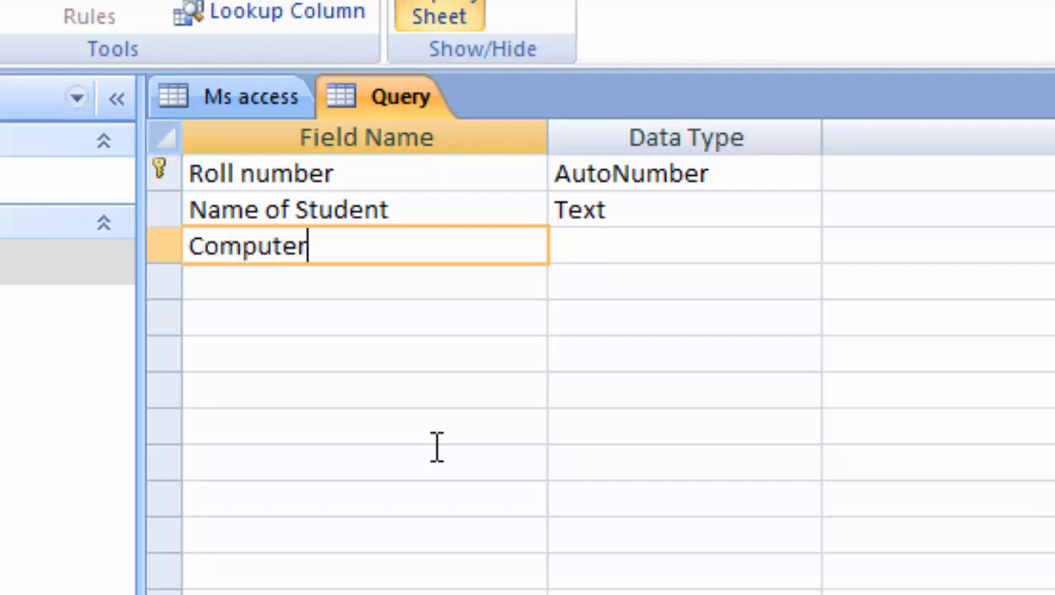
{"action": "key", "text": "Tab"}
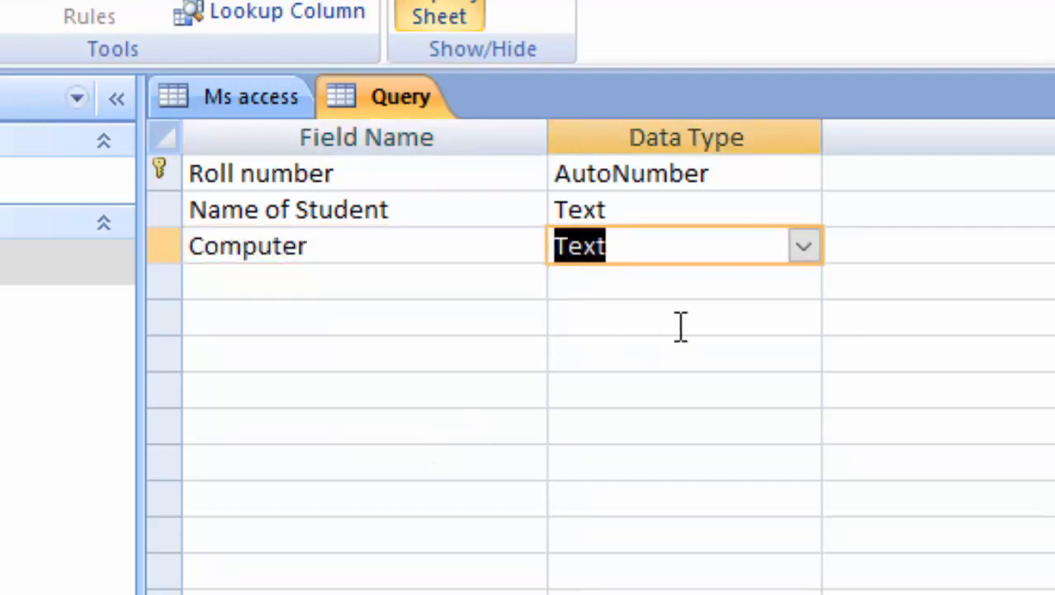
{"action": "left_click", "coordinate": [803, 248]}
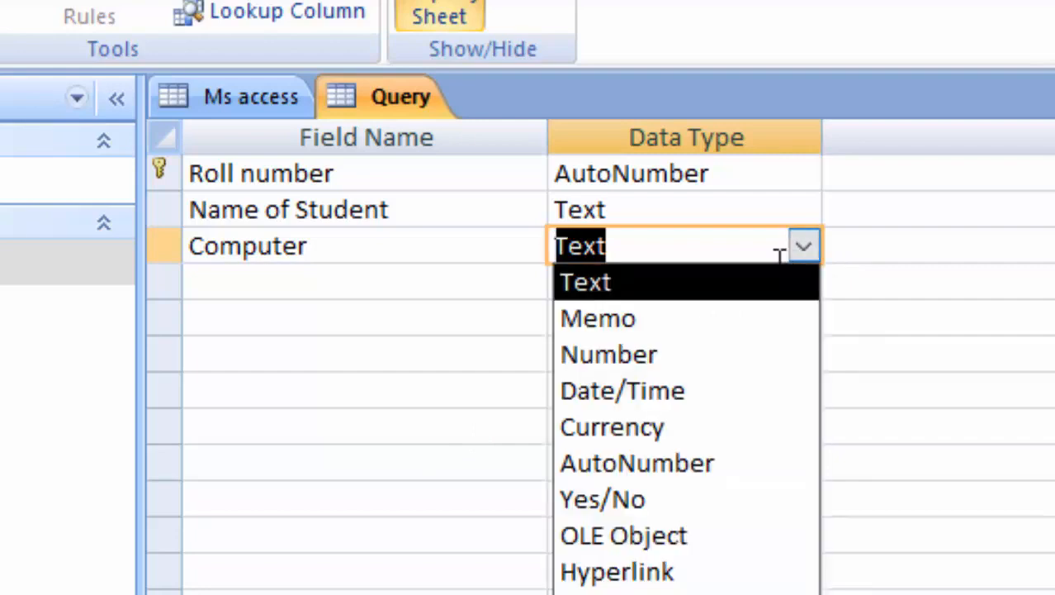
{"action": "left_click", "coordinate": [646, 367]}
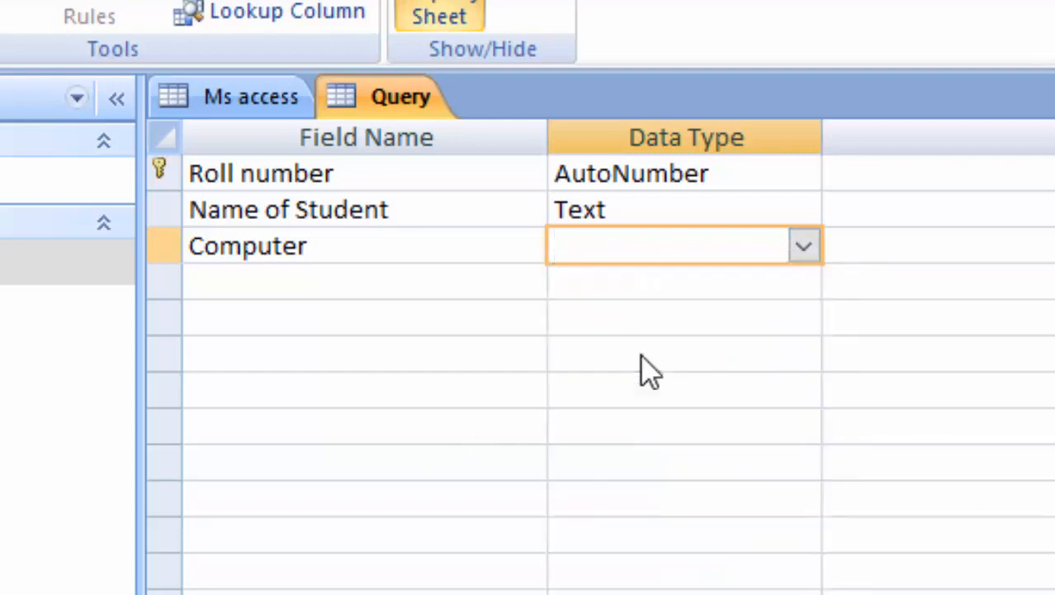
Add a Math field, fixing the typo, with the Number data type.
{"action": "left_click", "coordinate": [229, 294]}
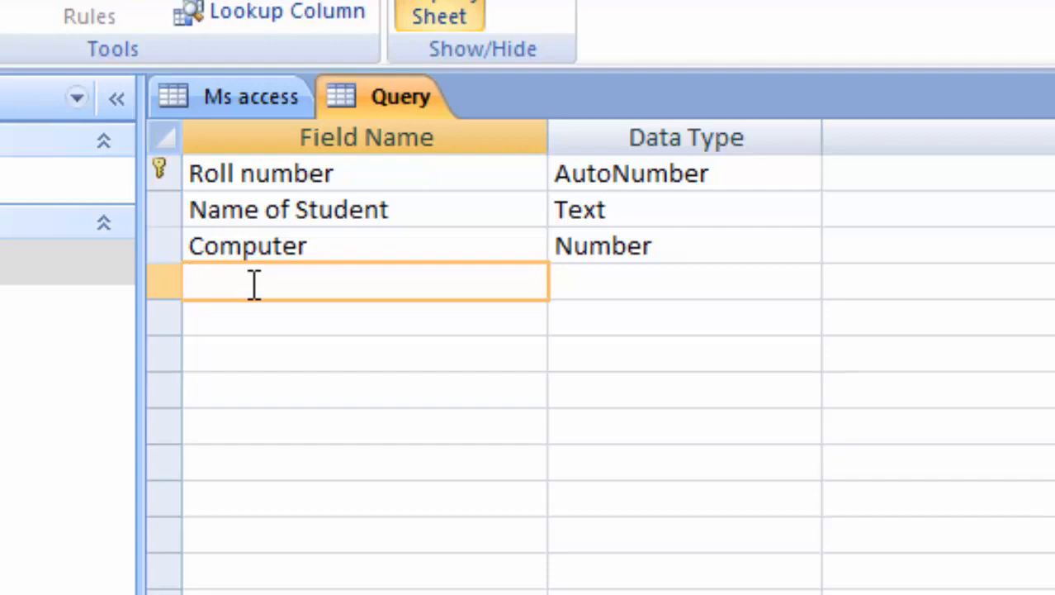
{"action": "type", "text": "Matgh"}
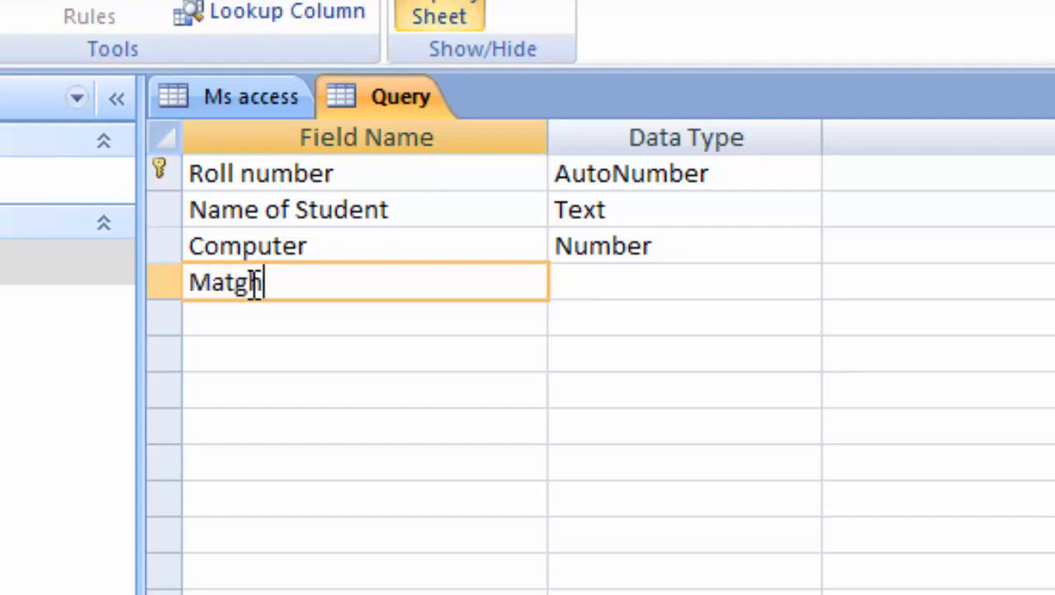
{"action": "key", "text": "BackSpace"}
{"action": "key", "text": "BackSpace"}
{"action": "type", "text": "h"}
{"action": "key", "text": "Tab"}
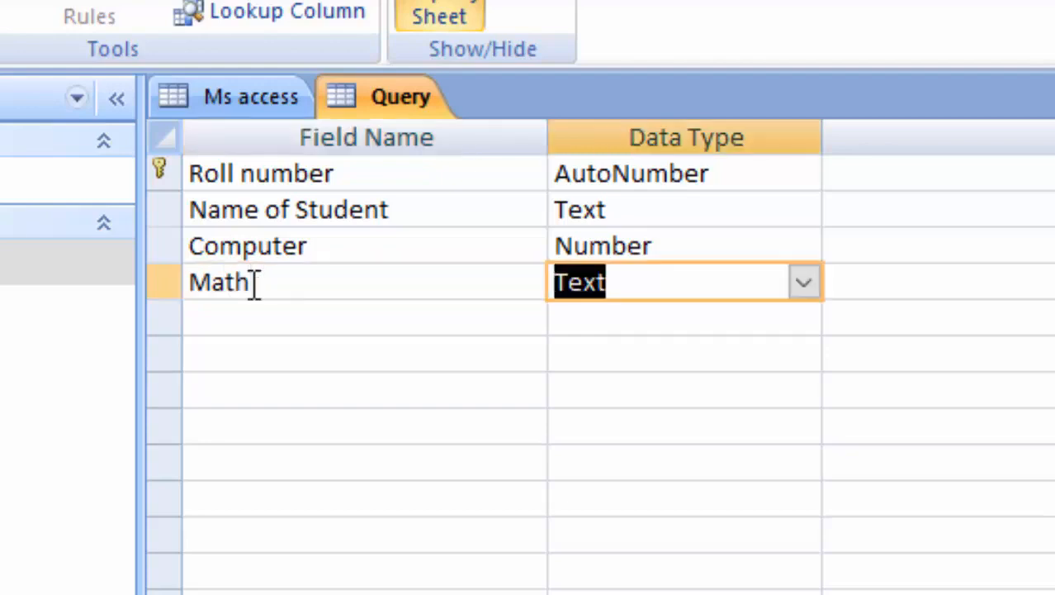
{"action": "left_click", "coordinate": [804, 283]}
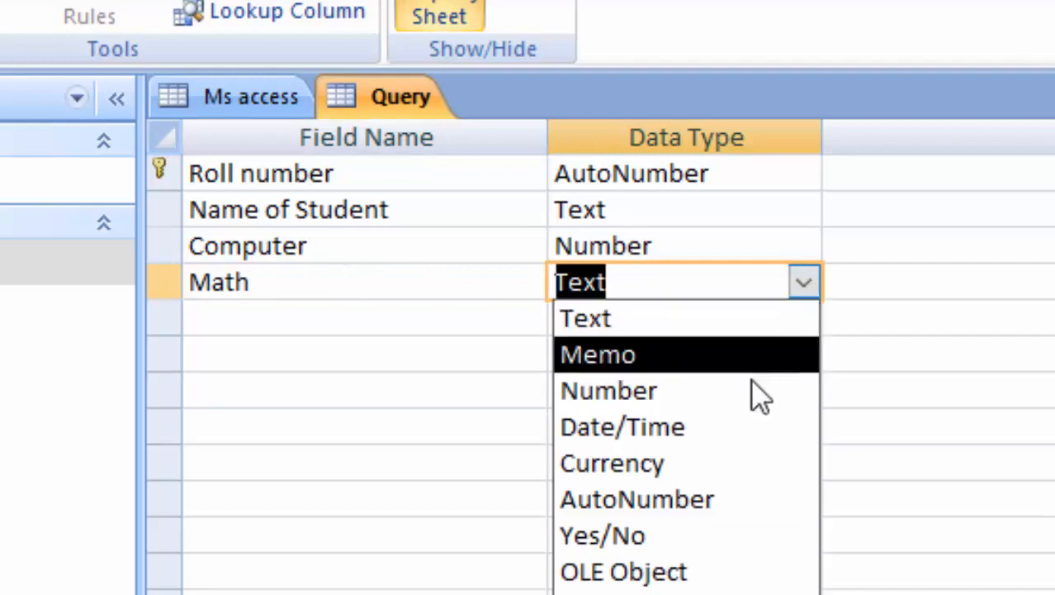
{"action": "left_click", "coordinate": [702, 395]}
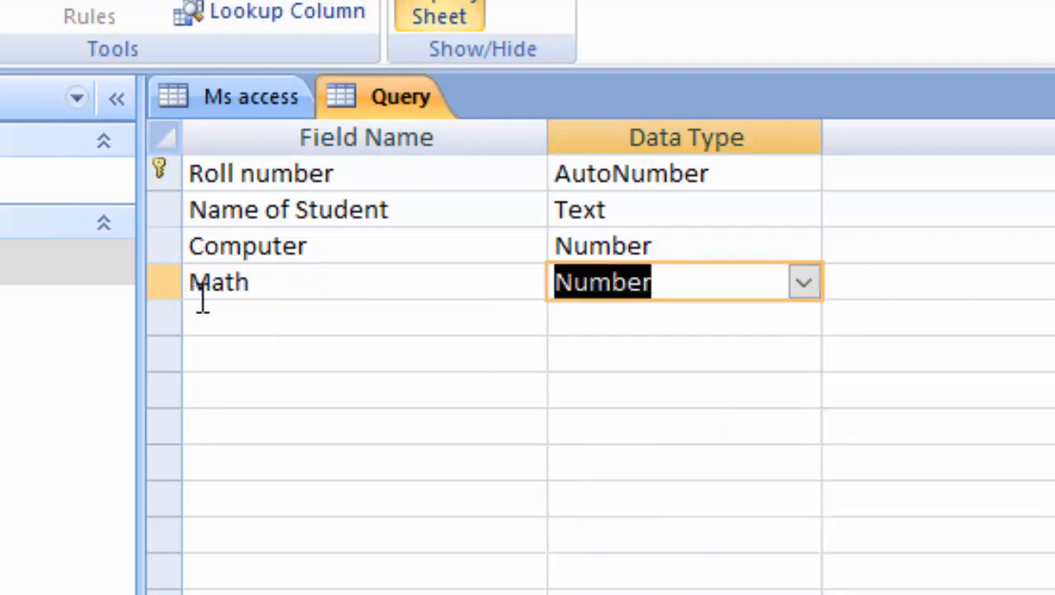
Add a Science field below Math with the Number data type.
{"action": "left_click", "coordinate": [235, 314]}
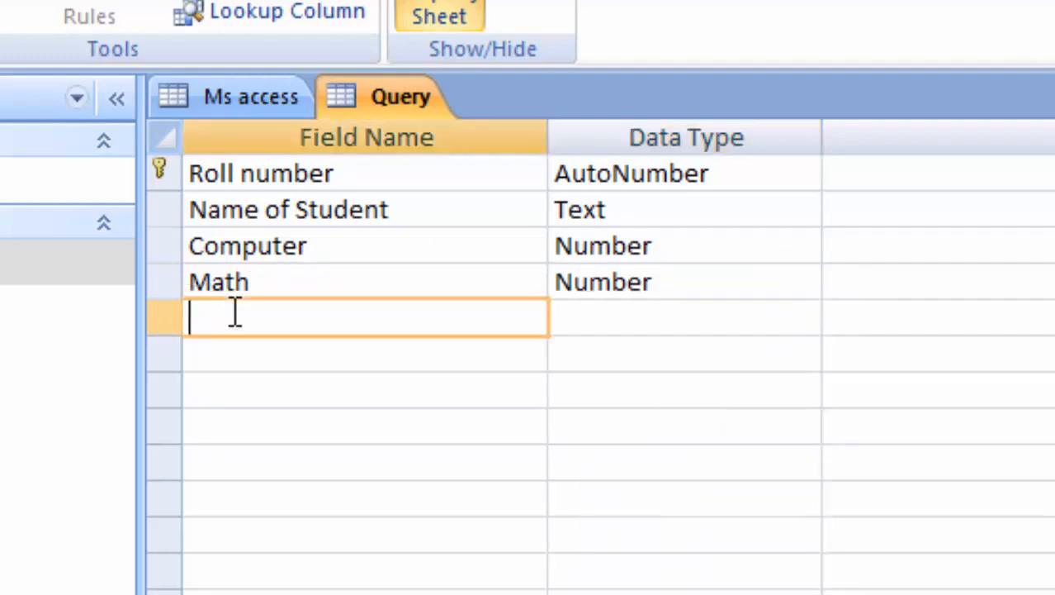
{"action": "type", "text": "Science"}
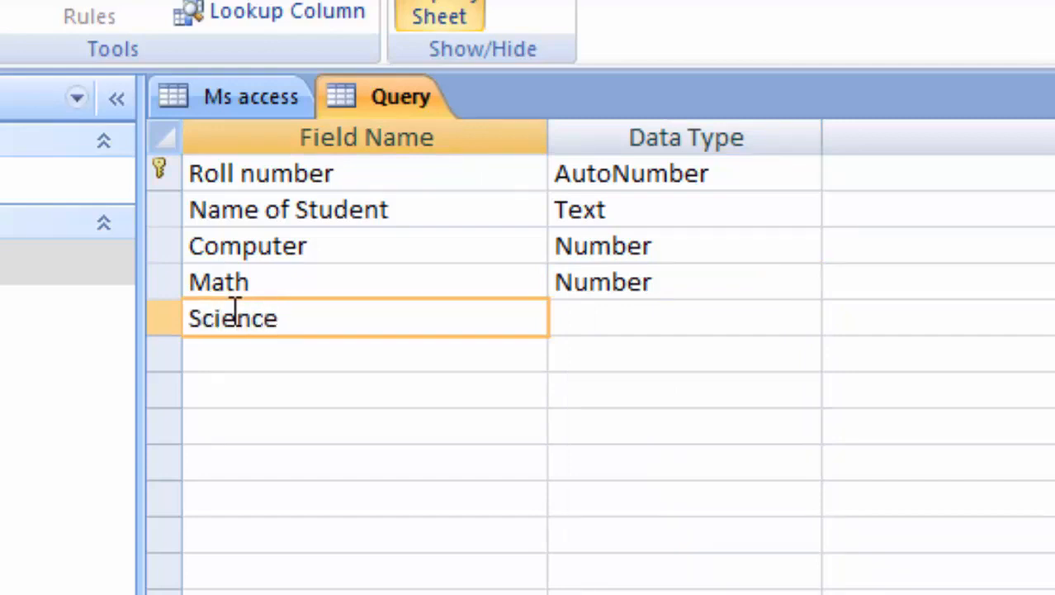
{"action": "key", "text": "Tab"}
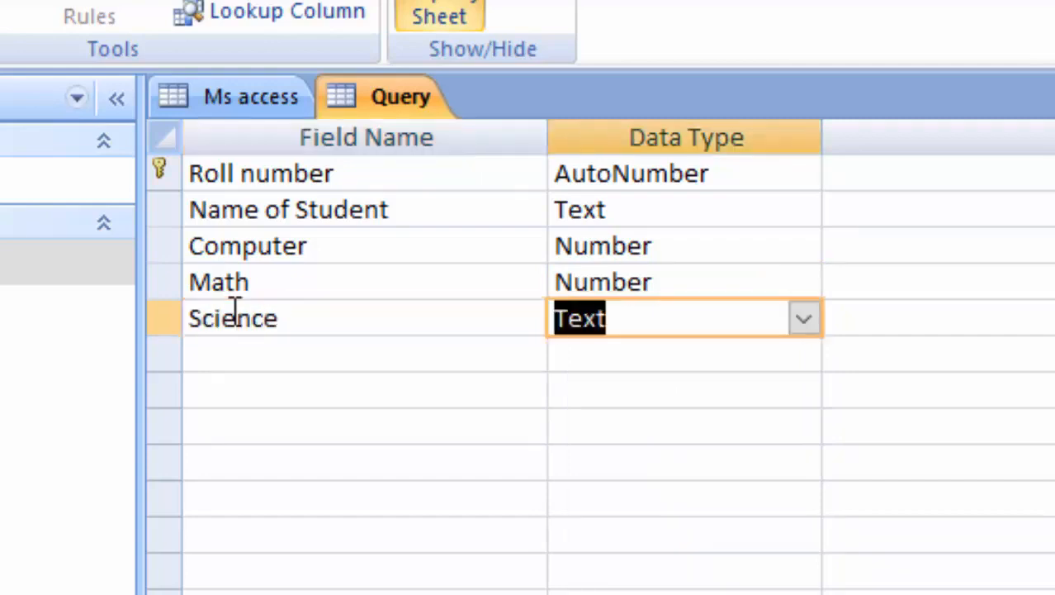
{"action": "left_click", "coordinate": [803, 319]}
{"action": "left_click", "coordinate": [747, 429]}
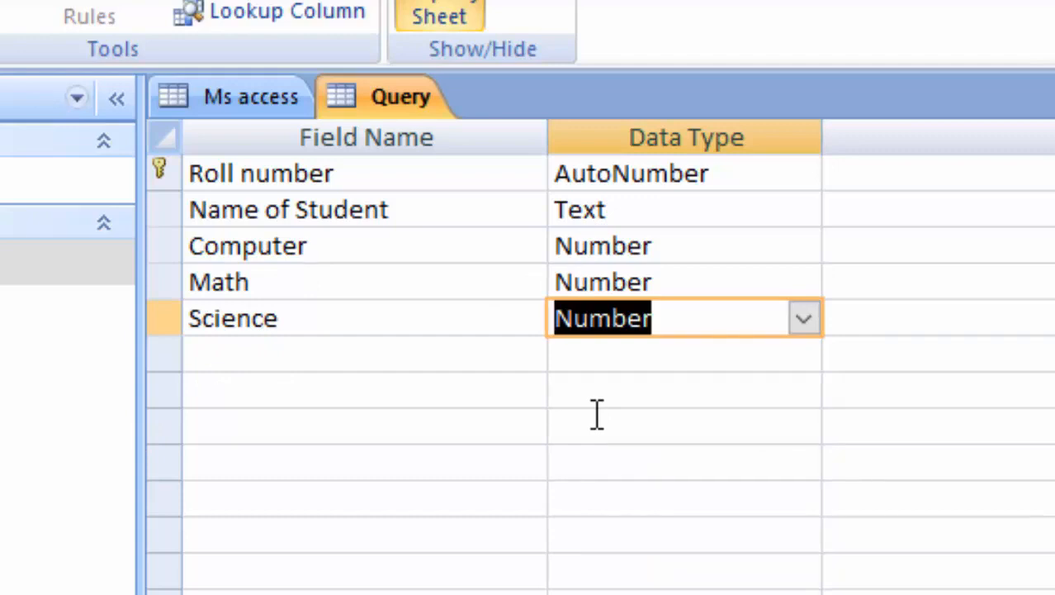
Add an 'Obtained Marks' field below Science and set its data type to Number.
{"action": "left_click", "coordinate": [241, 350]}
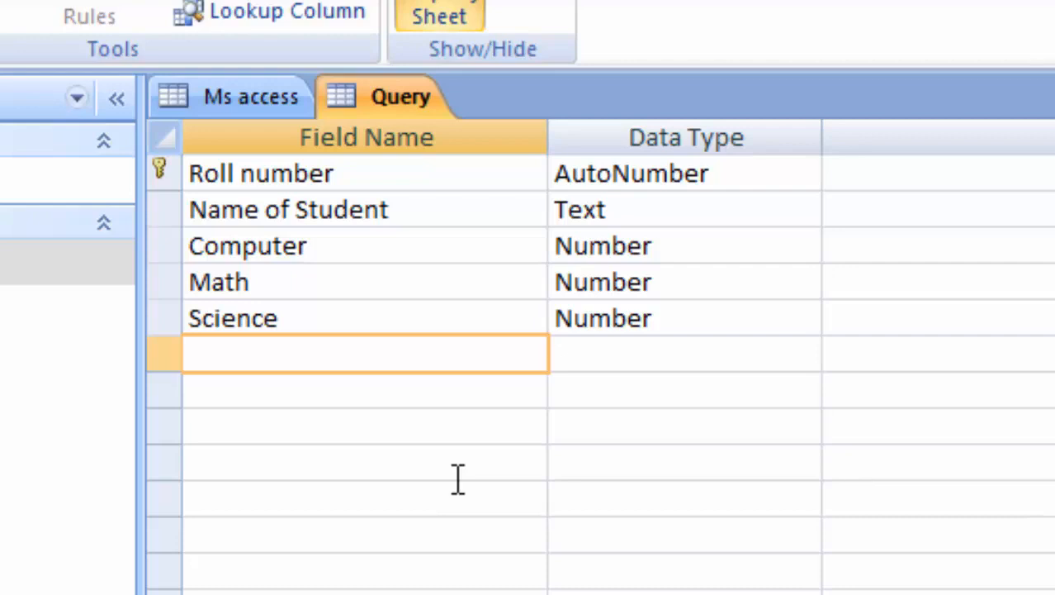
{"action": "type", "text": "Obtain"}
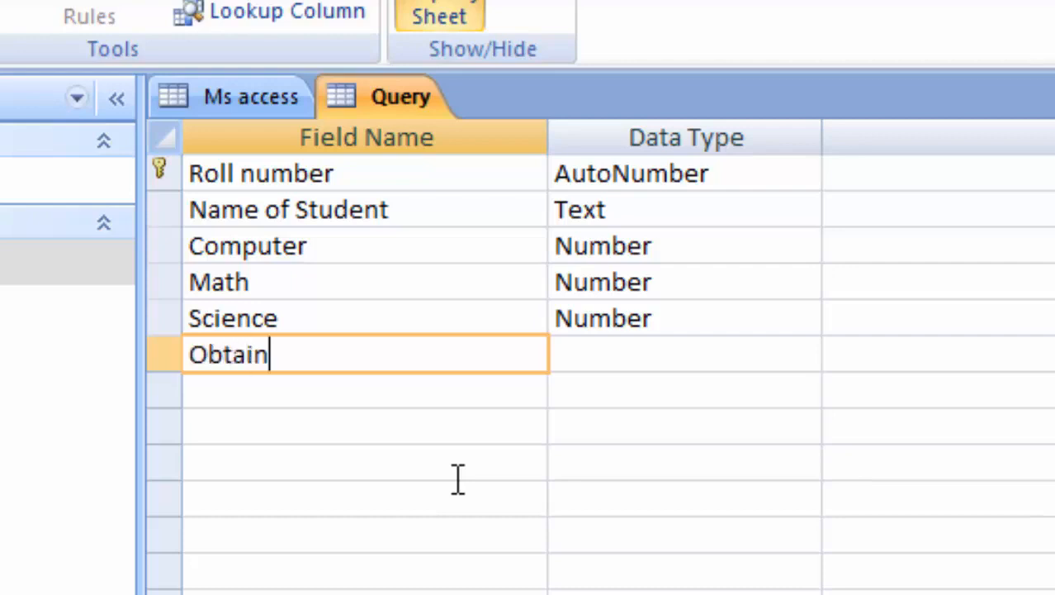
{"action": "type", "text": "ed M"}
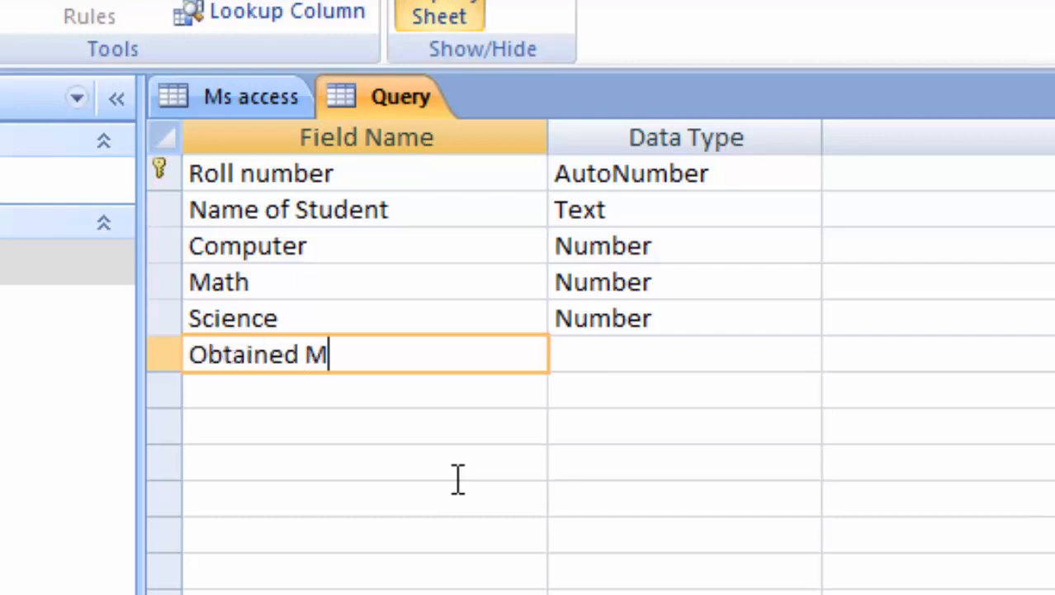
{"action": "type", "text": "arks"}
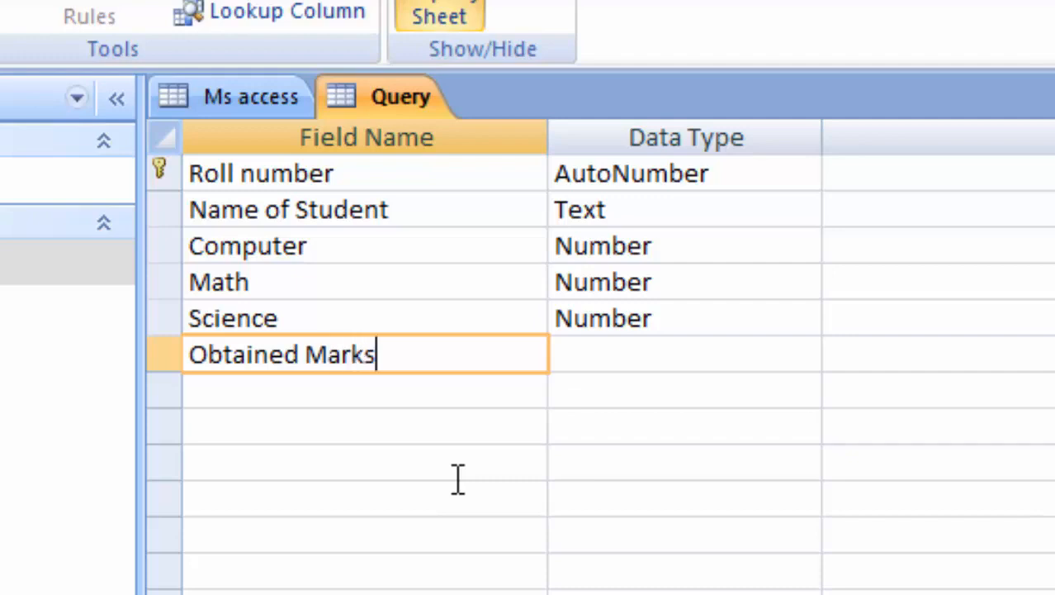
{"action": "left_click", "coordinate": [566, 363]}
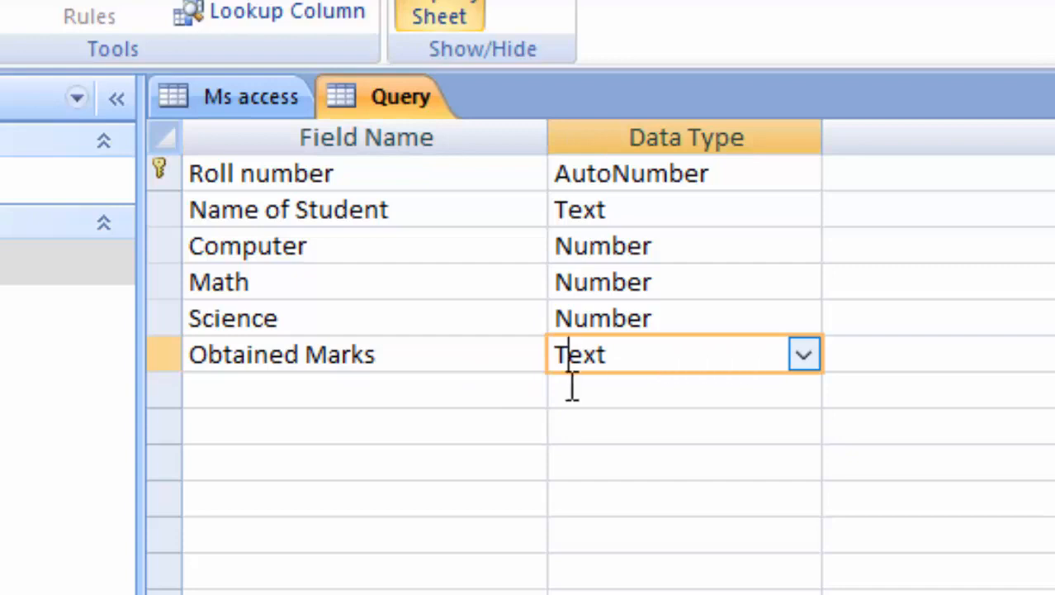
{"action": "left_click", "coordinate": [801, 356]}
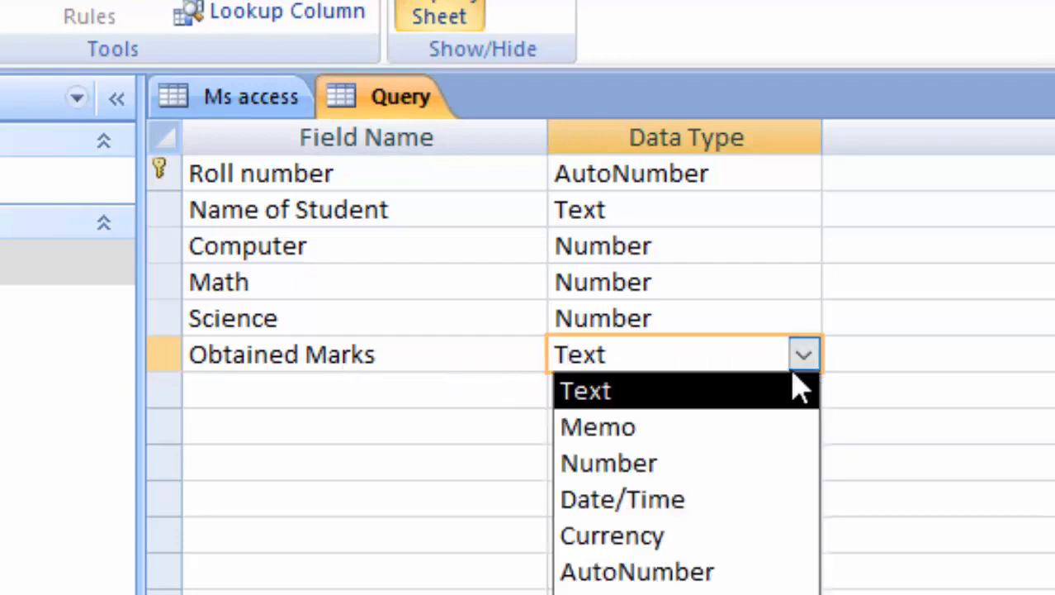
{"action": "left_click", "coordinate": [637, 464]}
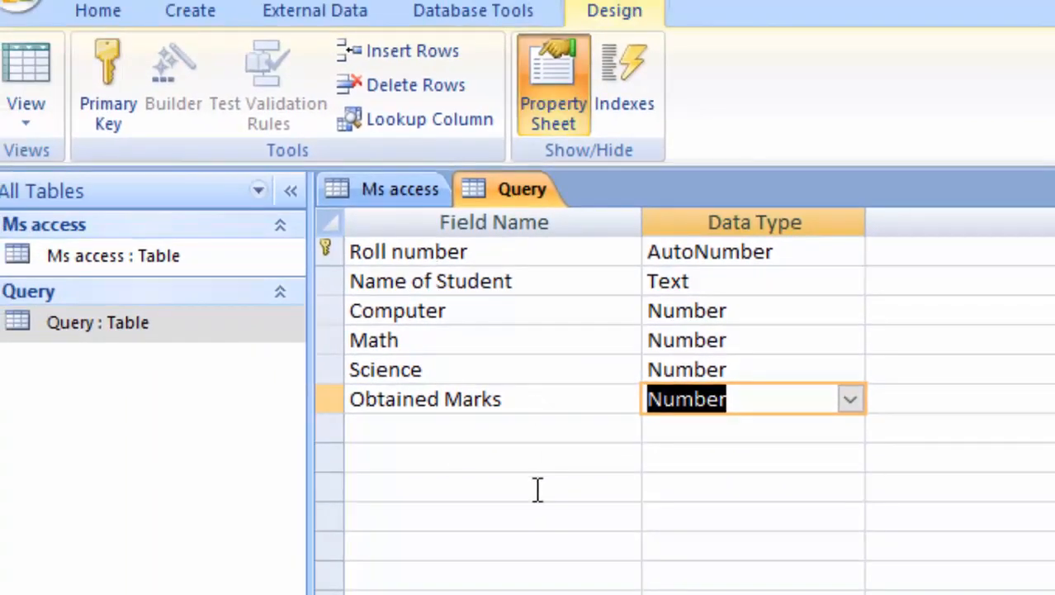
Save the Query table, switch to its datasheet, and auto-fit the Name of Student column.
{"action": "left_click", "coordinate": [17, 67]}
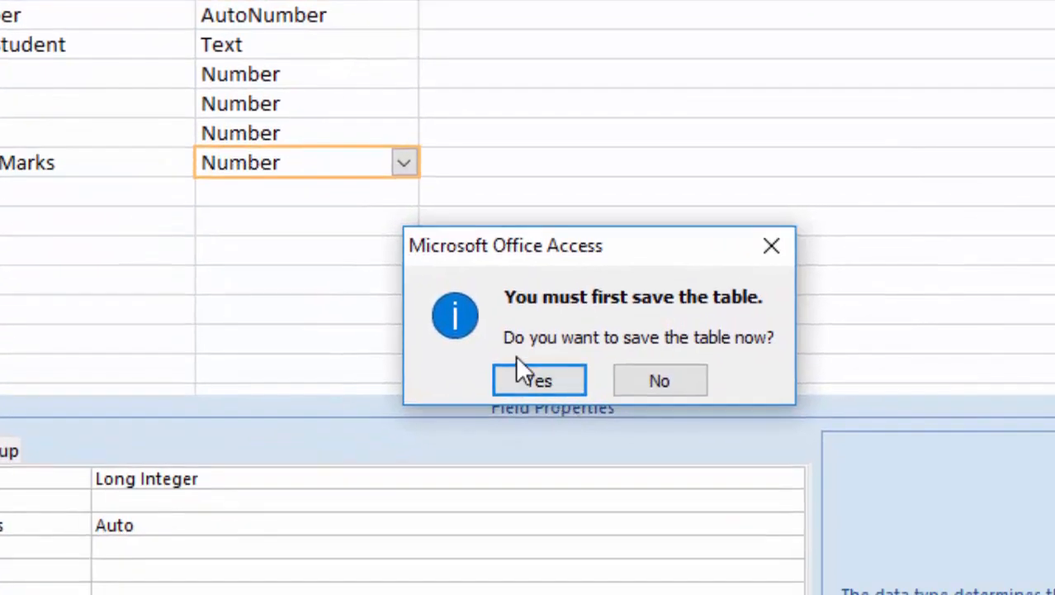
{"action": "left_click", "coordinate": [533, 381]}
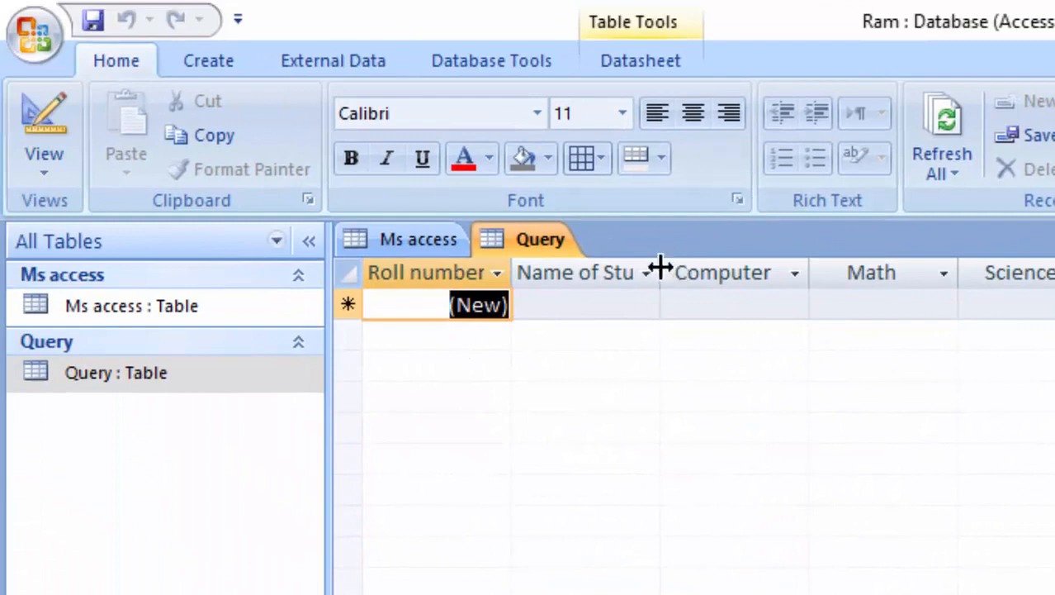
{"action": "double_click", "coordinate": [665, 273]}
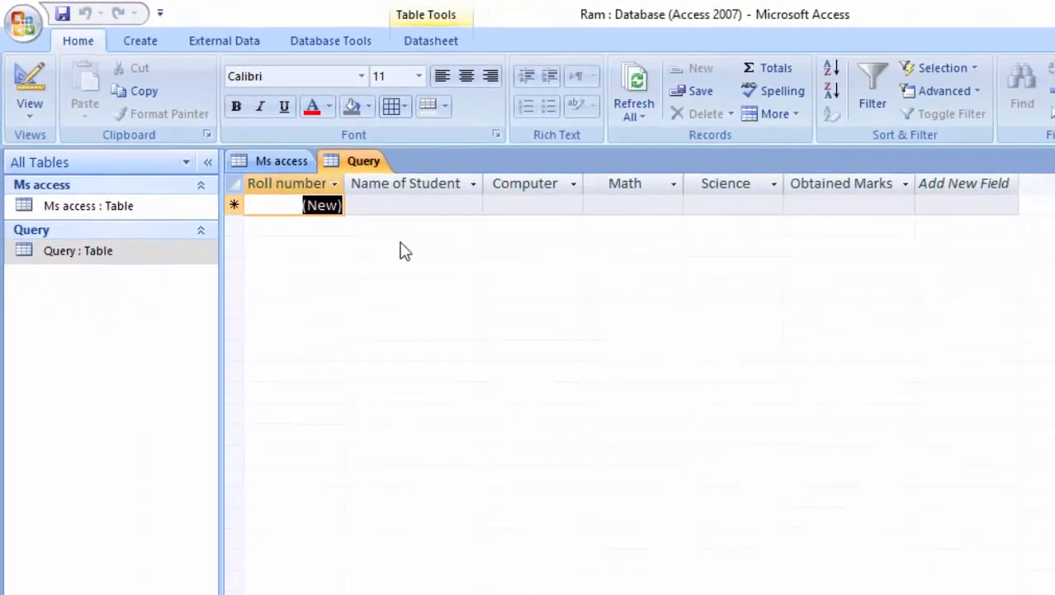
{"action": "left_click", "coordinate": [130, 36]}
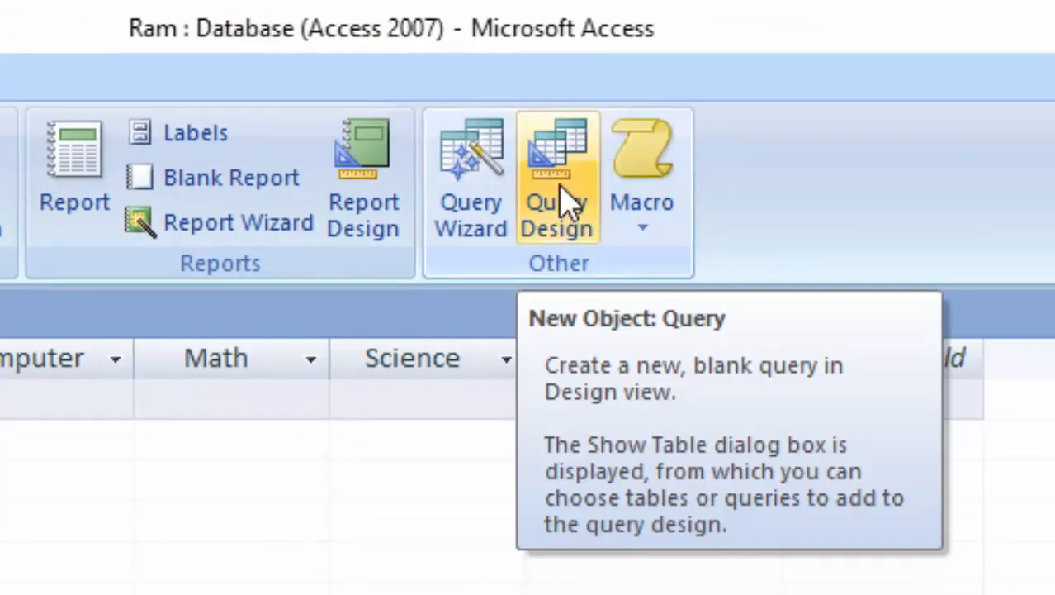
Start a new query in Design view and add the Query table as its source.
{"action": "left_click", "coordinate": [564, 201]}
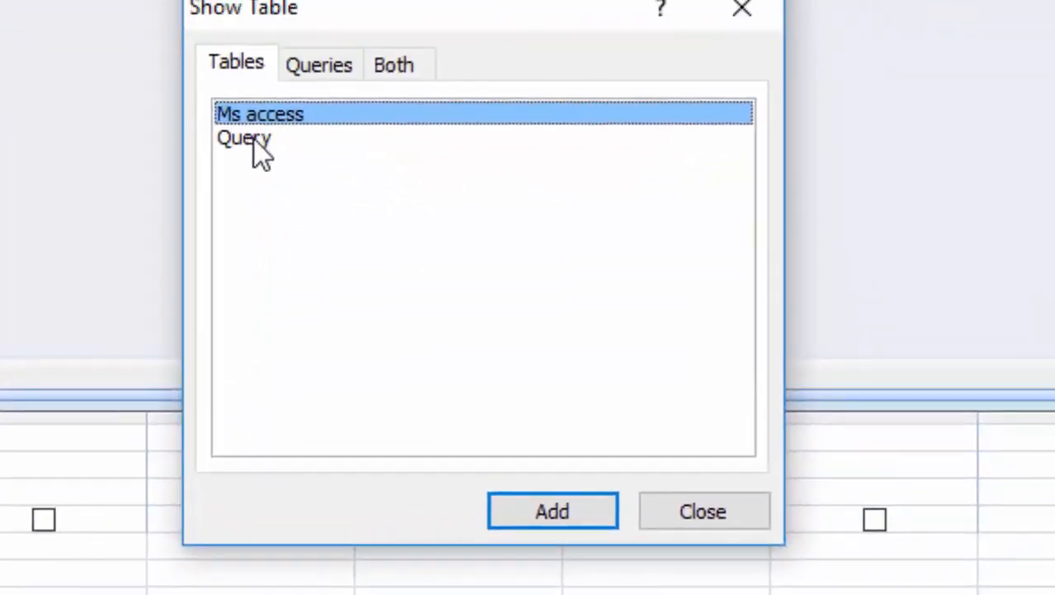
{"action": "left_click", "coordinate": [255, 142]}
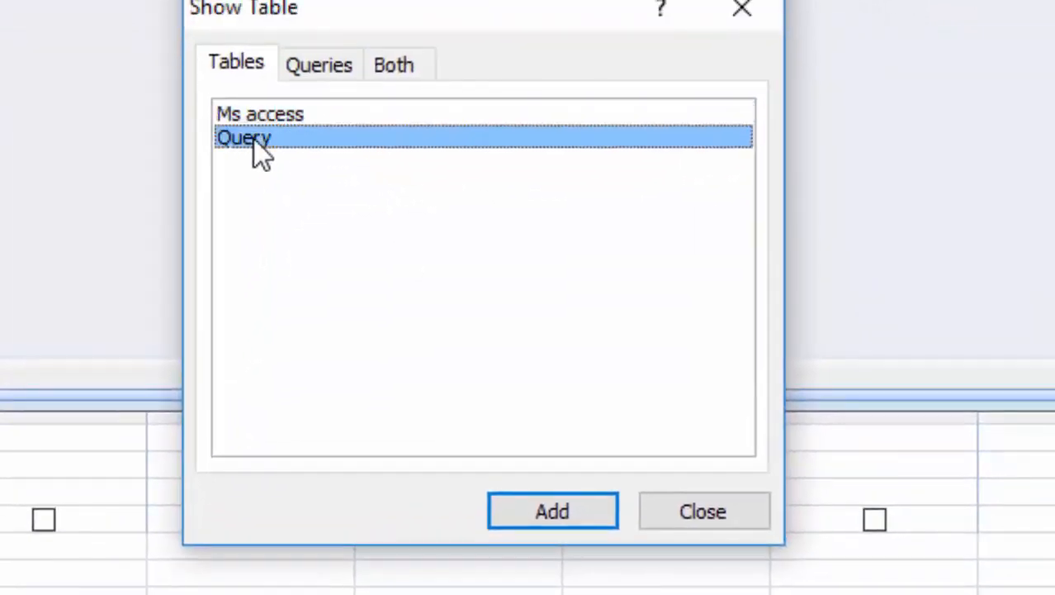
{"action": "left_click", "coordinate": [529, 520]}
Close Show Table and add Roll number as the first column, keeping its table as Query.
{"action": "left_click", "coordinate": [707, 518]}
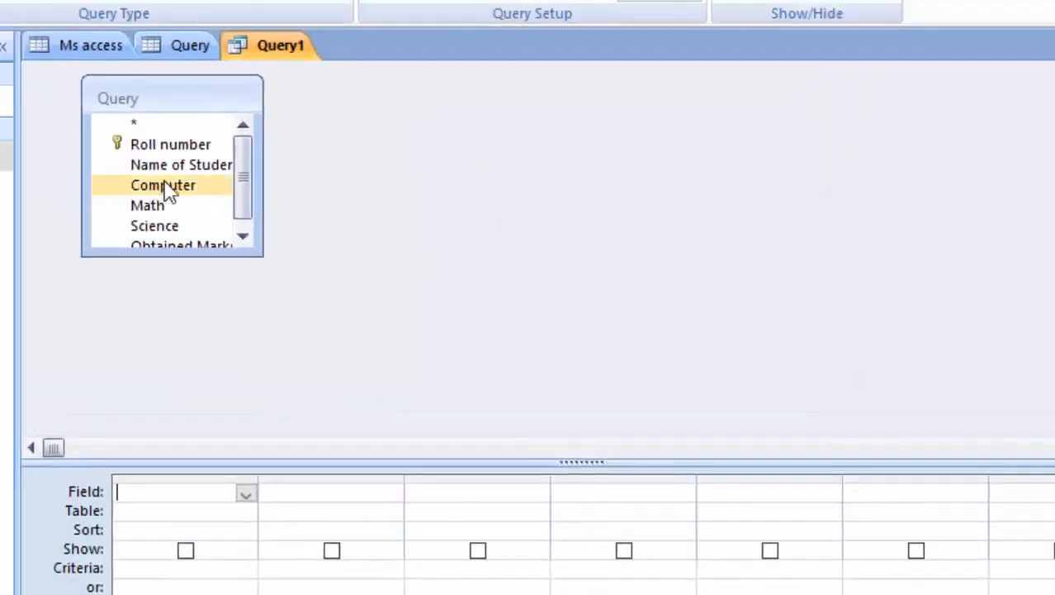
{"action": "double_click", "coordinate": [173, 149]}
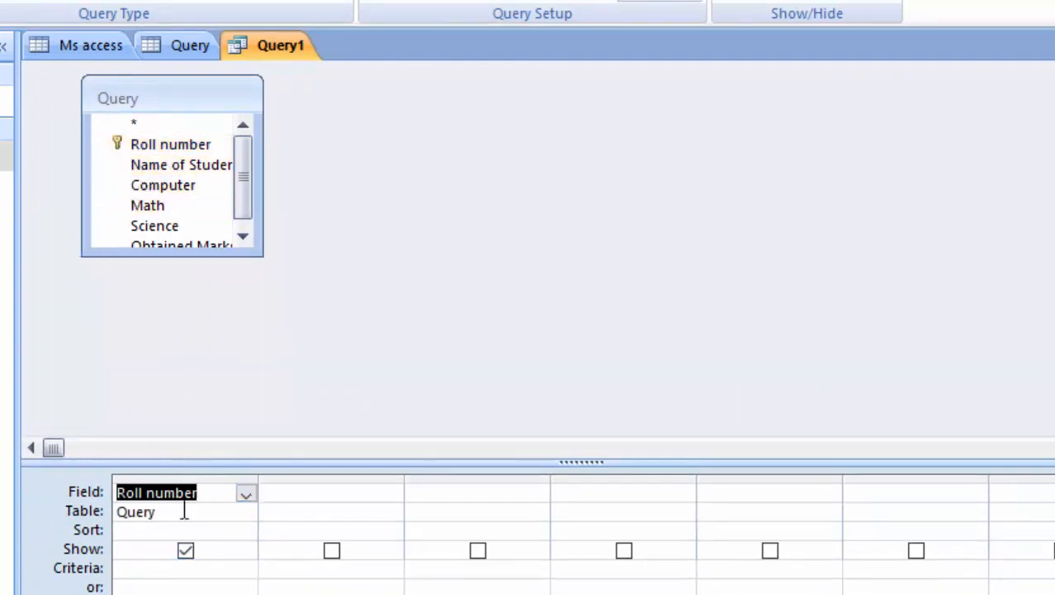
{"action": "left_click", "coordinate": [182, 511]}
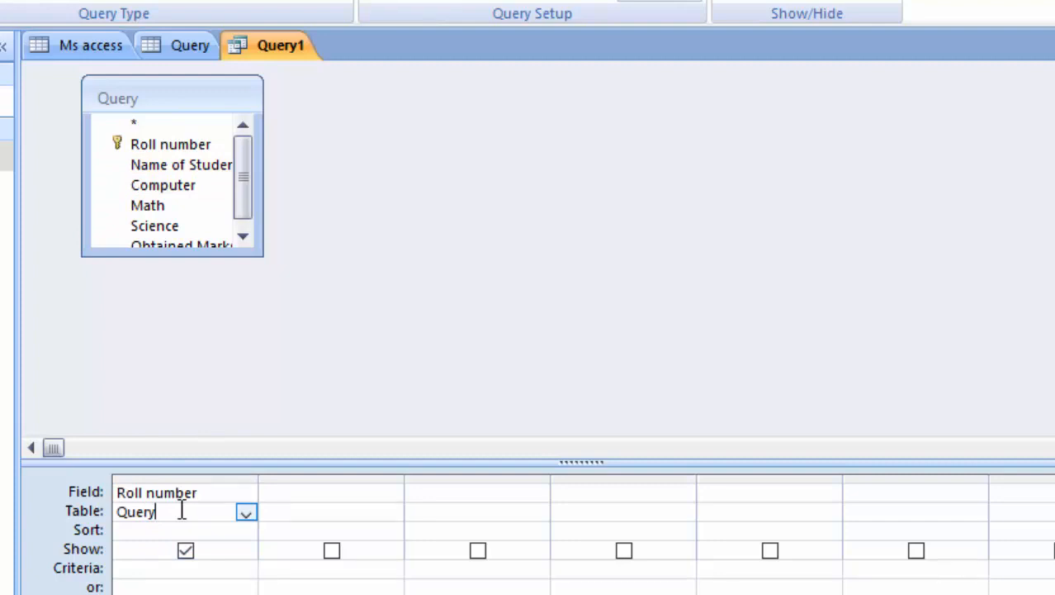
{"action": "left_click", "coordinate": [246, 513]}
{"action": "left_click", "coordinate": [248, 517]}
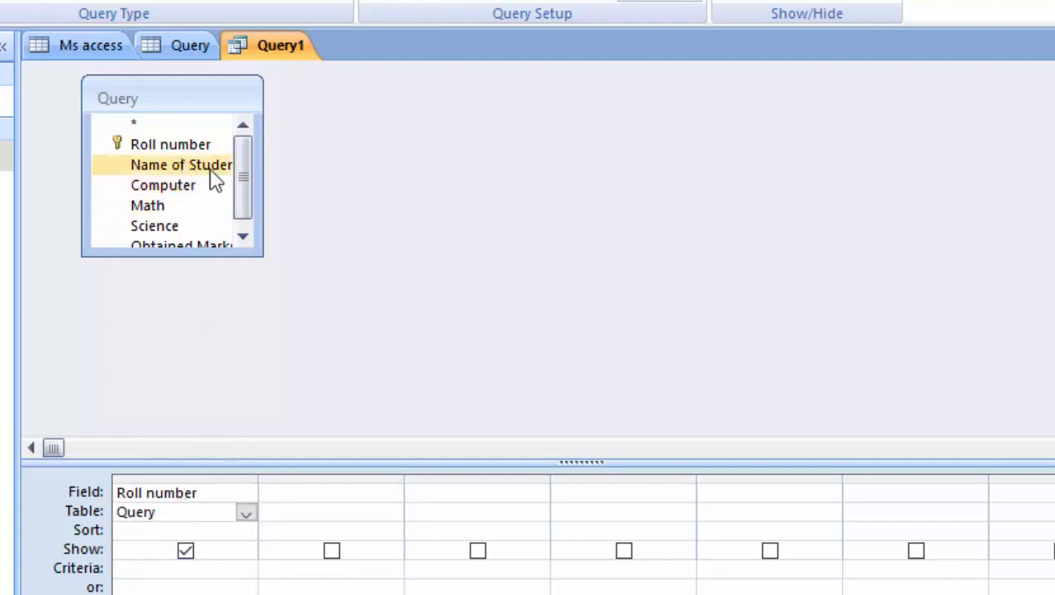
Enlarge the field list and add Name of Student, Computer, Math, Science and Obtained Marks.
{"action": "left_click_drag", "start_coordinate": [259, 193], "coordinate": [361, 250]}
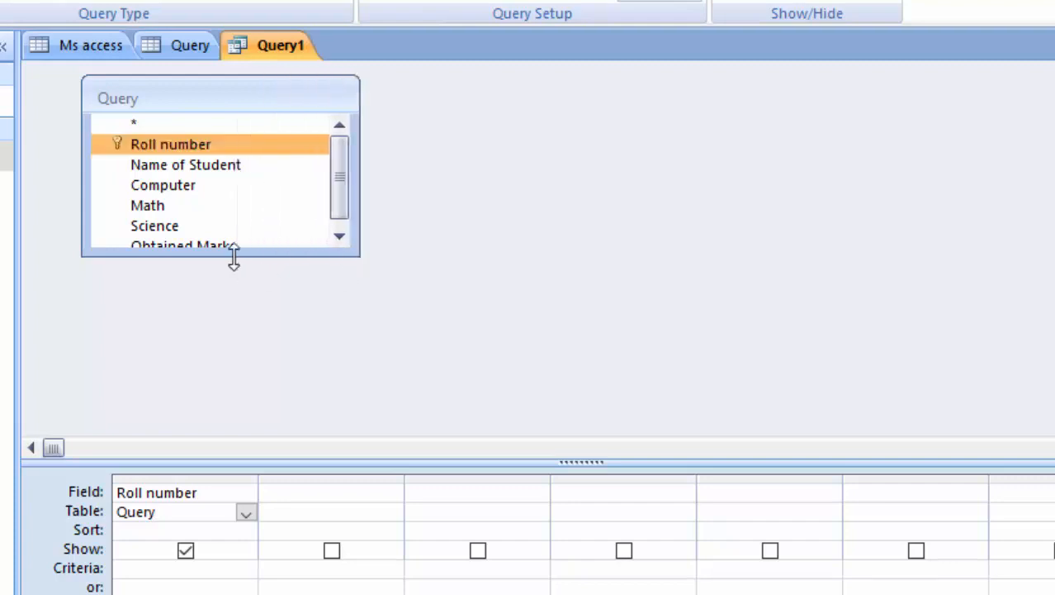
{"action": "left_click_drag", "start_coordinate": [235, 257], "coordinate": [231, 371]}
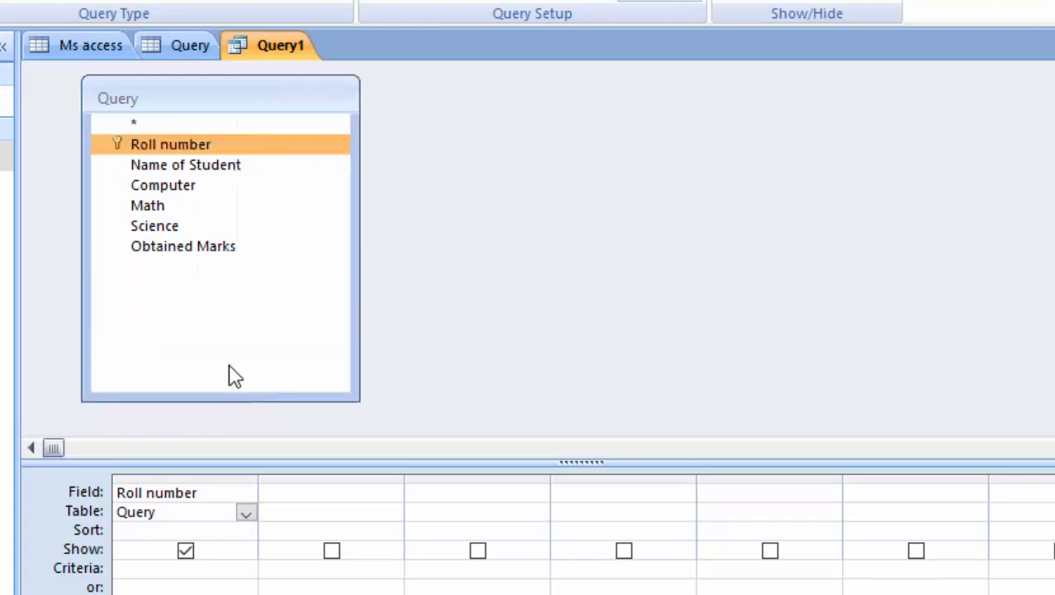
{"action": "double_click", "coordinate": [174, 170]}
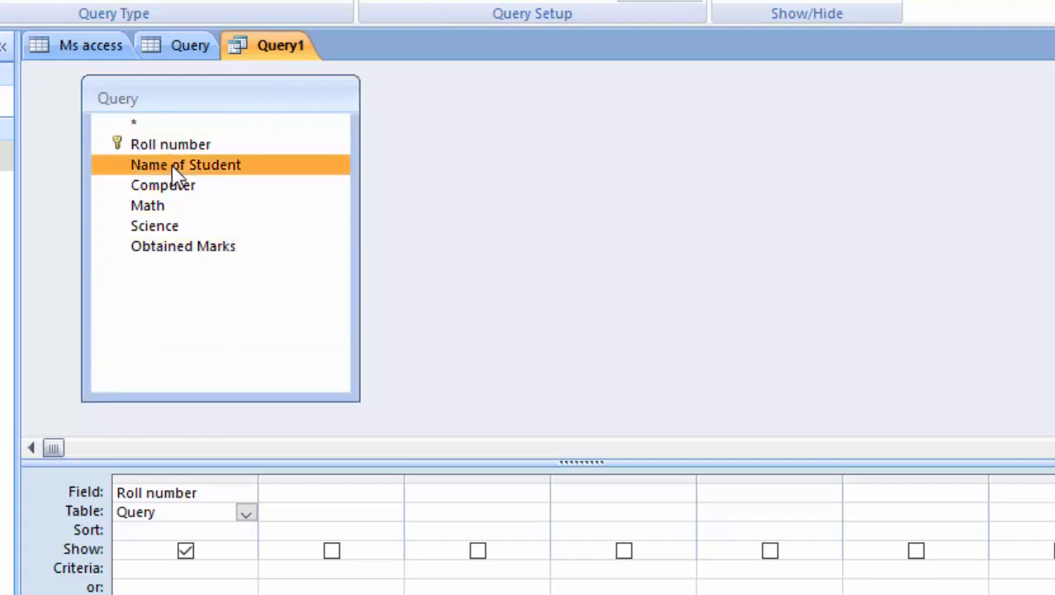
{"action": "double_click", "coordinate": [186, 187]}
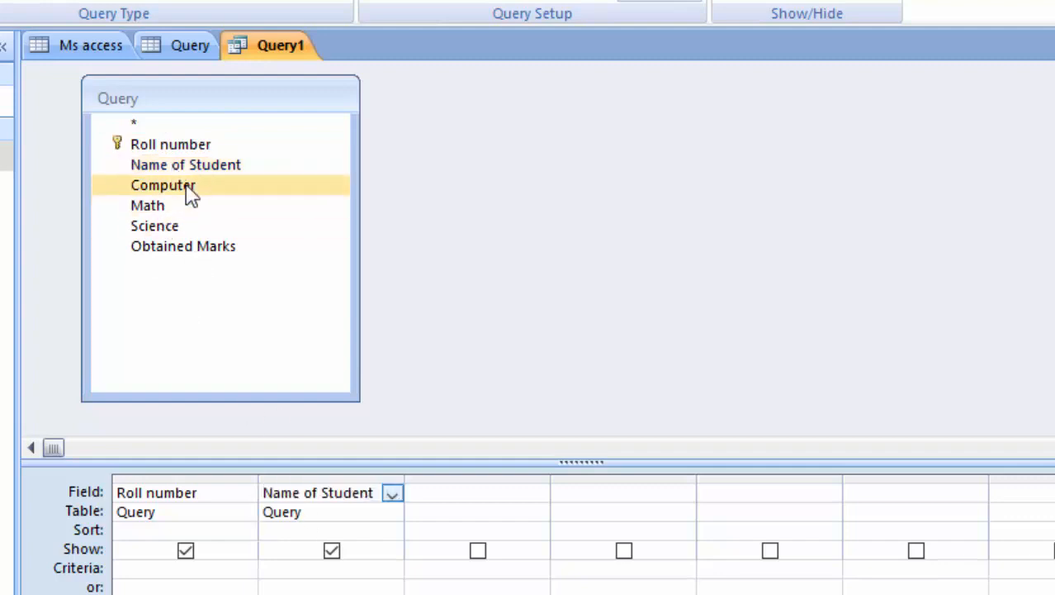
{"action": "double_click", "coordinate": [185, 206]}
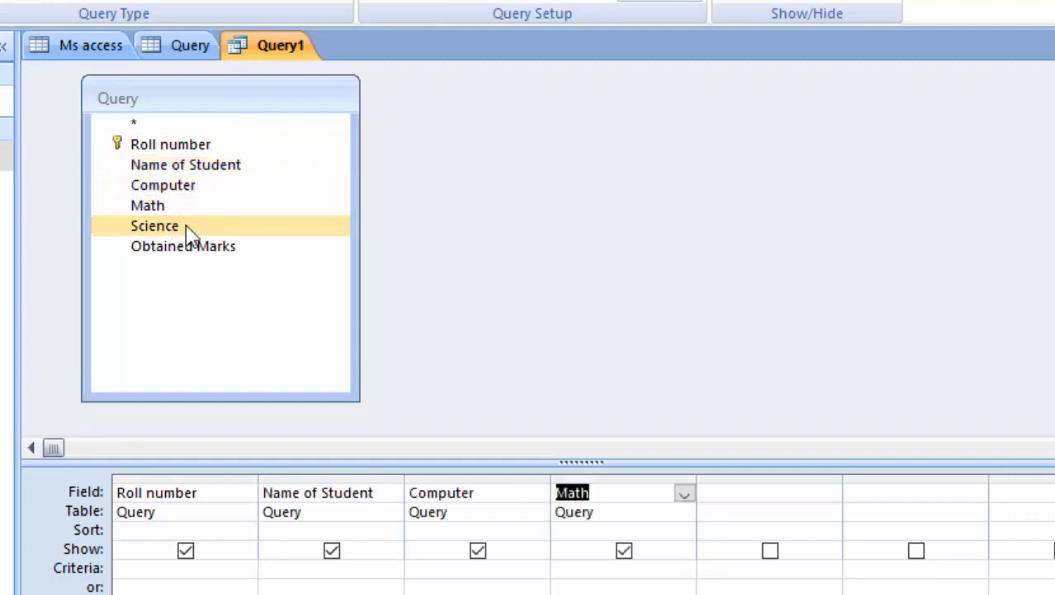
{"action": "double_click", "coordinate": [187, 229]}
{"action": "double_click", "coordinate": [202, 246]}
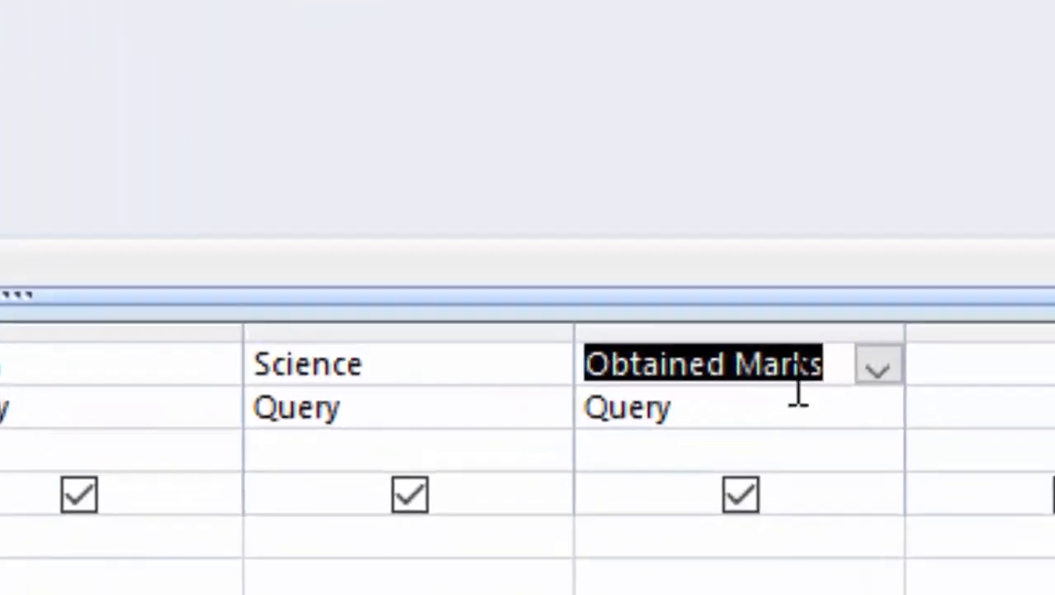
Open the Obtained Marks cell in the Zoom box with a 14 pt font.
{"action": "right_click", "coordinate": [833, 368]}
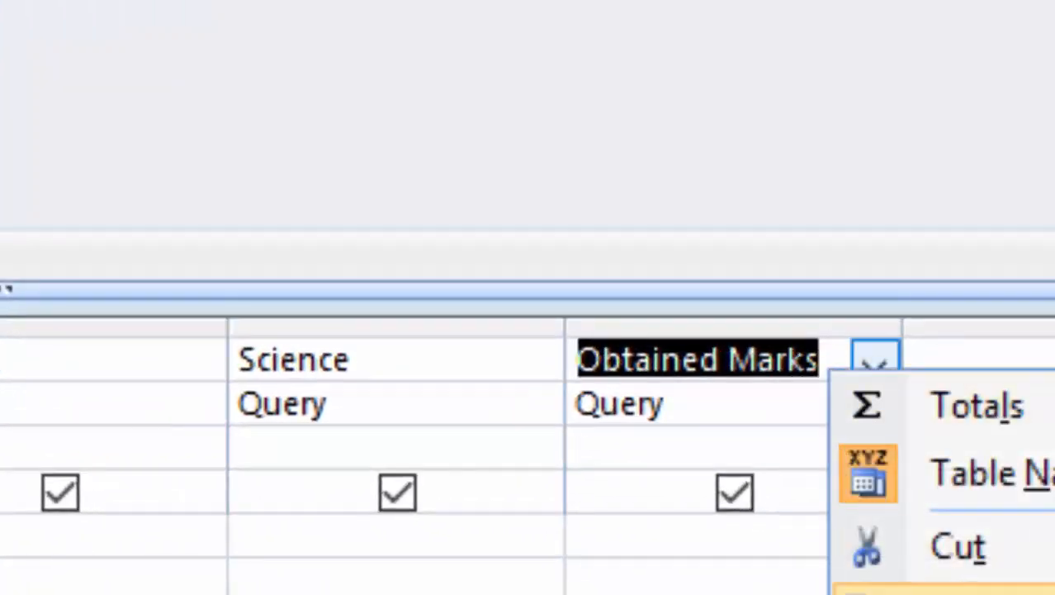
{"action": "left_click", "coordinate": [966, 590]}
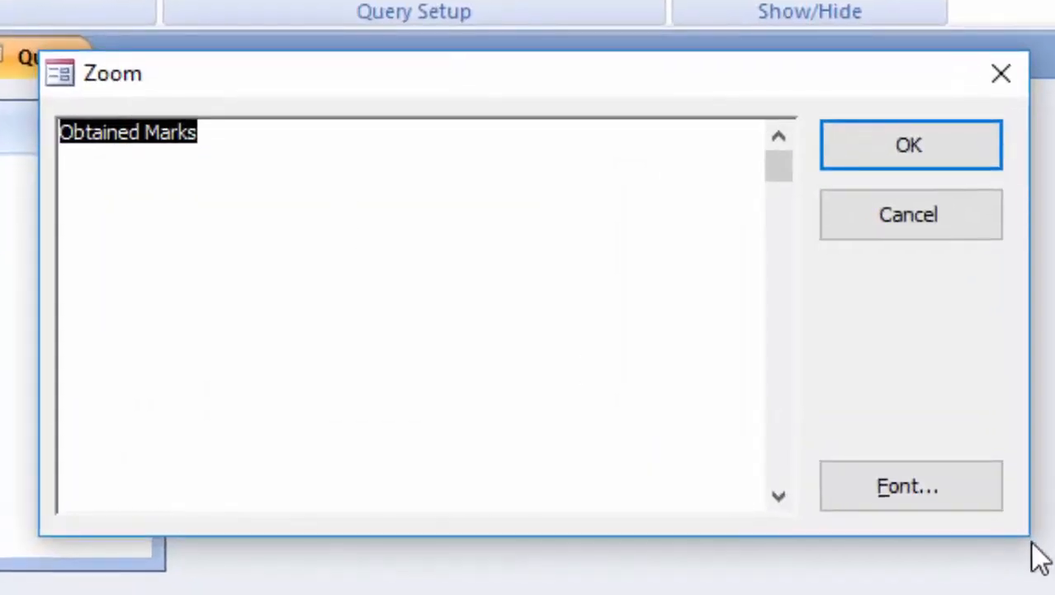
{"action": "left_click", "coordinate": [890, 484]}
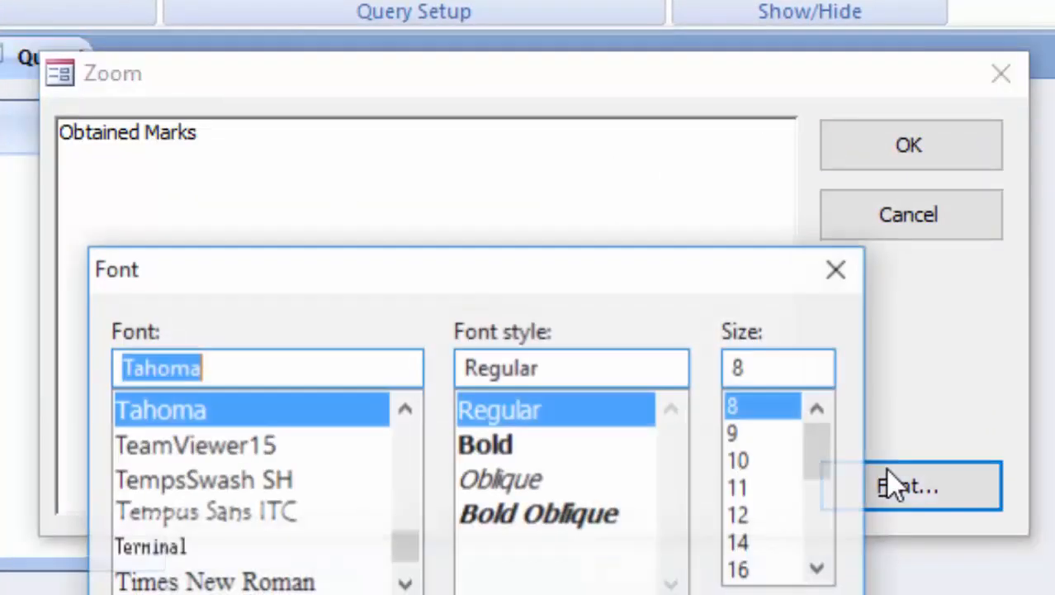
{"action": "left_click", "coordinate": [739, 541]}
{"action": "key", "text": "Return"}
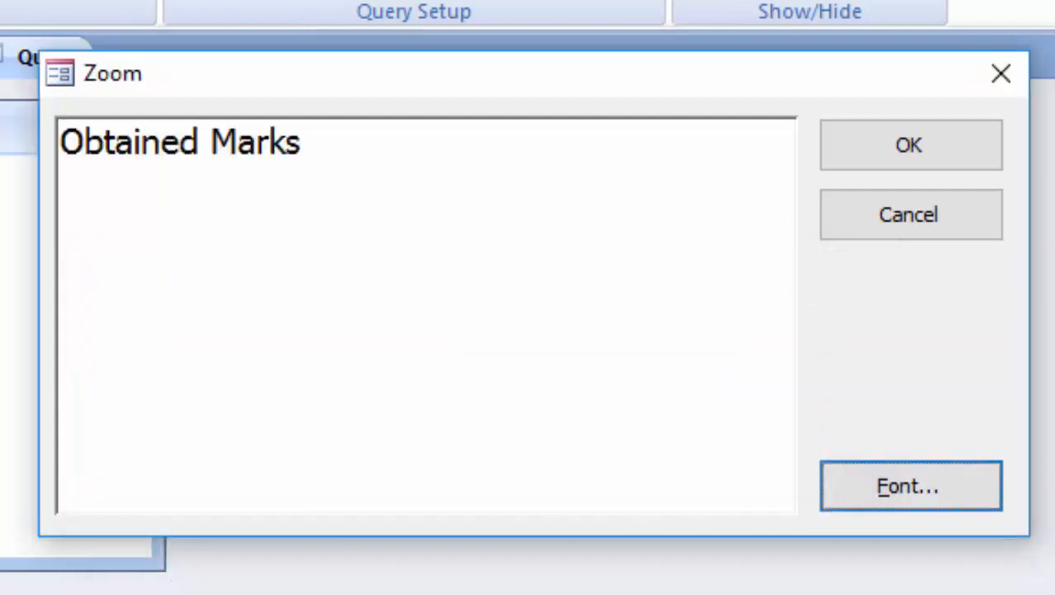
Complete the expression Obtained Marks:[Computer]+[Math]+[Science].
{"action": "left_click", "coordinate": [356, 154]}
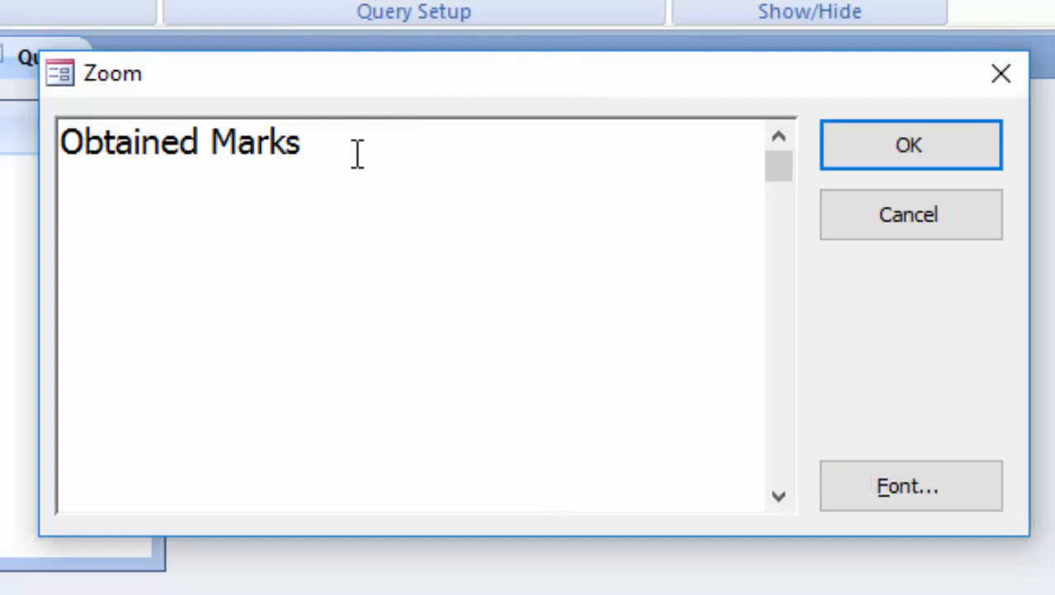
{"action": "type", "text": ":"}
{"action": "type", "text": "["}
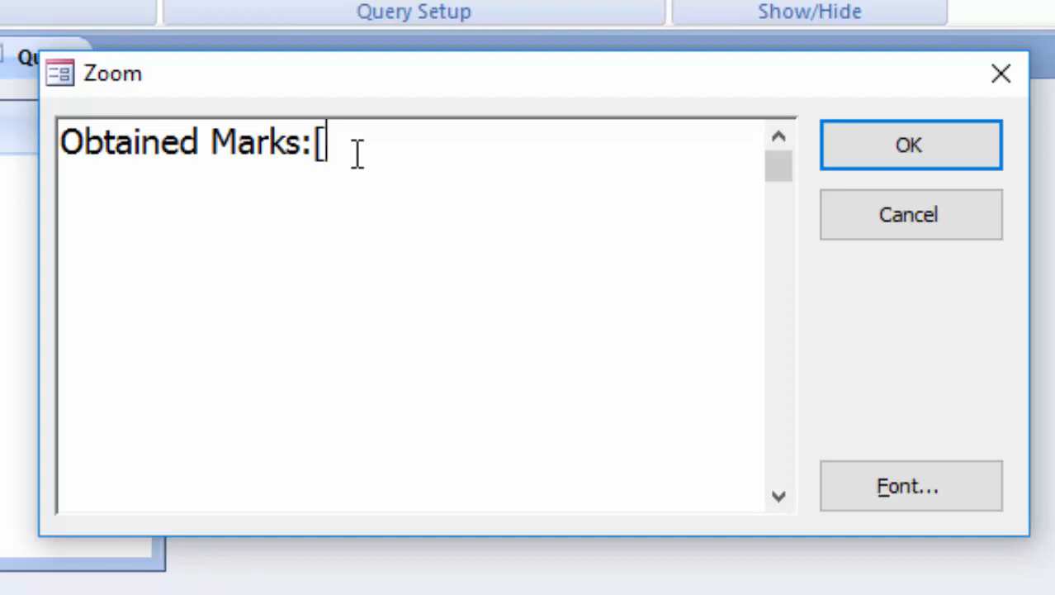
{"action": "type", "text": "Compute"}
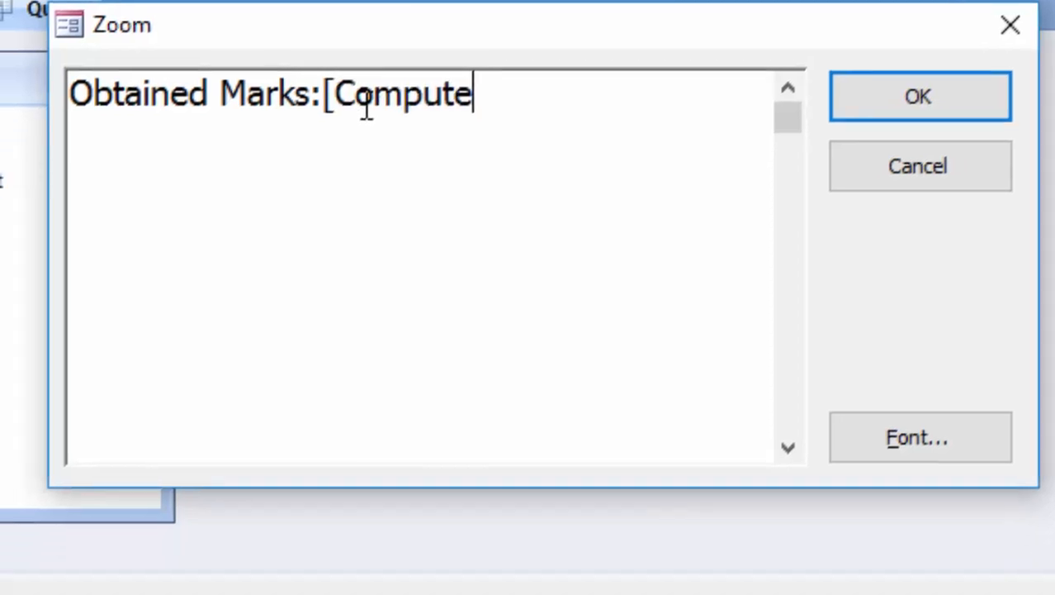
{"action": "type", "text": "r]"}
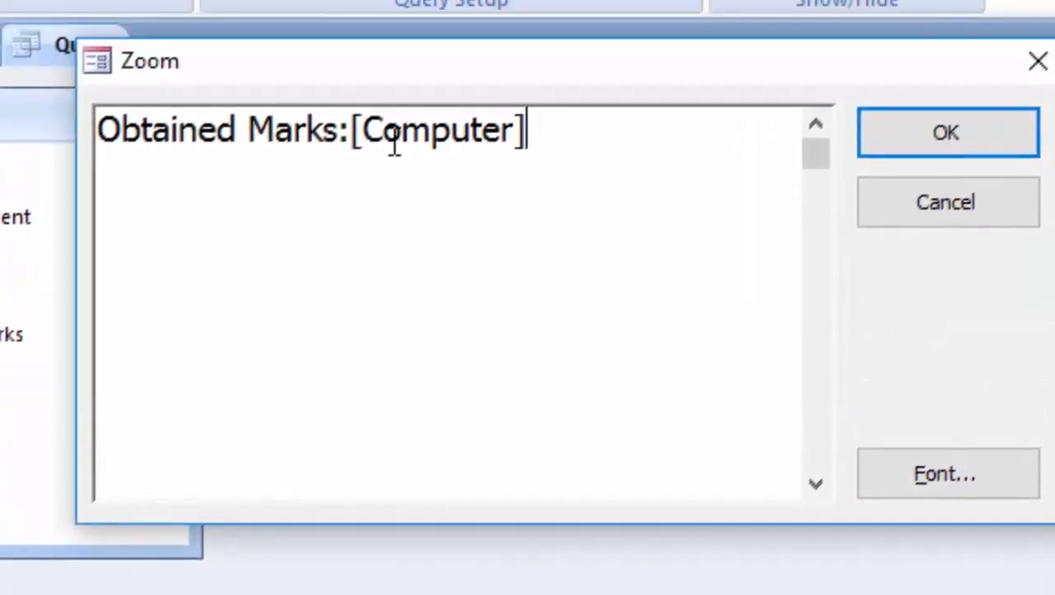
{"action": "type", "text": "+"}
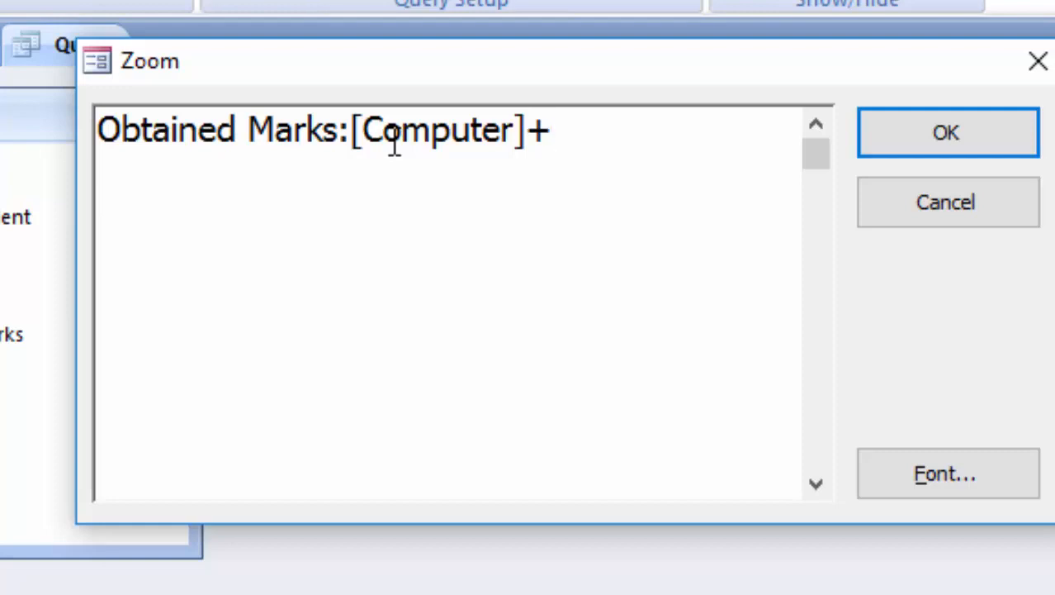
{"action": "type", "text": "[Math"}
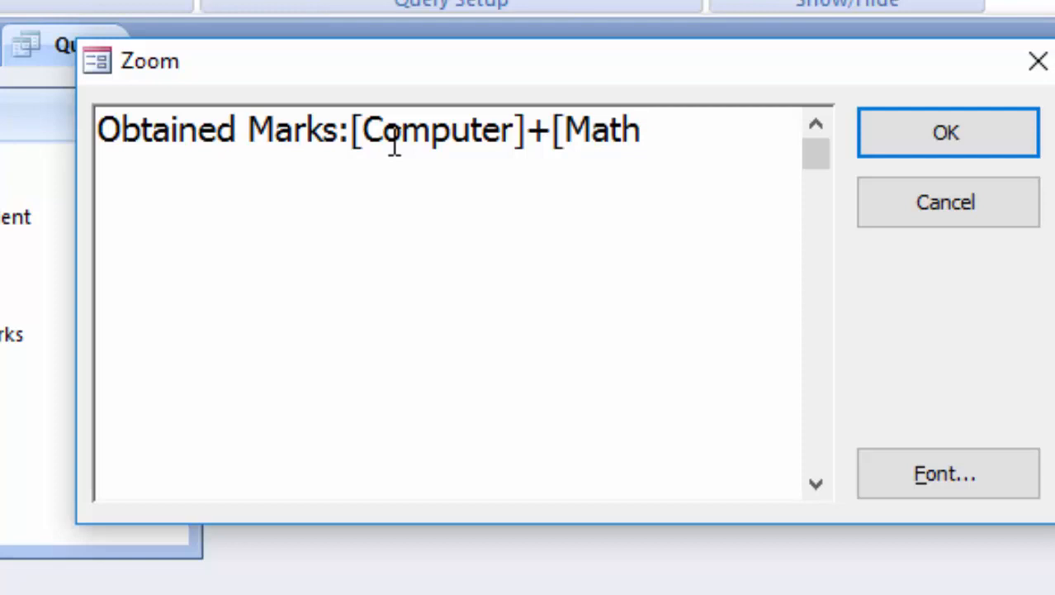
{"action": "type", "text": "]+["}
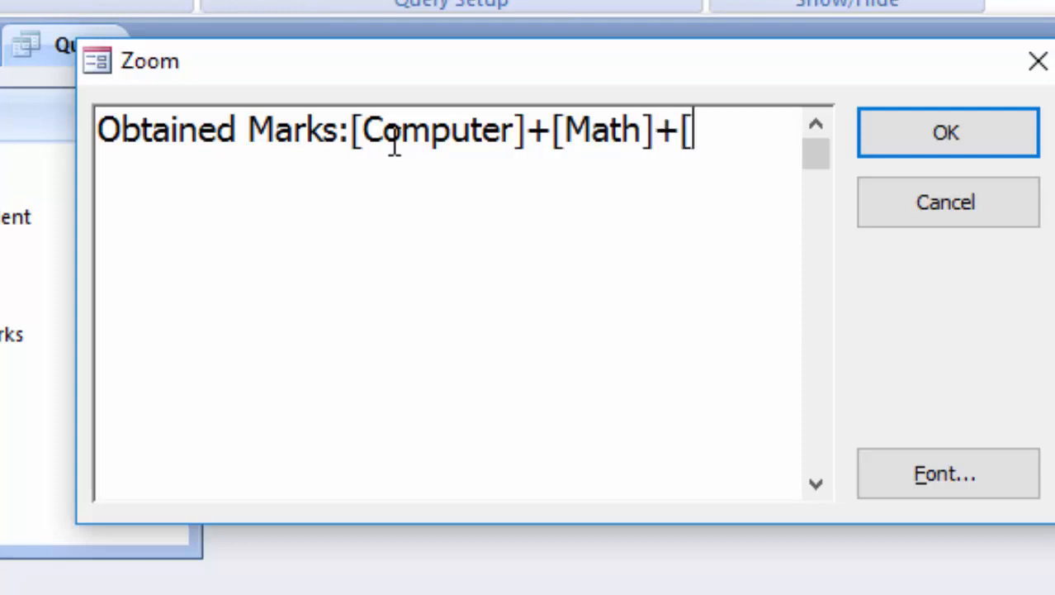
{"action": "type", "text": "Scie"}
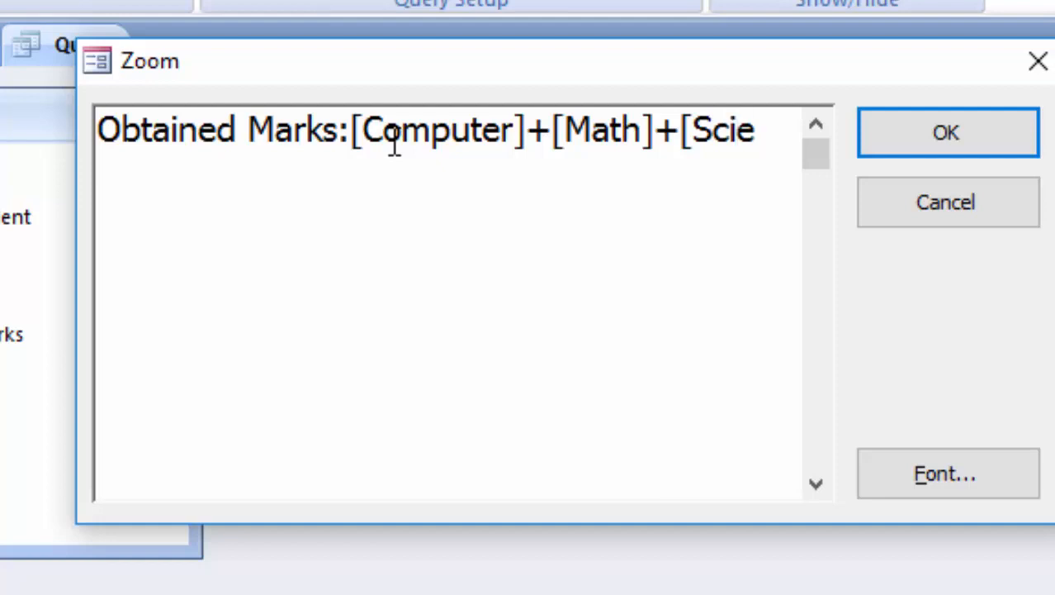
{"action": "type", "text": "nce]"}
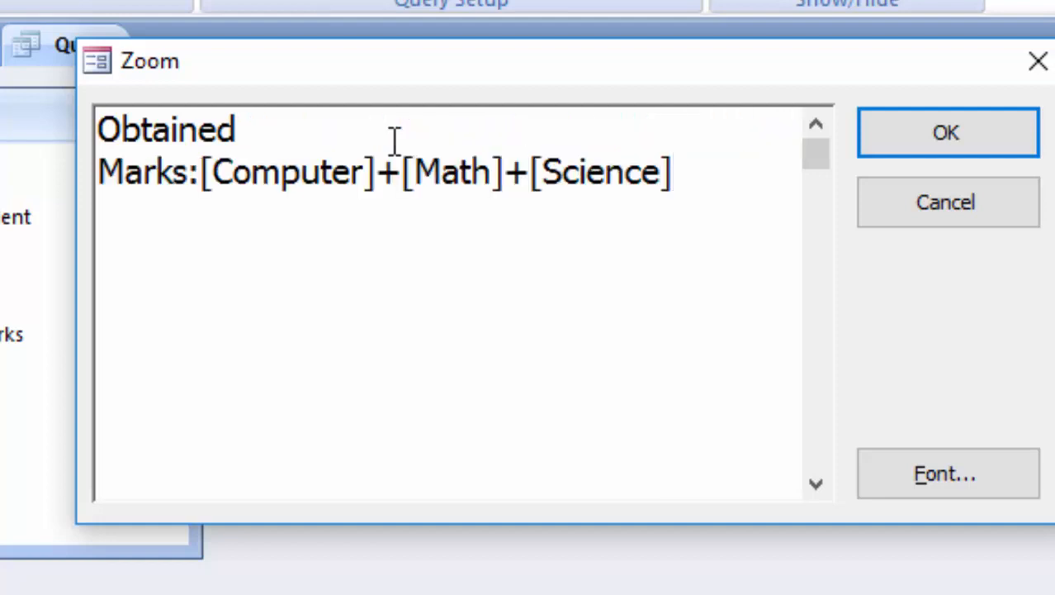
Confirm the Obtained Marks expression and run Query1 to show its datasheet.
{"action": "left_click", "coordinate": [926, 144]}
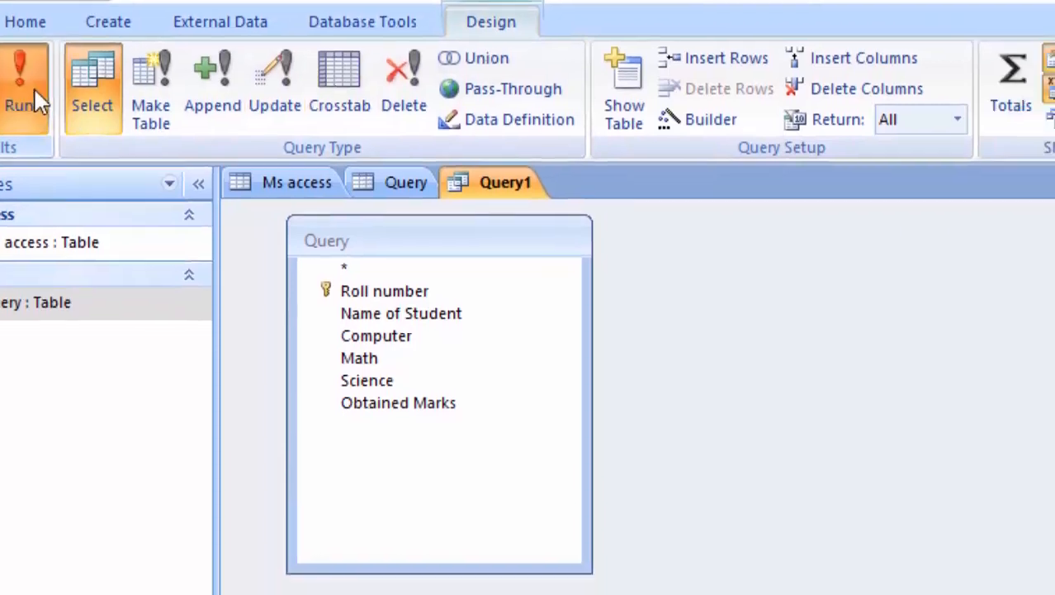
{"action": "left_click", "coordinate": [33, 97]}
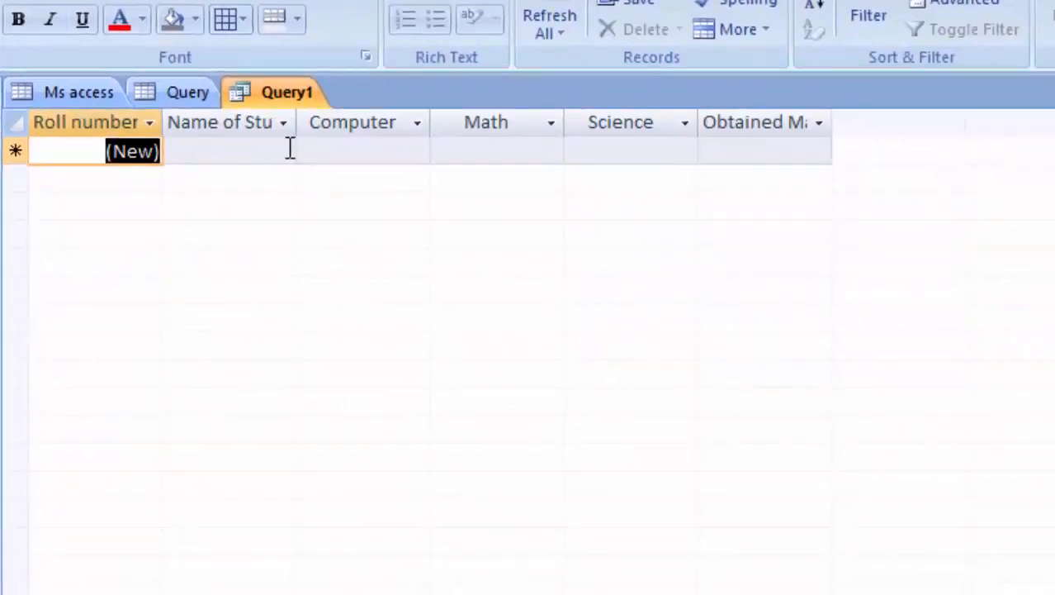
Autofit the Name of Student column and enter Ram as the new record's name.
{"action": "double_click", "coordinate": [296, 112]}
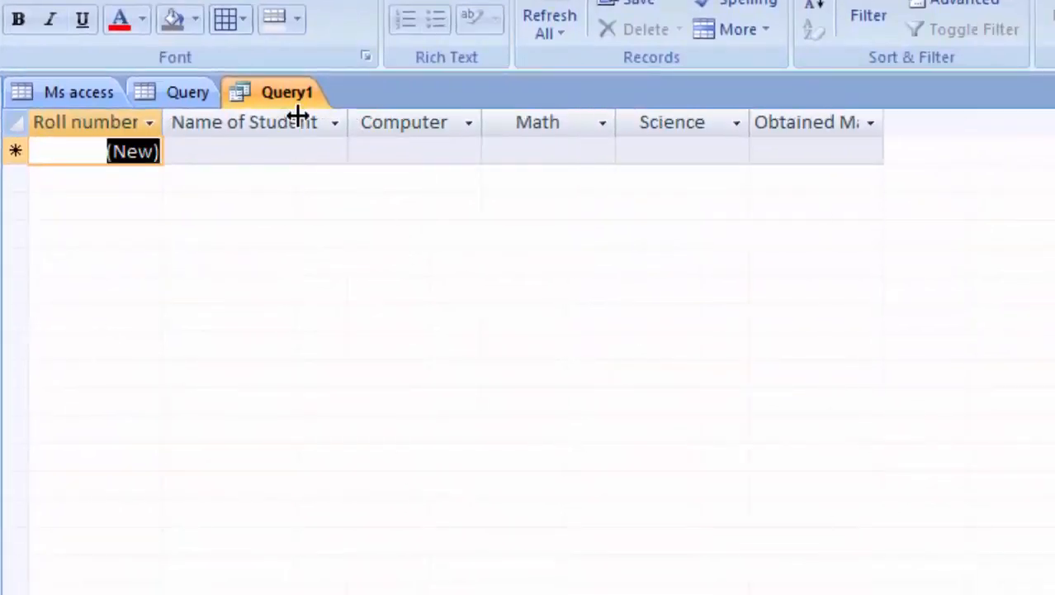
{"action": "left_click", "coordinate": [244, 152]}
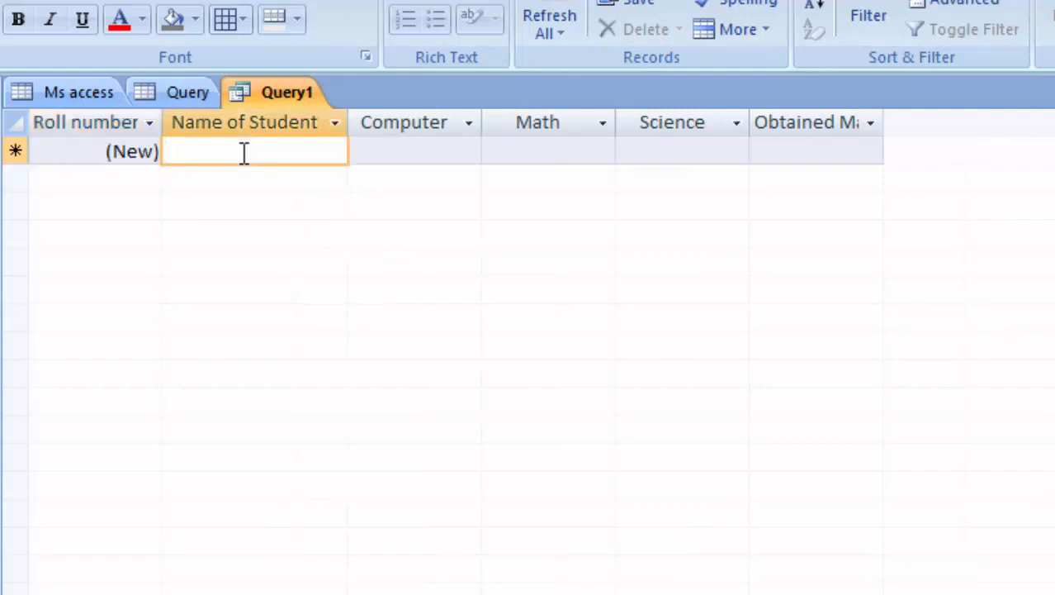
{"action": "type", "text": "Ram"}
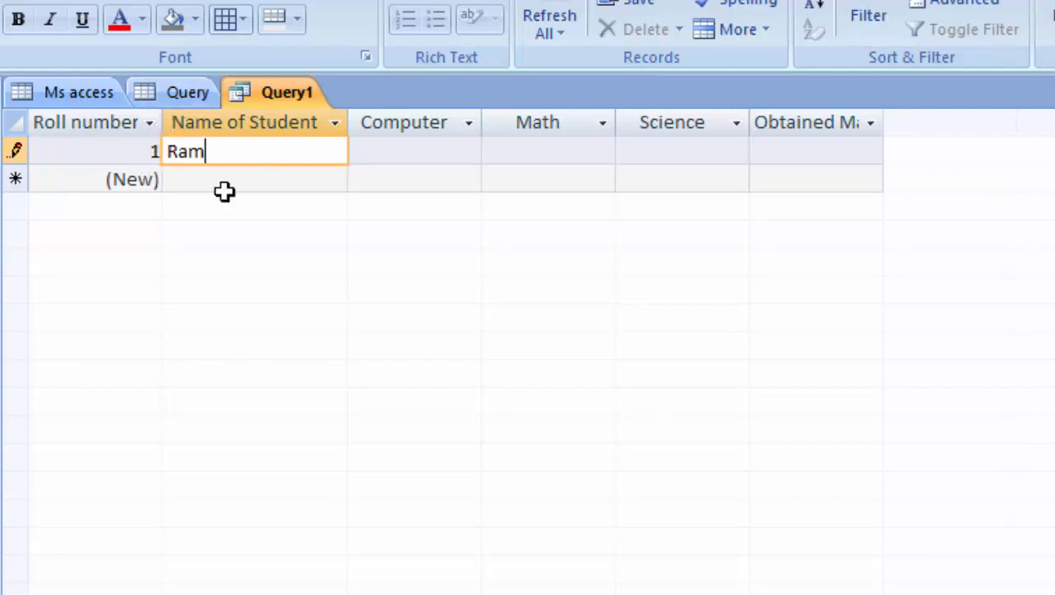
{"action": "key", "text": "BackSpace"}
{"action": "key", "text": "BackSpace"}
{"action": "key", "text": "BackSpace"}
{"action": "left_click", "coordinate": [79, 155]}
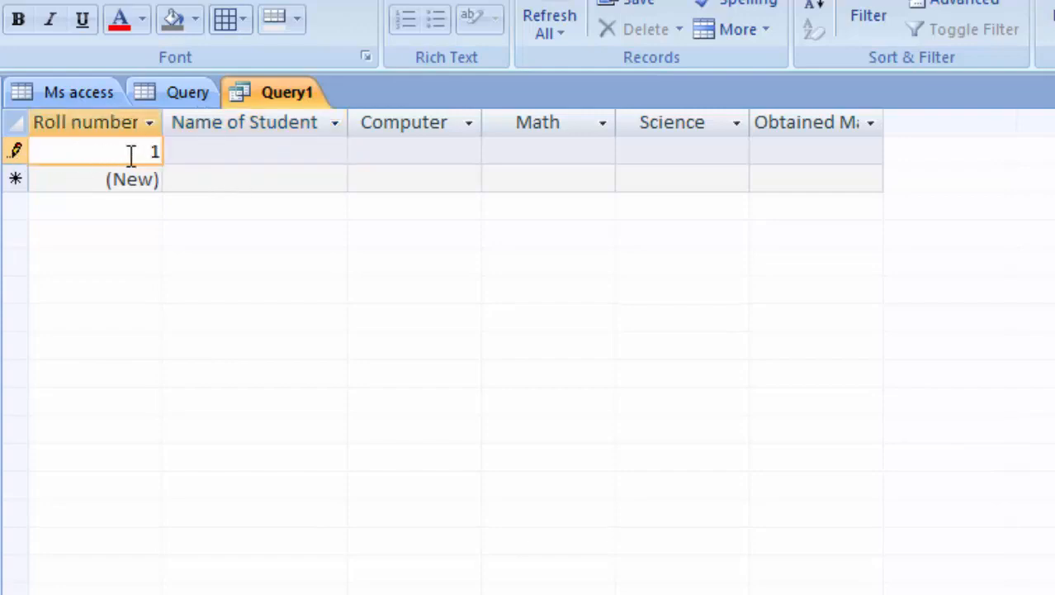
{"action": "left_click", "coordinate": [189, 154]}
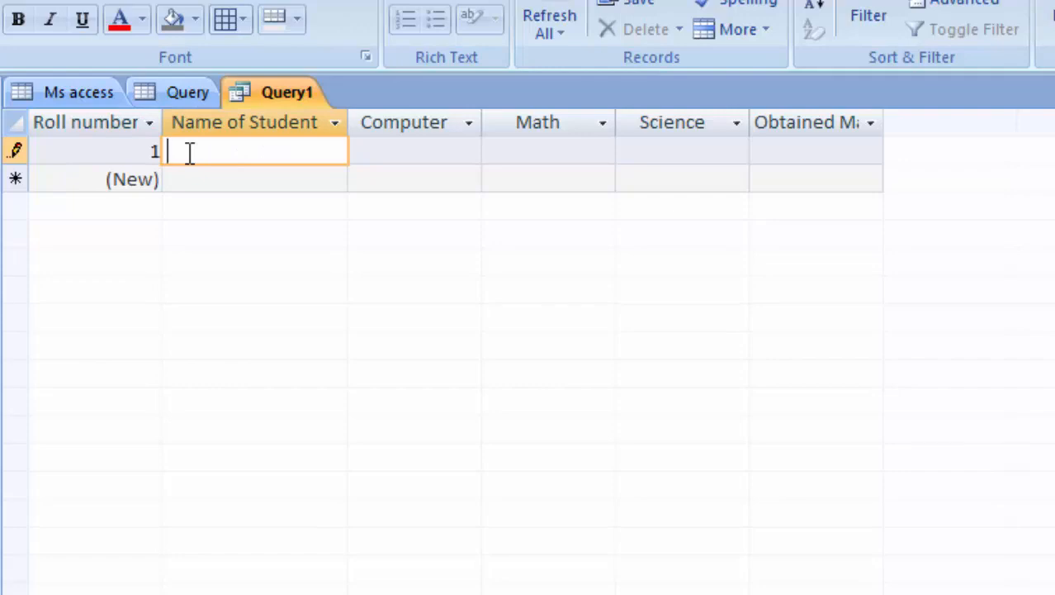
{"action": "type", "text": "Ram"}
Enter Ram's marks: Computer 50, Math 80 and Science 66, totalling 196.
{"action": "key", "text": "Tab"}
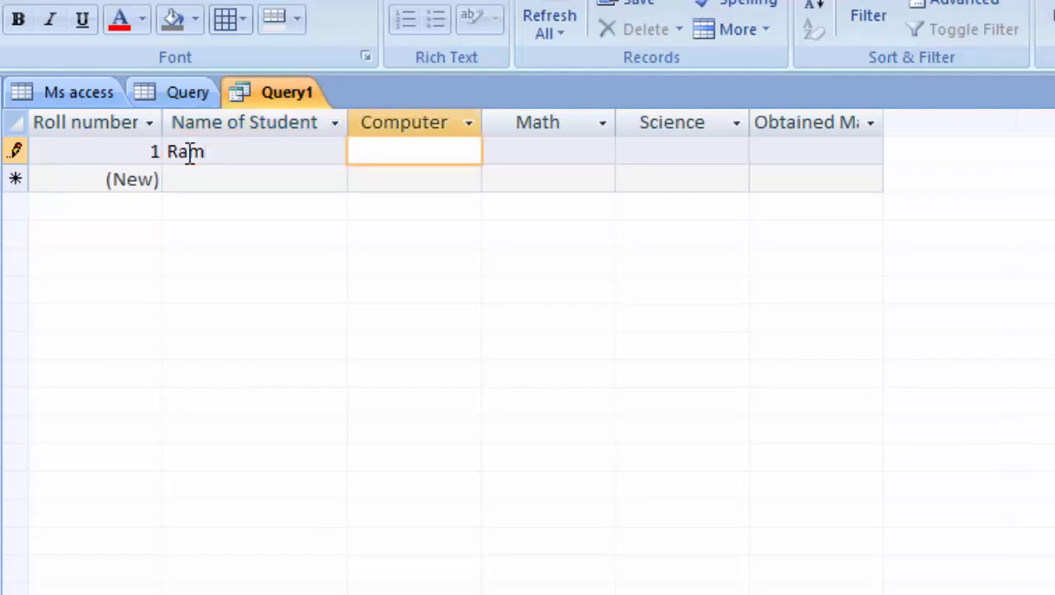
{"action": "type", "text": "50"}
{"action": "key", "text": "Tab"}
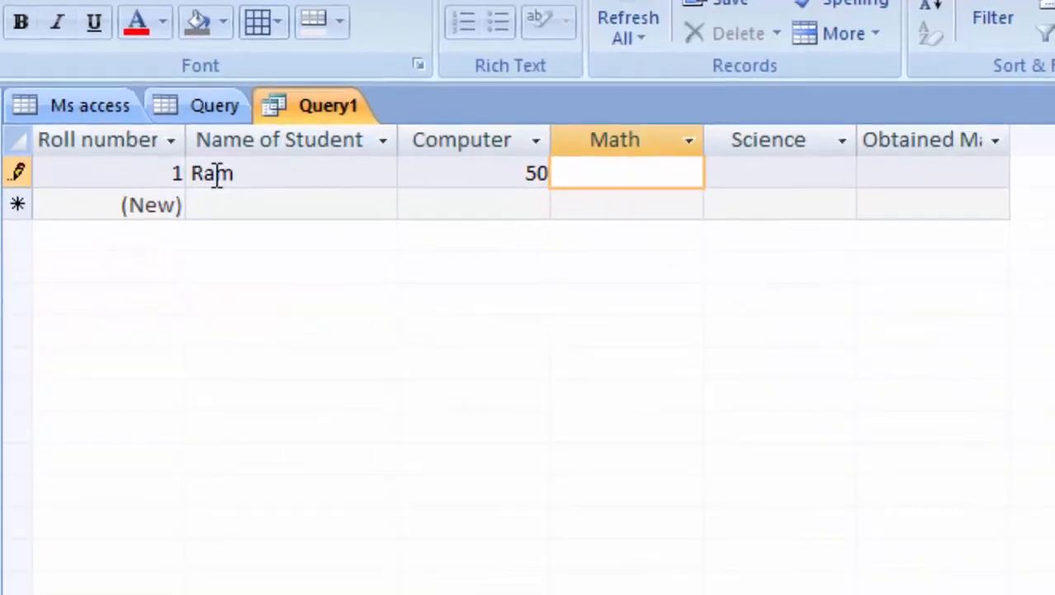
{"action": "type", "text": "80"}
{"action": "key", "text": "Tab"}
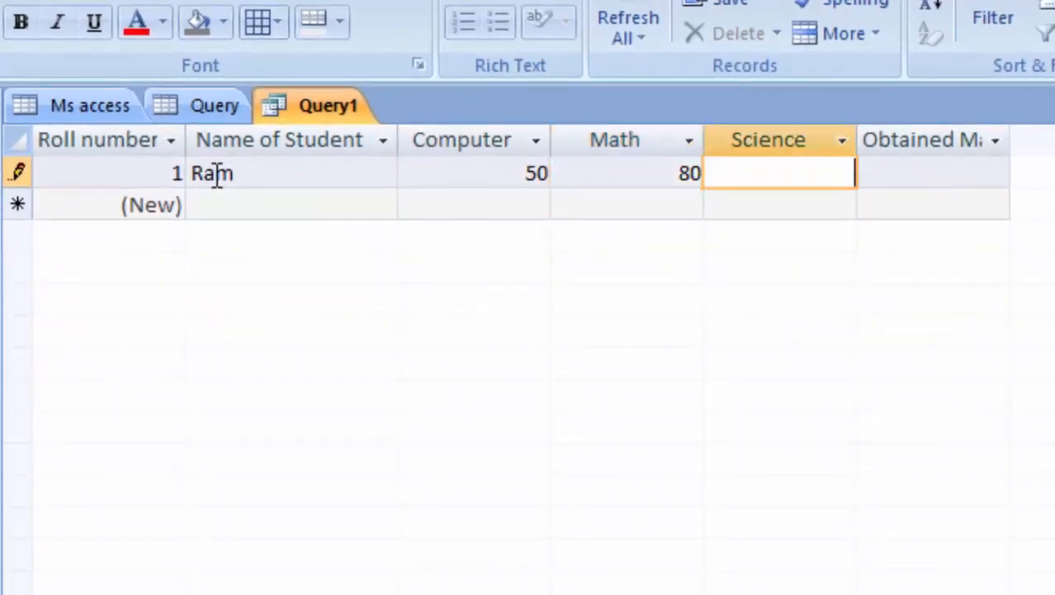
{"action": "type", "text": "66"}
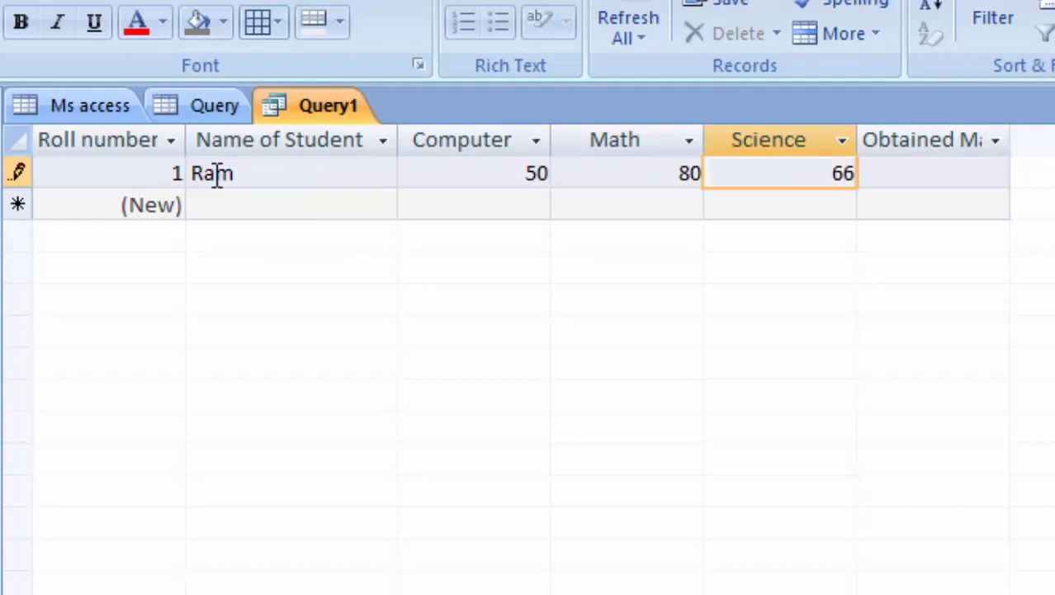
{"action": "key", "text": "Tab"}
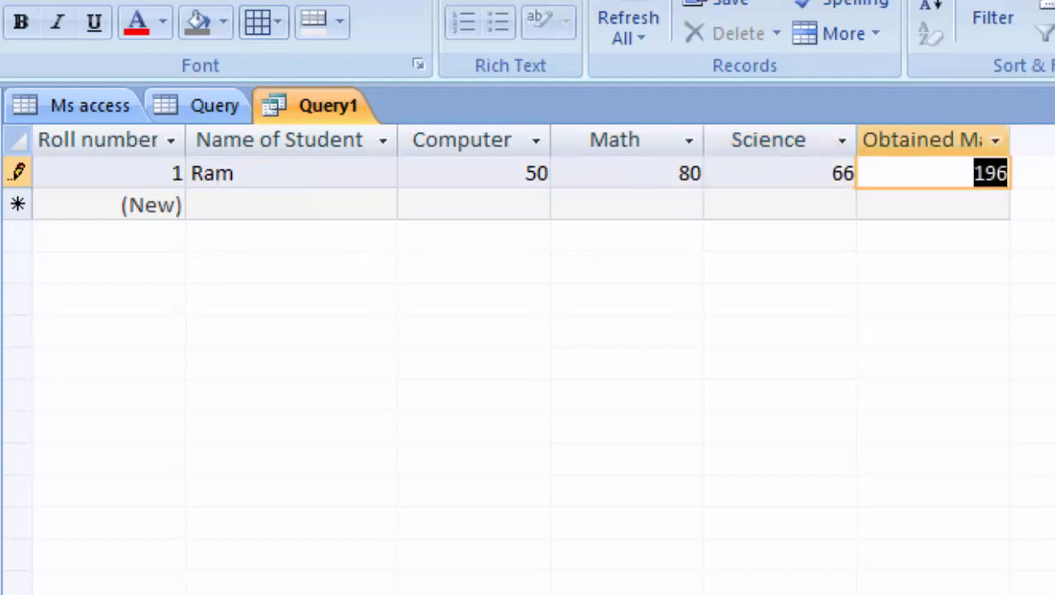
Widen the Obtained Marks column to show its heading and start a record named Tushar.
{"action": "left_click", "coordinate": [1001, 139]}
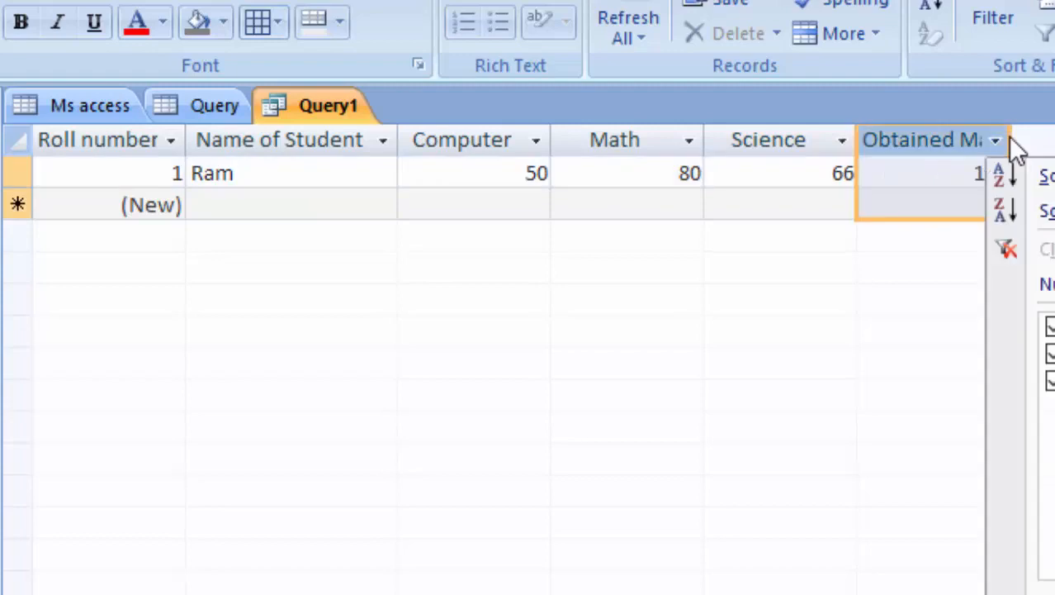
{"action": "key", "text": "Escape"}
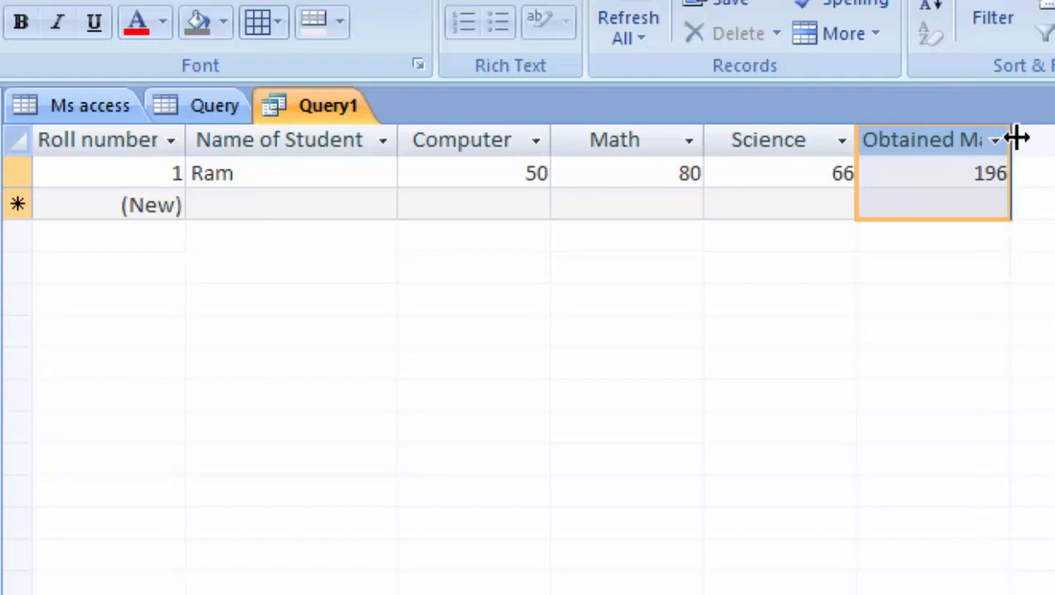
{"action": "left_click_drag", "start_coordinate": [1015, 139], "coordinate": [1054, 170]}
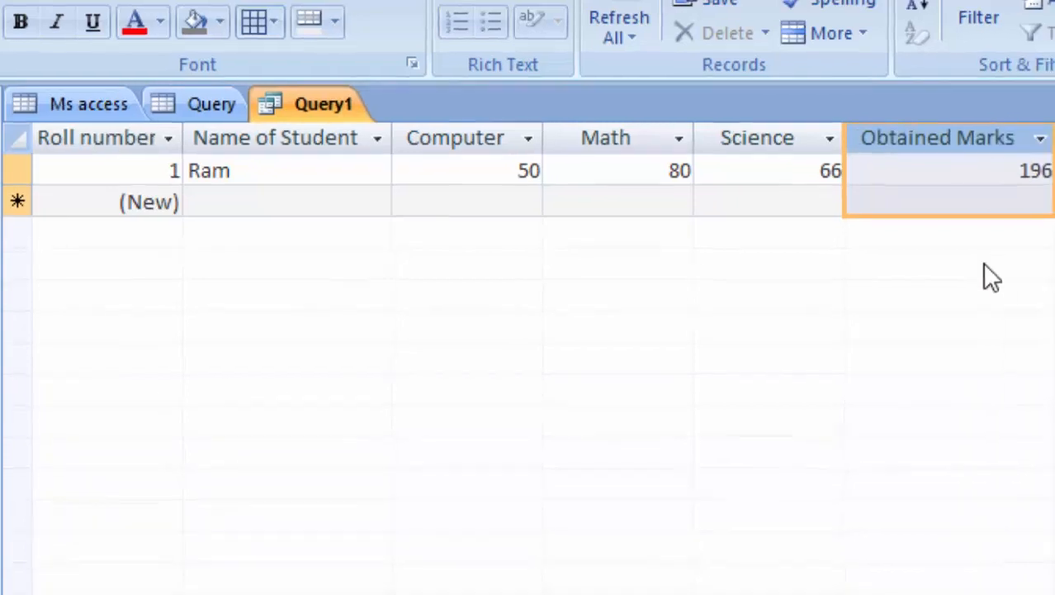
{"action": "left_click", "coordinate": [214, 195]}
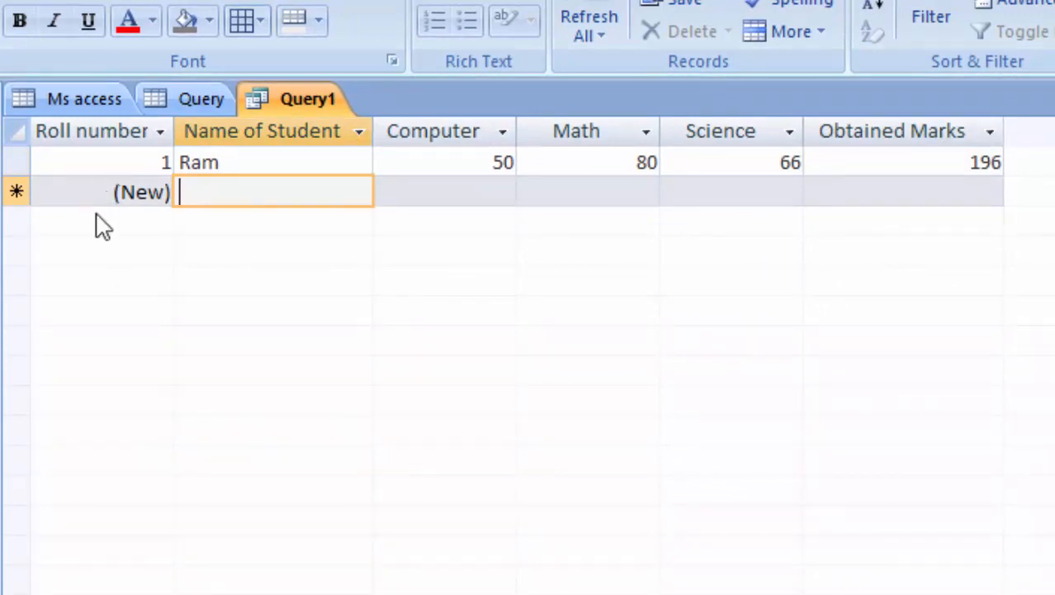
{"action": "type", "text": "Tush"}
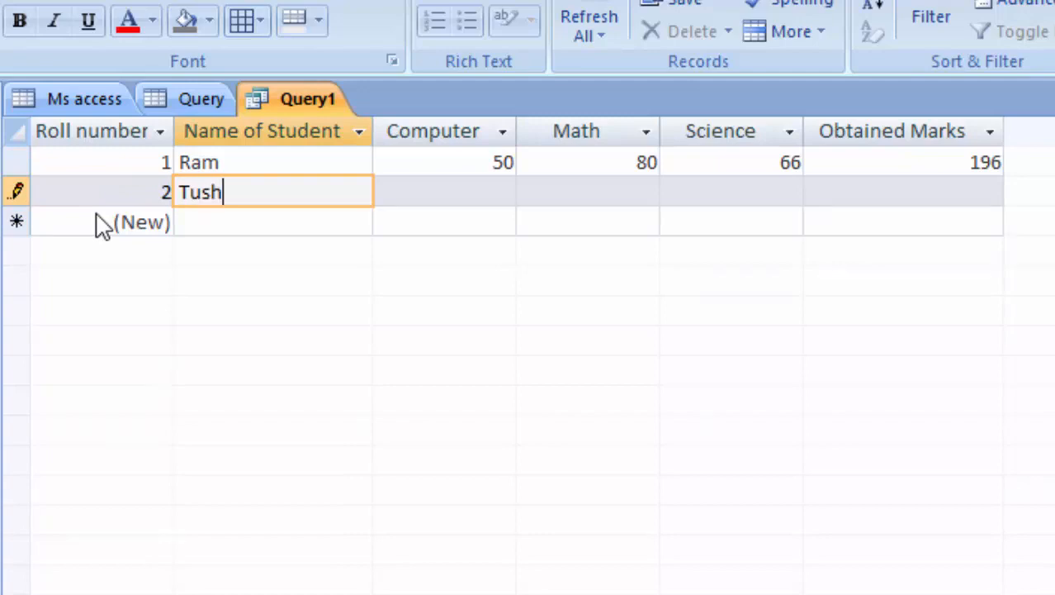
{"action": "type", "text": "ar"}
Enter Tushar's marks: Computer 66, Math 88 and Science 89, totalling 243.
{"action": "key", "text": "Tab"}
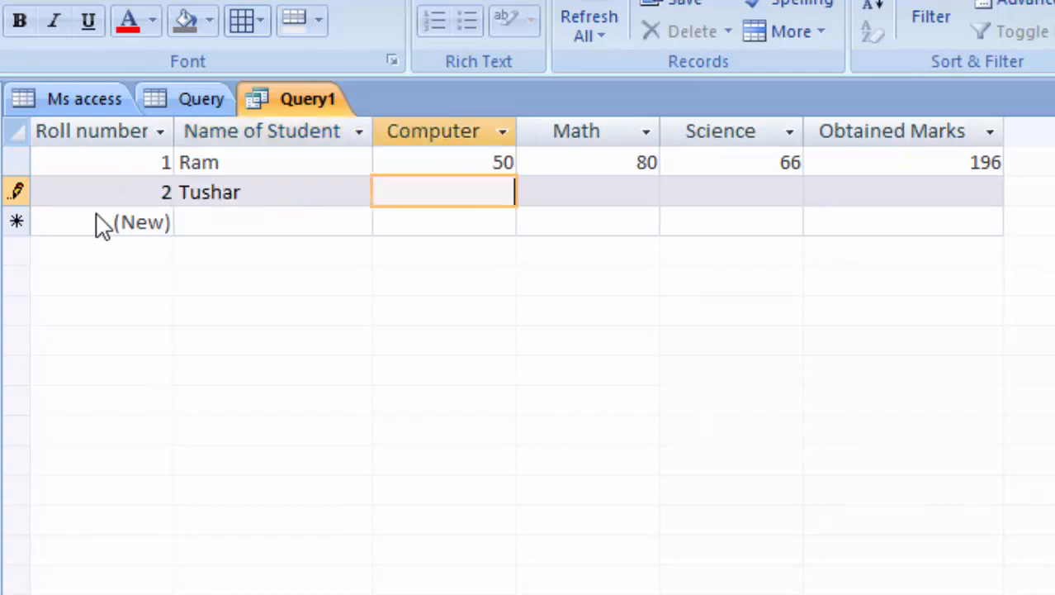
{"action": "type", "text": "66"}
{"action": "key", "text": "Tab"}
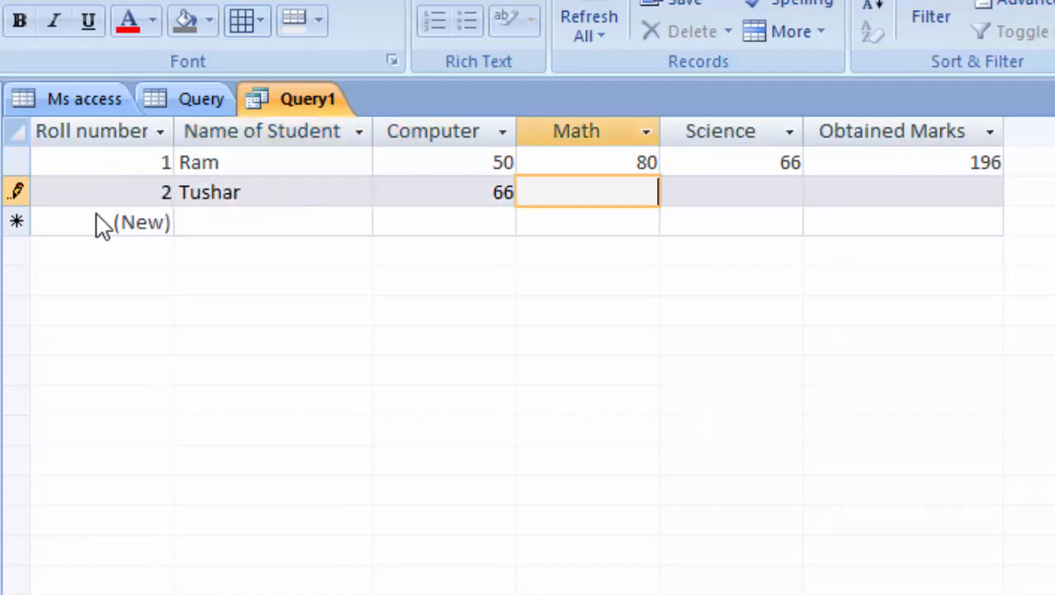
{"action": "type", "text": "88"}
{"action": "key", "text": "Tab"}
{"action": "type", "text": "89"}
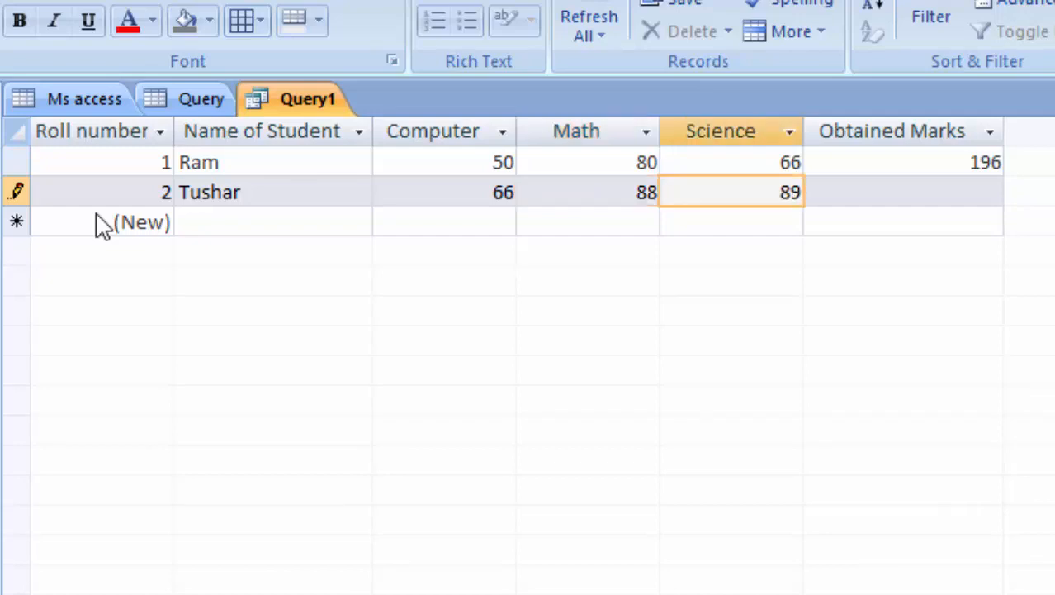
{"action": "key", "text": "Tab"}
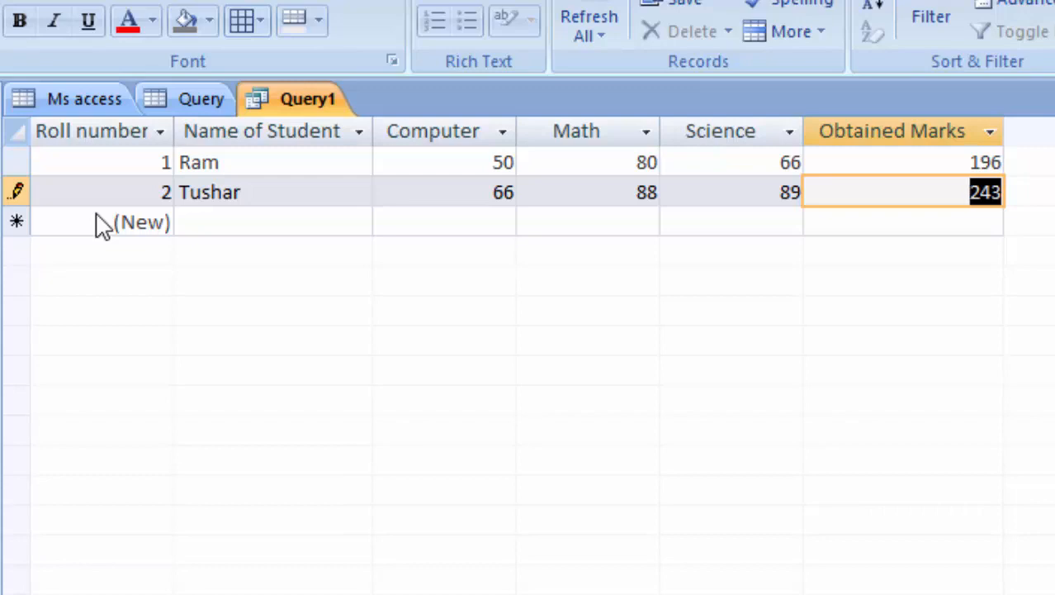
Make the datasheet text bold and purple instead of light green.
{"action": "left_click", "coordinate": [22, 25]}
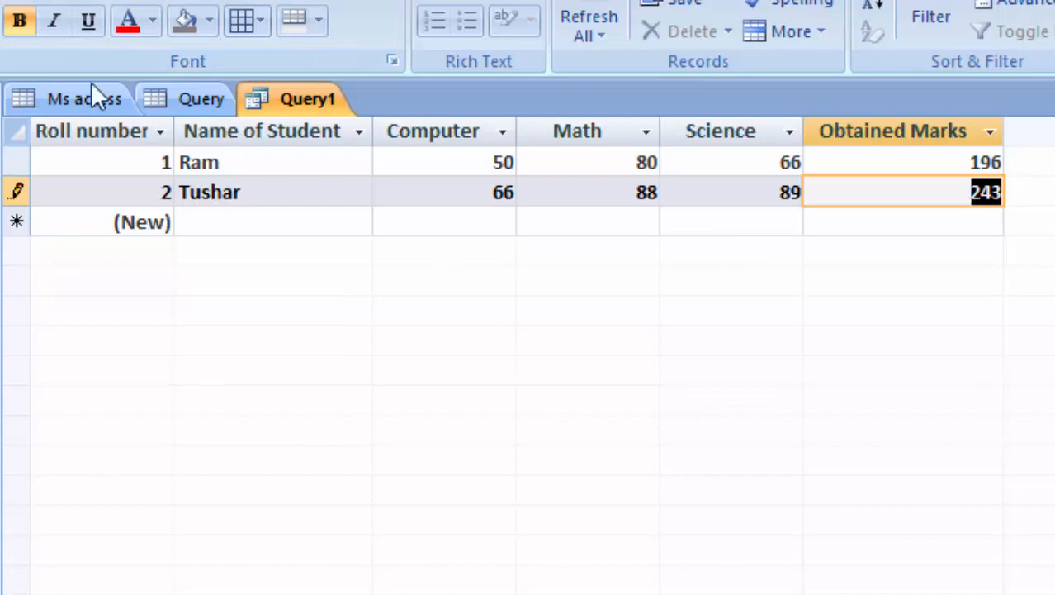
{"action": "left_click", "coordinate": [152, 20]}
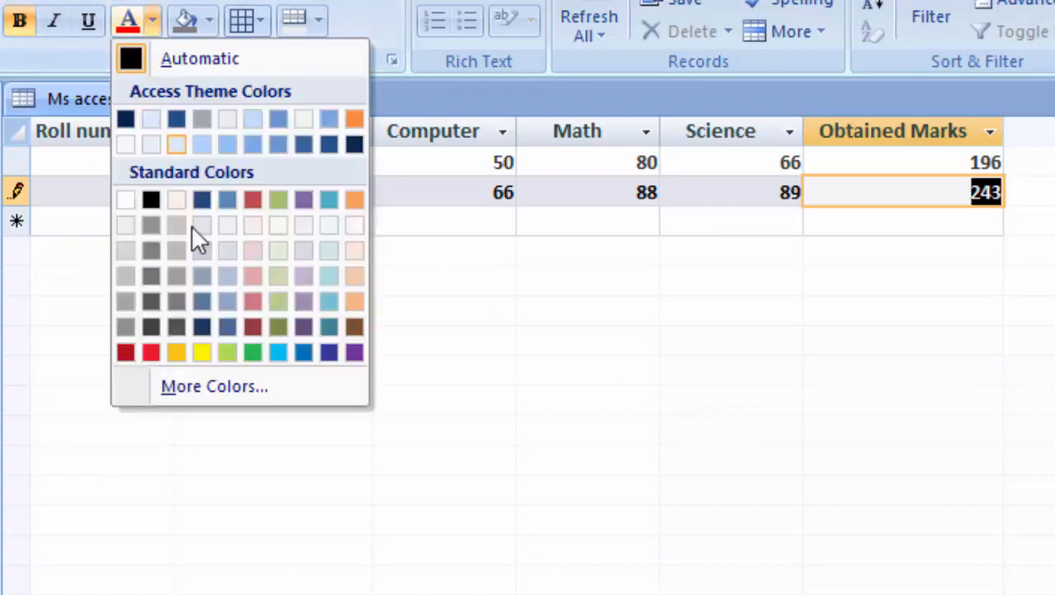
{"action": "left_click", "coordinate": [226, 353]}
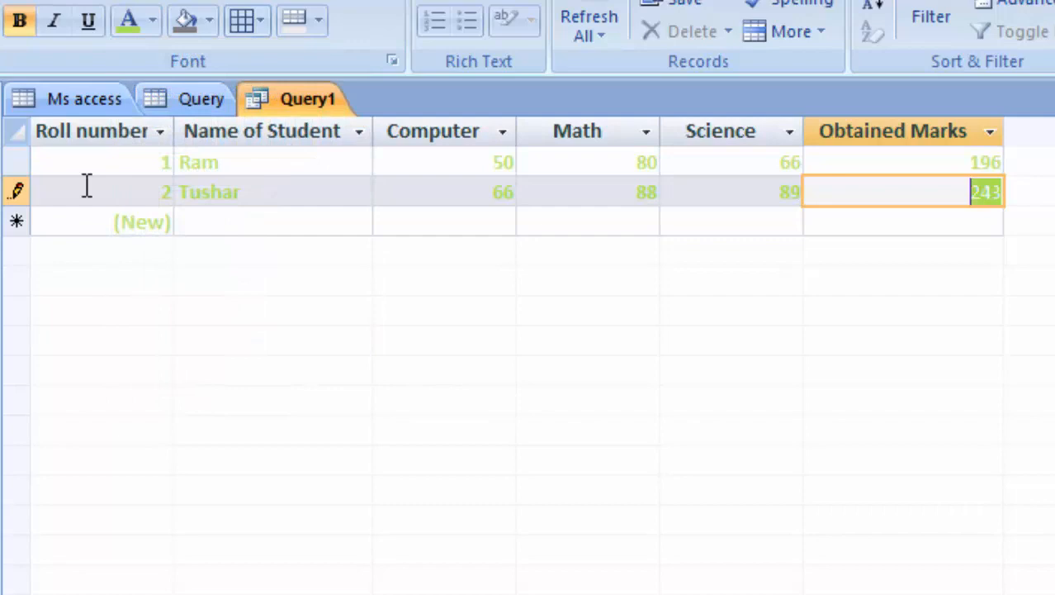
{"action": "left_click", "coordinate": [152, 21]}
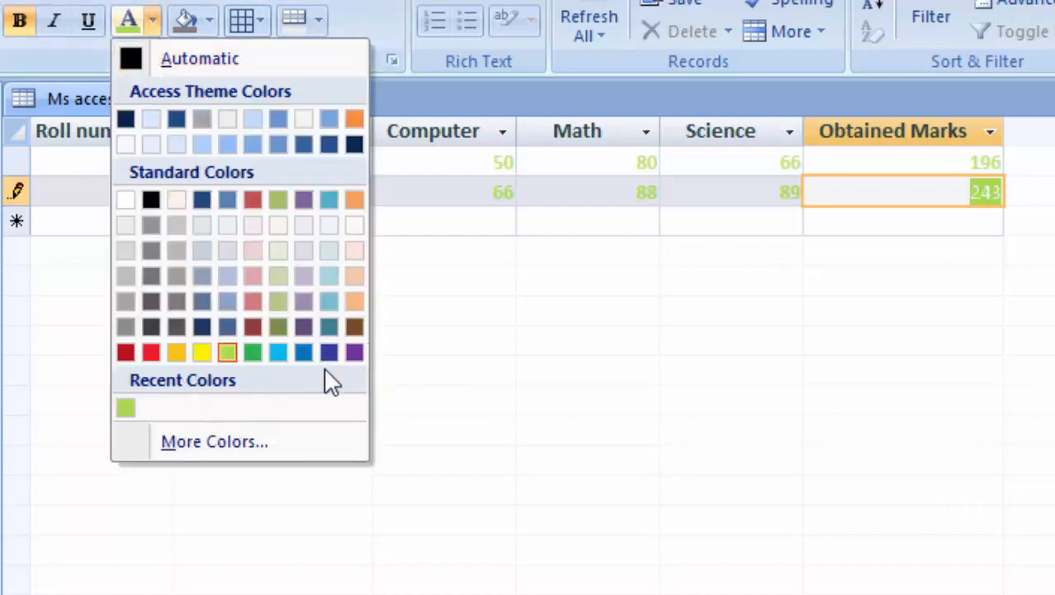
{"action": "left_click", "coordinate": [355, 354]}
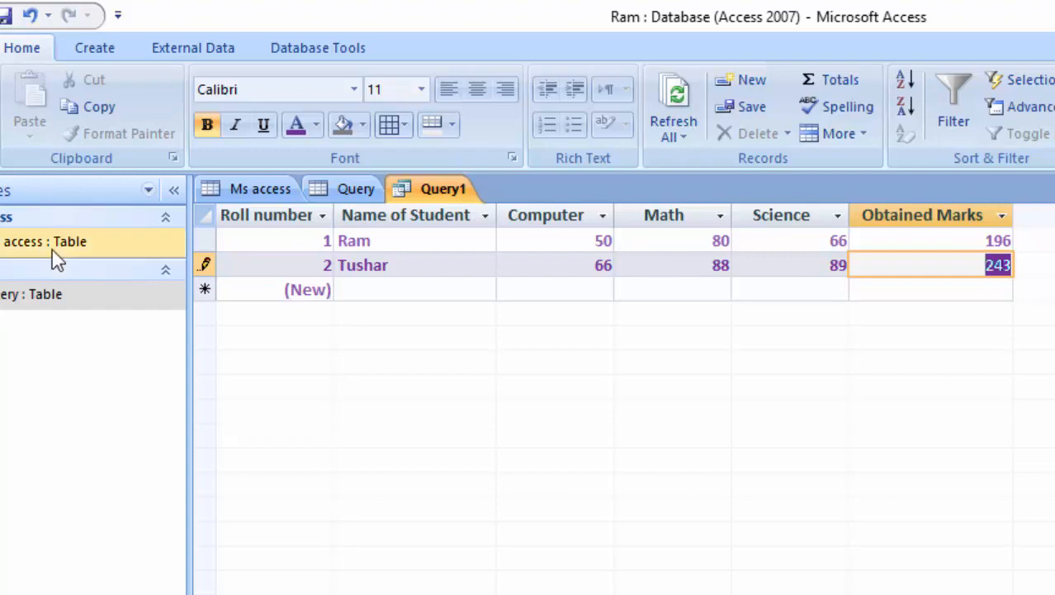
{"action": "left_click", "coordinate": [94, 49]}
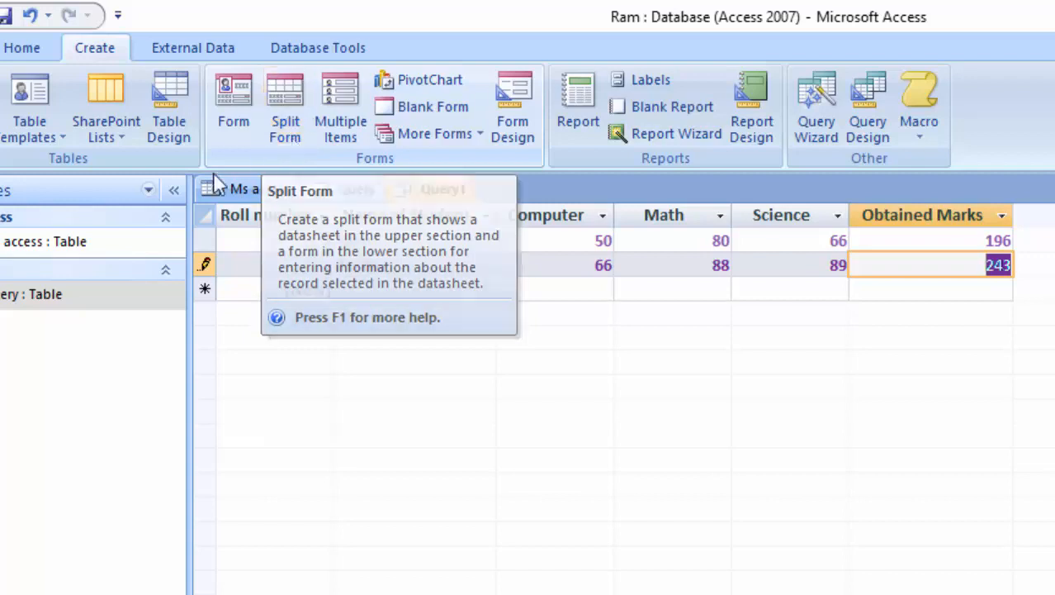
Launch the Form Wizard from More Forms, saving Query1 under its default name.
{"action": "double_click", "coordinate": [23, 248]}
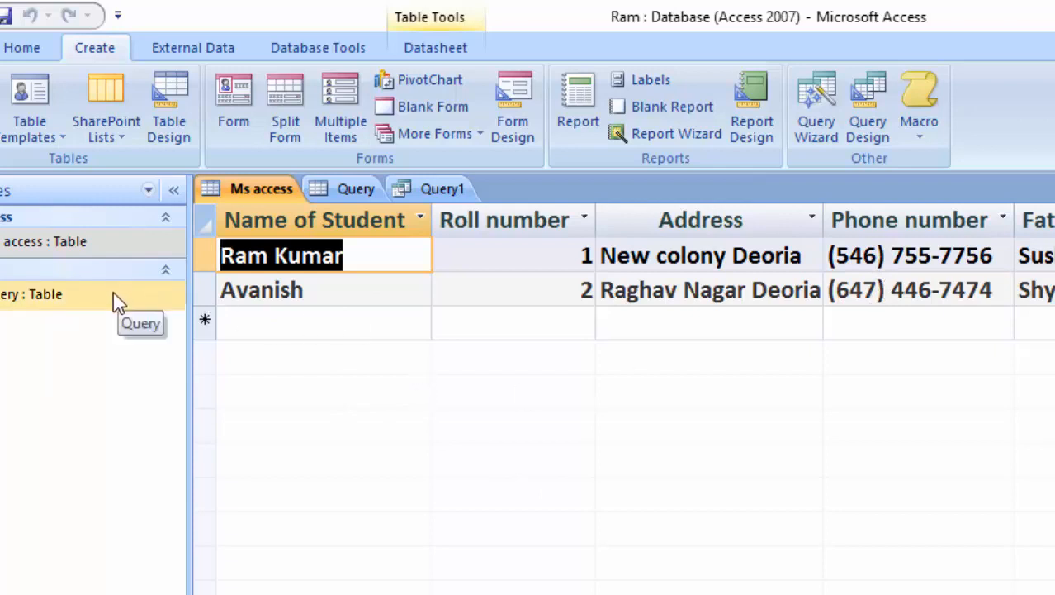
{"action": "left_click", "coordinate": [430, 192]}
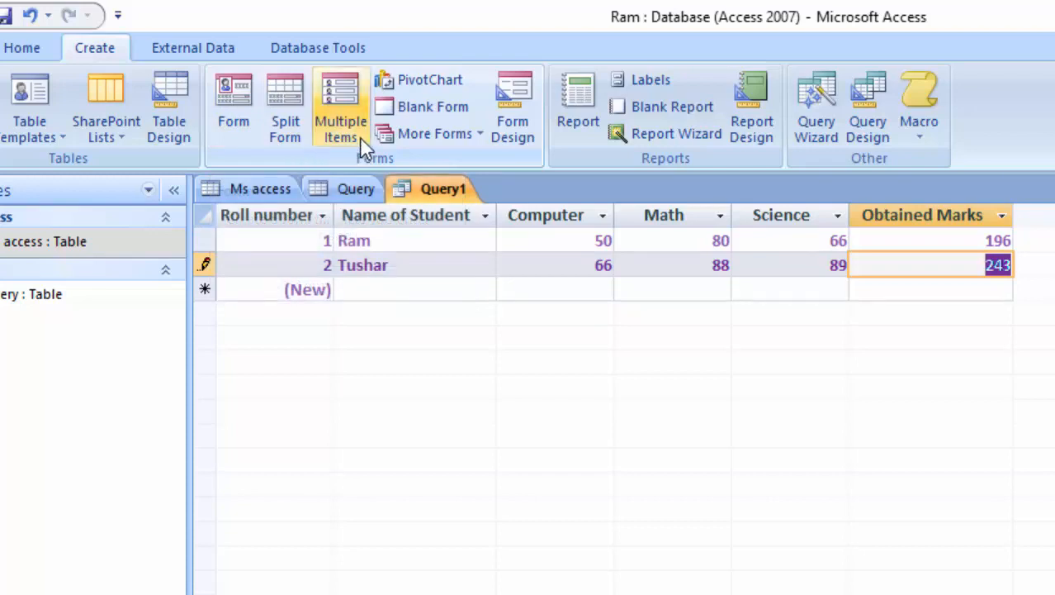
{"action": "left_click", "coordinate": [458, 142]}
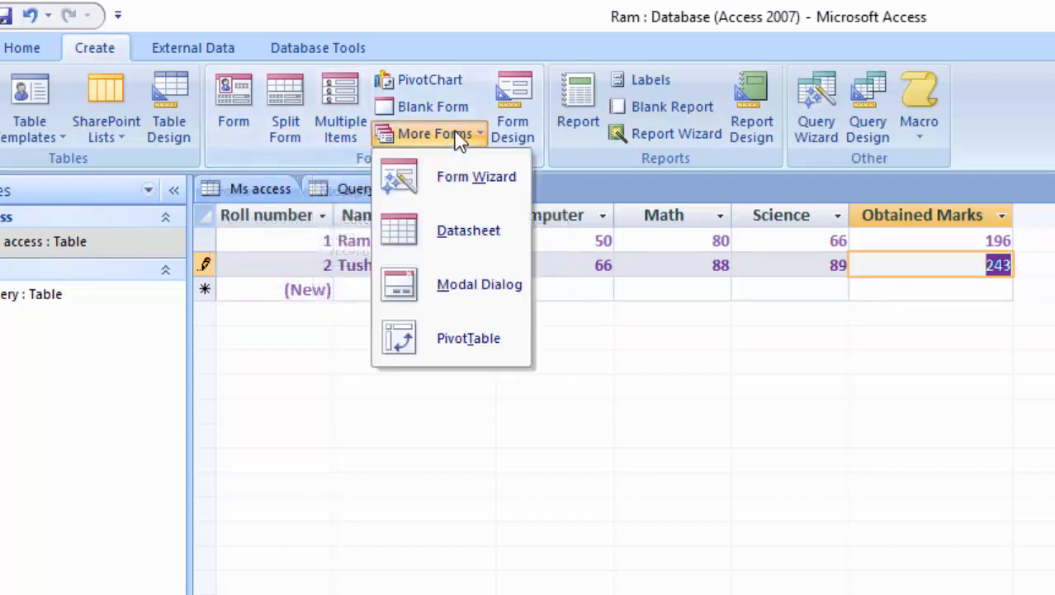
{"action": "left_click", "coordinate": [431, 192]}
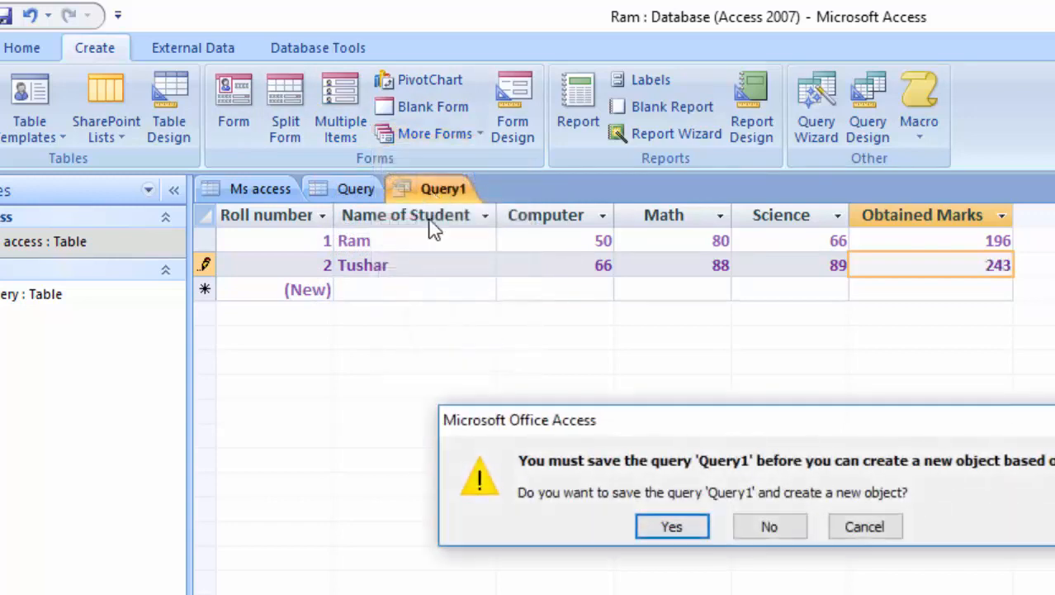
{"action": "left_click", "coordinate": [670, 528]}
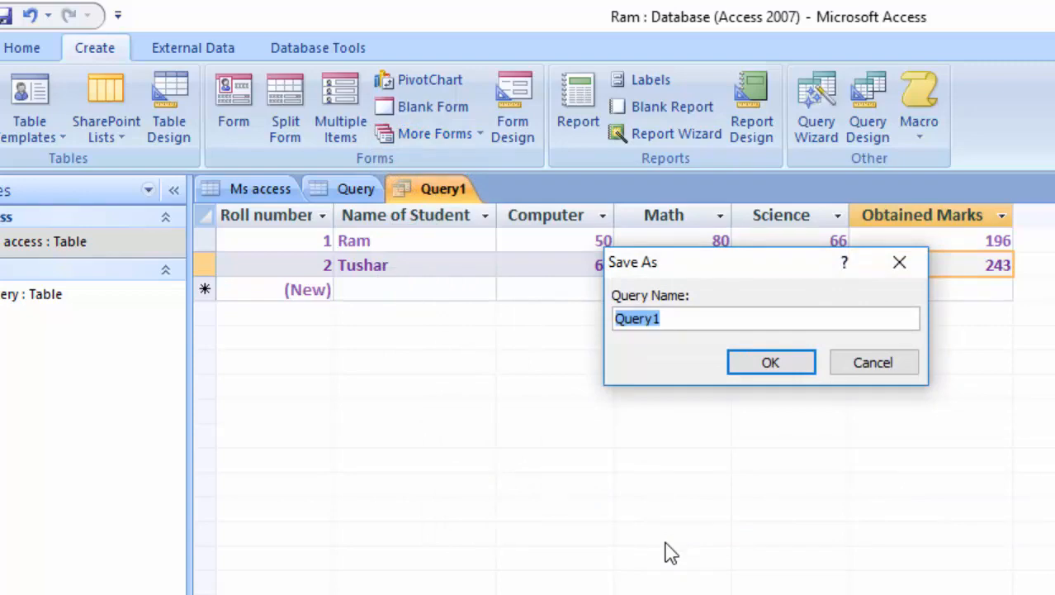
{"action": "key", "text": "Return"}
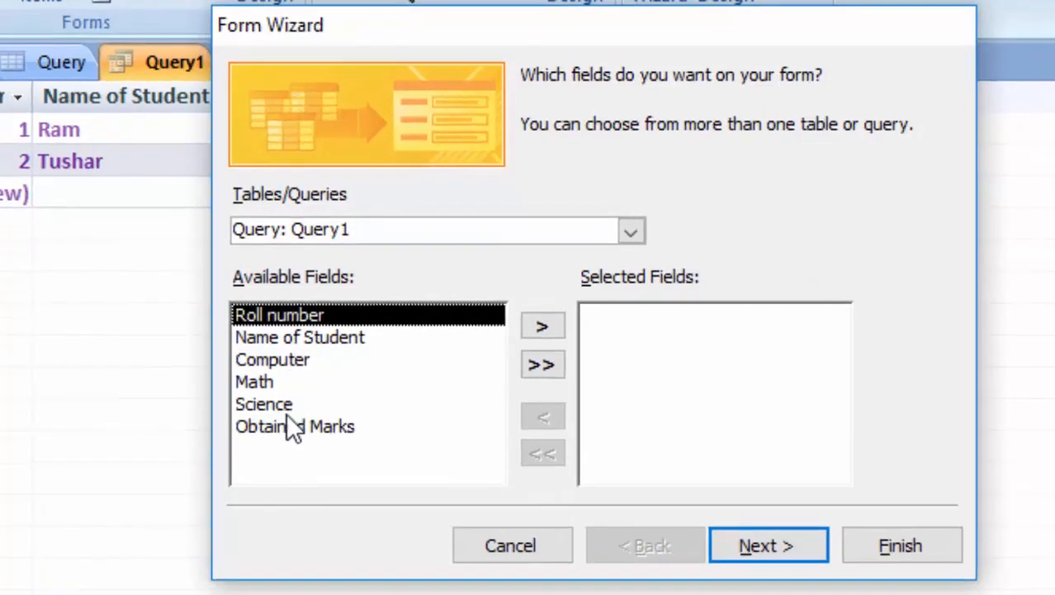
Move all six Query1 fields into Selected Fields and advance to the layout step.
{"action": "left_click", "coordinate": [538, 326]}
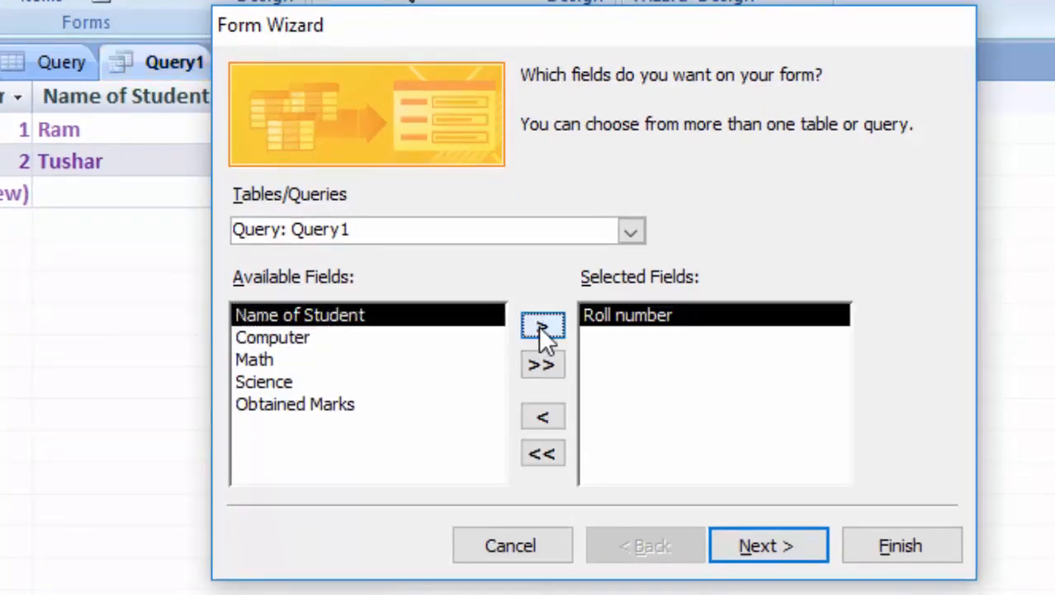
{"action": "left_click", "coordinate": [542, 331]}
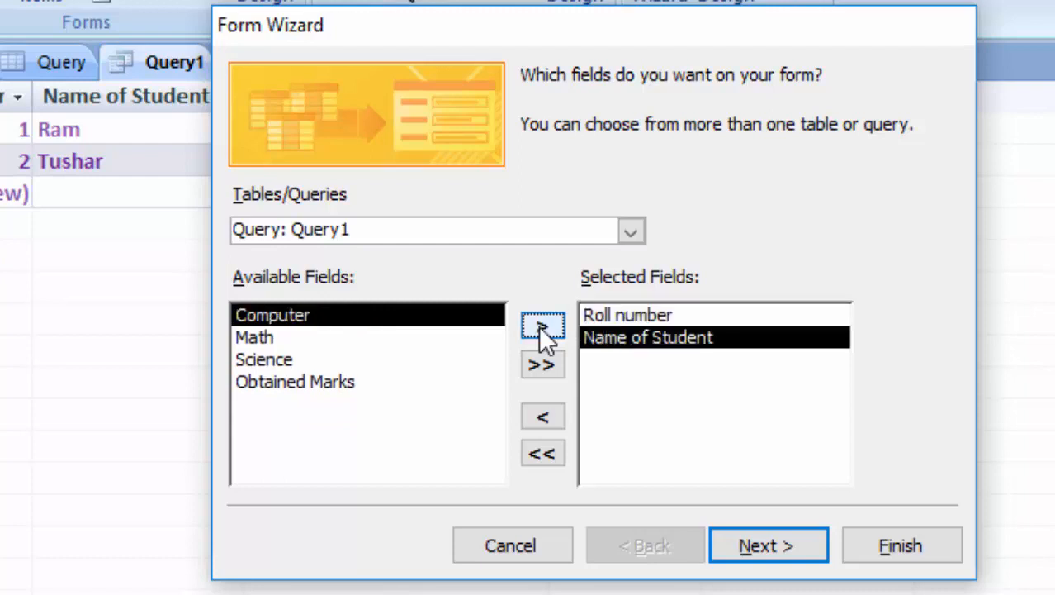
{"action": "left_click", "coordinate": [535, 454]}
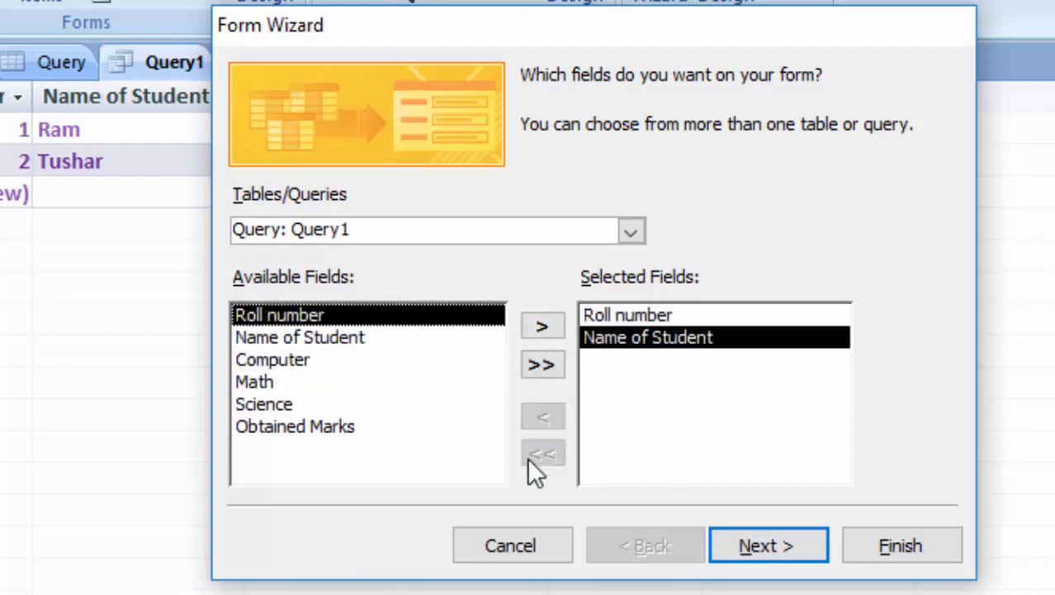
{"action": "left_click", "coordinate": [541, 367]}
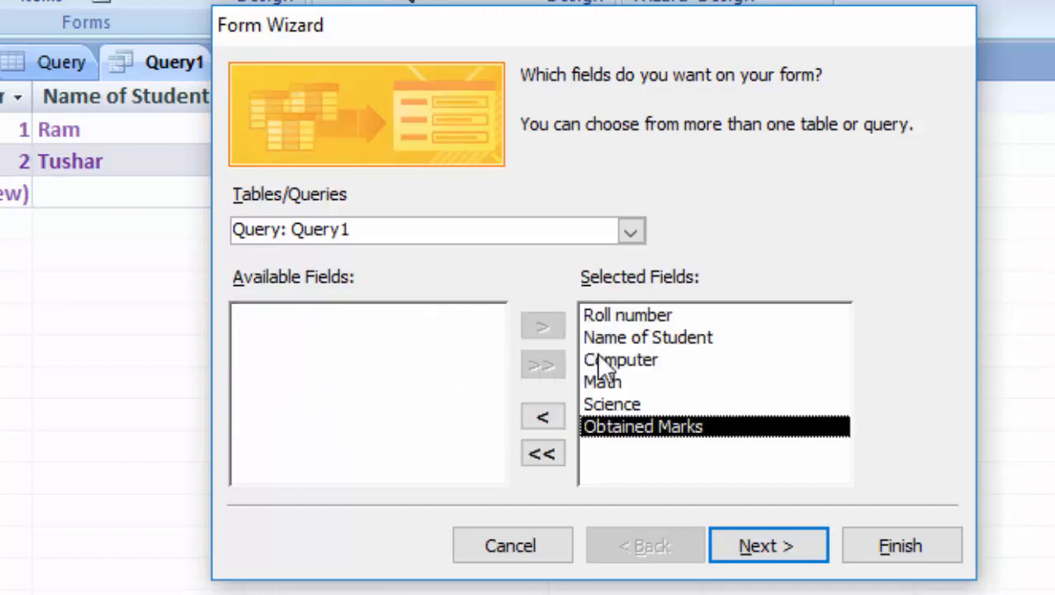
{"action": "left_click", "coordinate": [764, 547]}
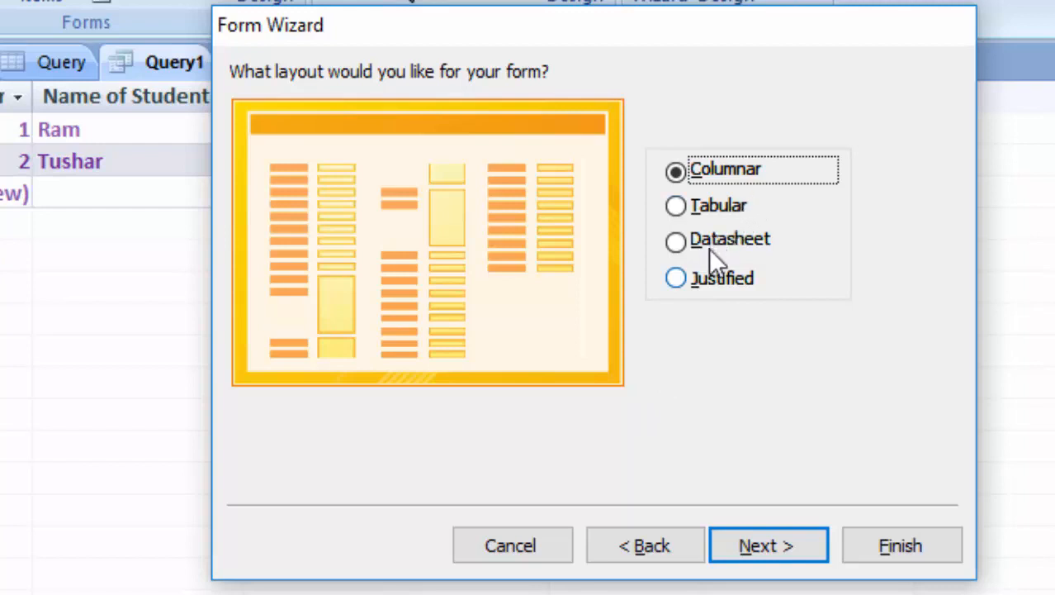
Finish the Form Wizard with a Tabular layout and the Aspect style.
{"action": "left_click", "coordinate": [676, 207]}
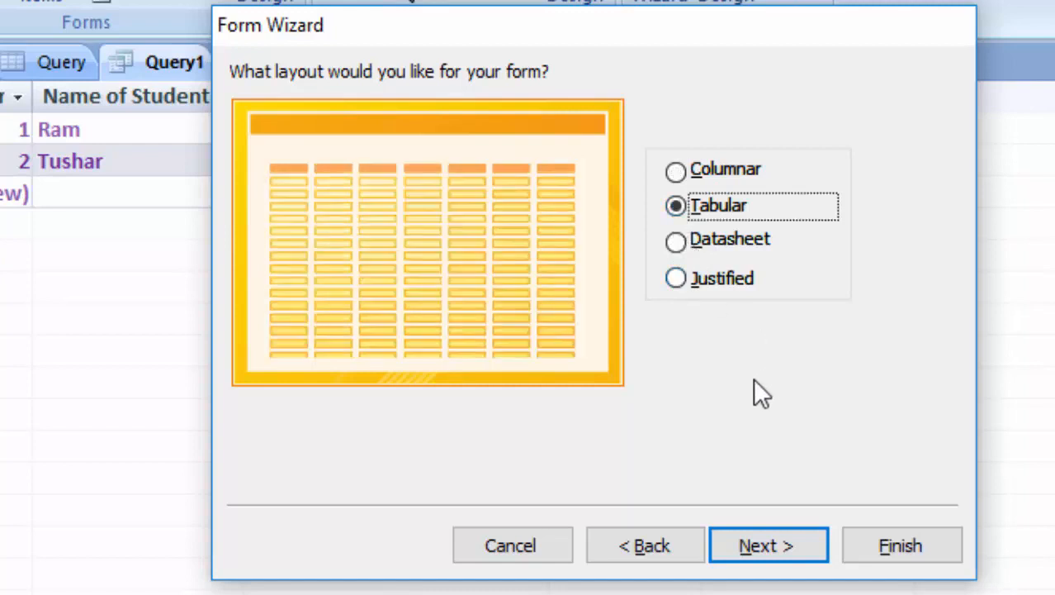
{"action": "left_click", "coordinate": [780, 563]}
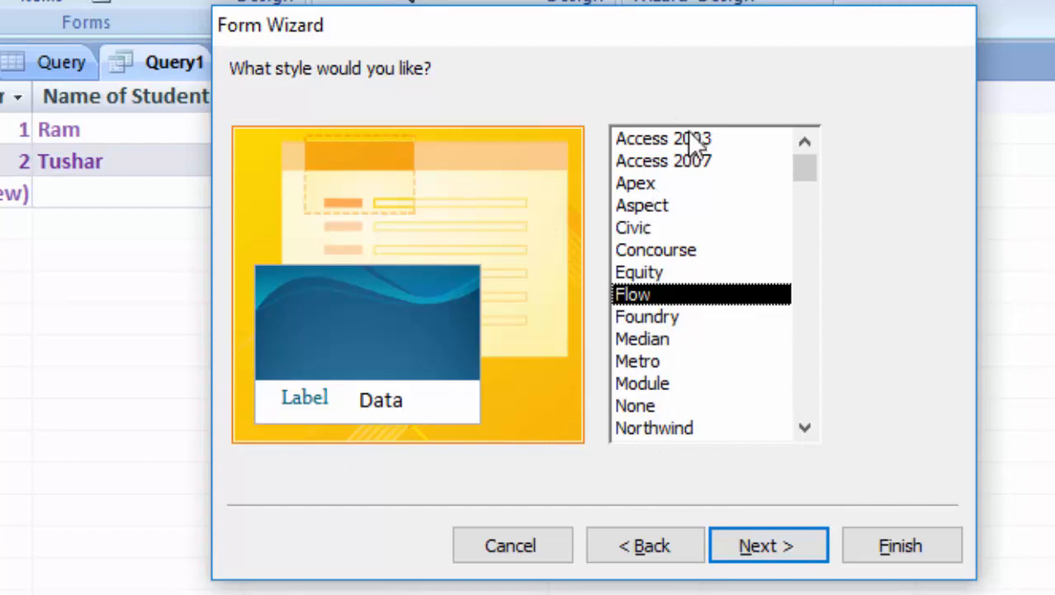
{"action": "left_click", "coordinate": [704, 165]}
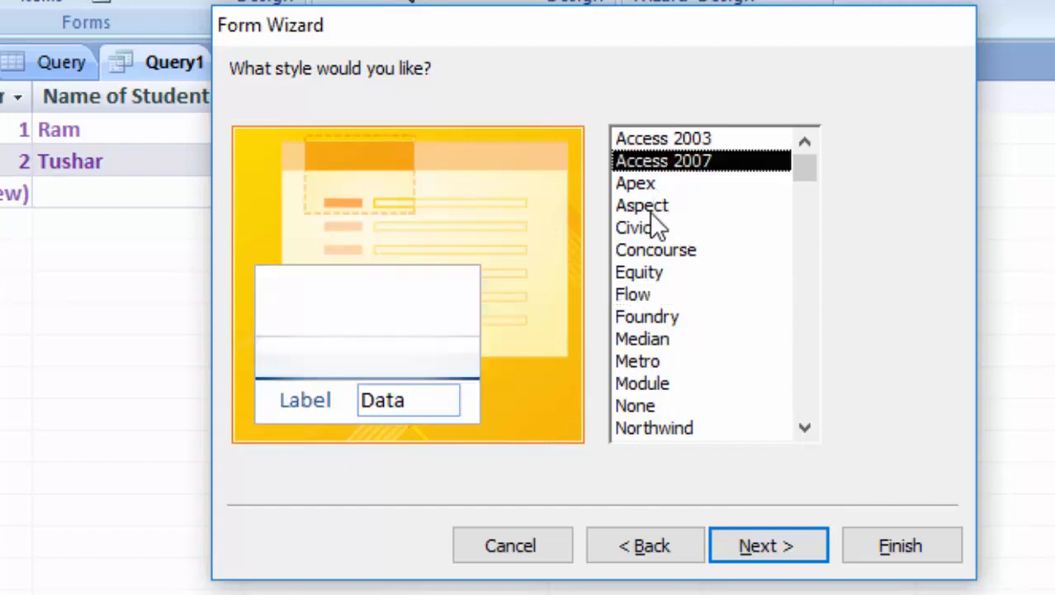
{"action": "left_click", "coordinate": [624, 208]}
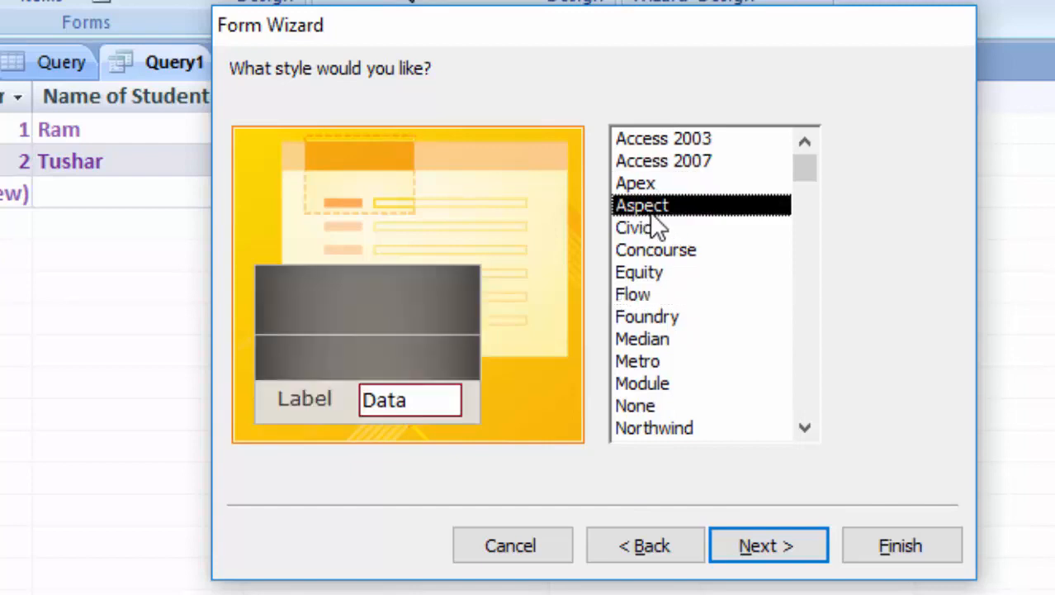
{"action": "left_click", "coordinate": [773, 556]}
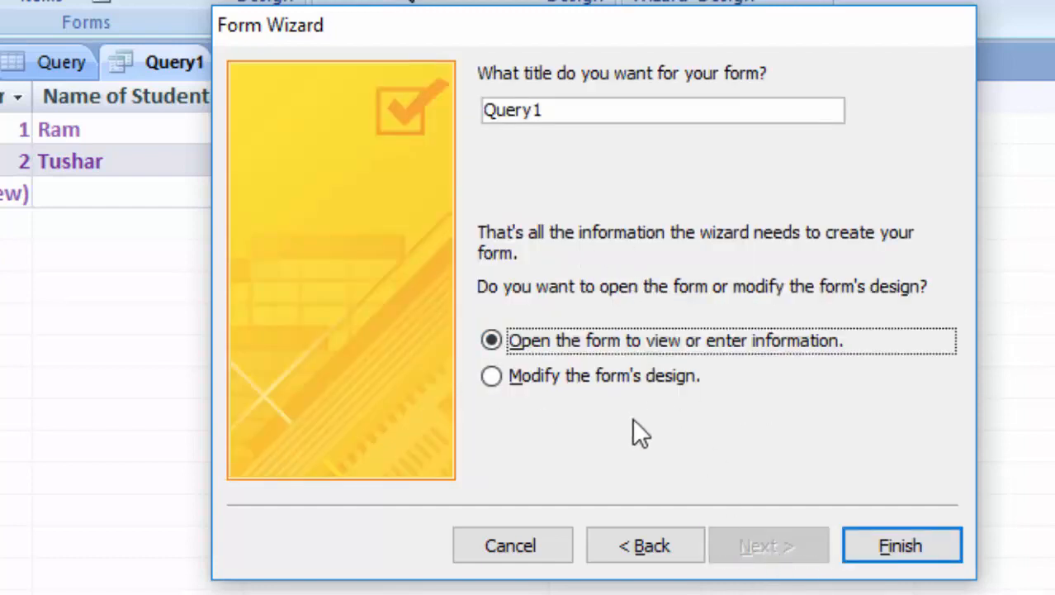
{"action": "left_click", "coordinate": [895, 553]}
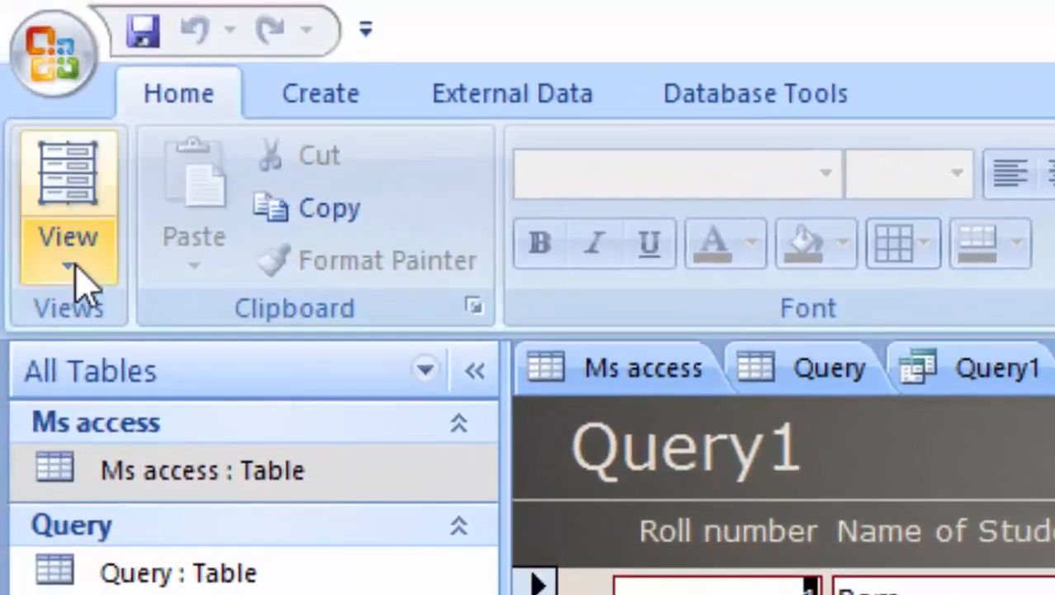
Switch the Query1 form to Design view and select its title label.
{"action": "left_click", "coordinate": [72, 265]}
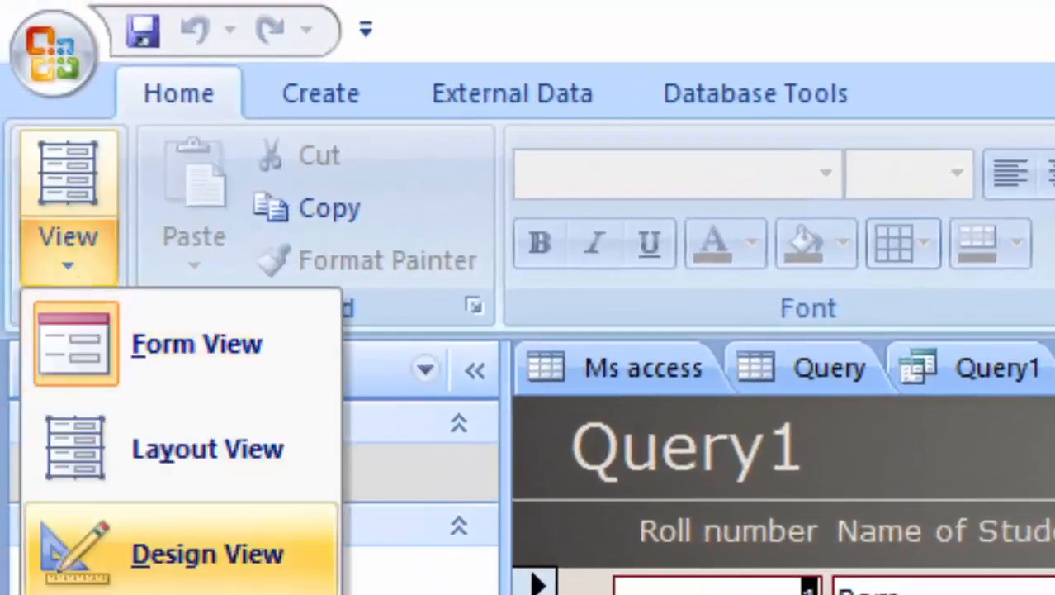
{"action": "left_click", "coordinate": [207, 554]}
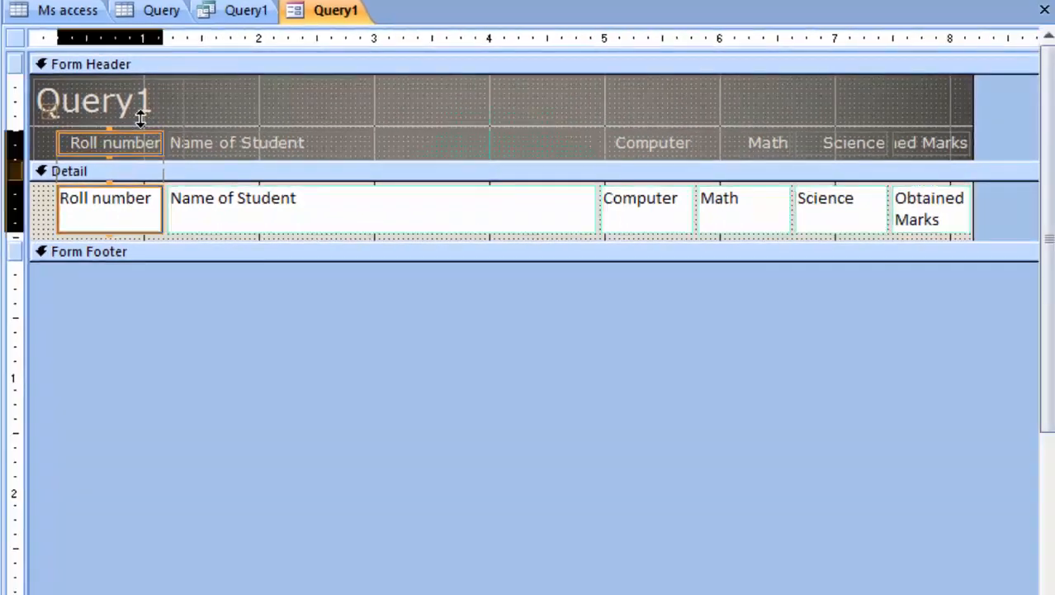
{"action": "left_click", "coordinate": [153, 108]}
Replace the Query1 heading with 'Marksheet of RNH ACADEMY CLASS 8' and widen the label.
{"action": "left_click", "coordinate": [156, 104]}
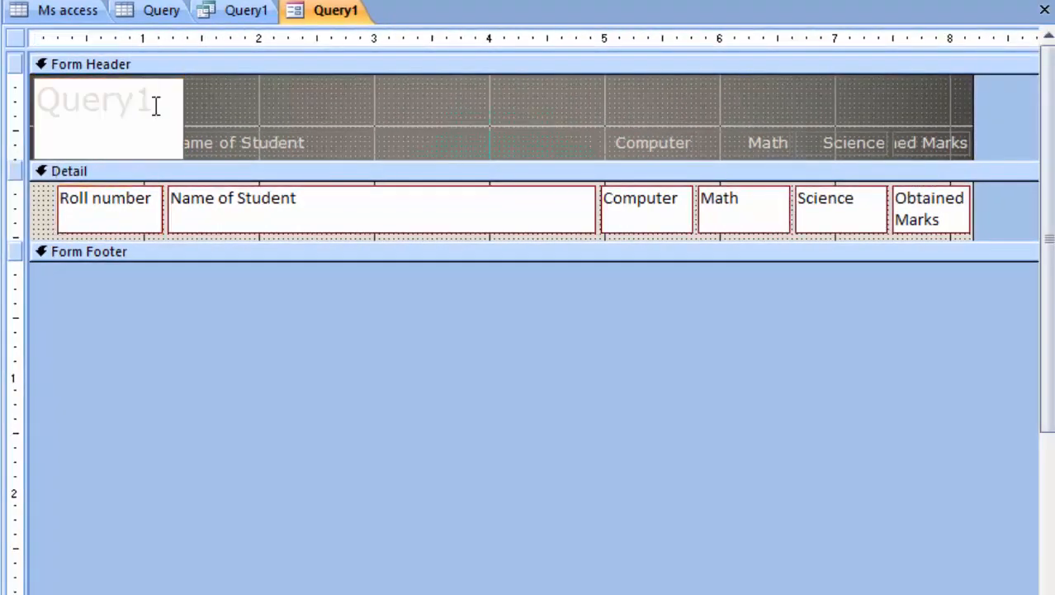
{"action": "key", "text": "BackSpace"}
{"action": "key", "text": "BackSpace"}
{"action": "key", "text": "BackSpace"}
{"action": "key", "text": "BackSpace"}
{"action": "key", "text": "BackSpace"}
{"action": "key", "text": "BackSpace"}
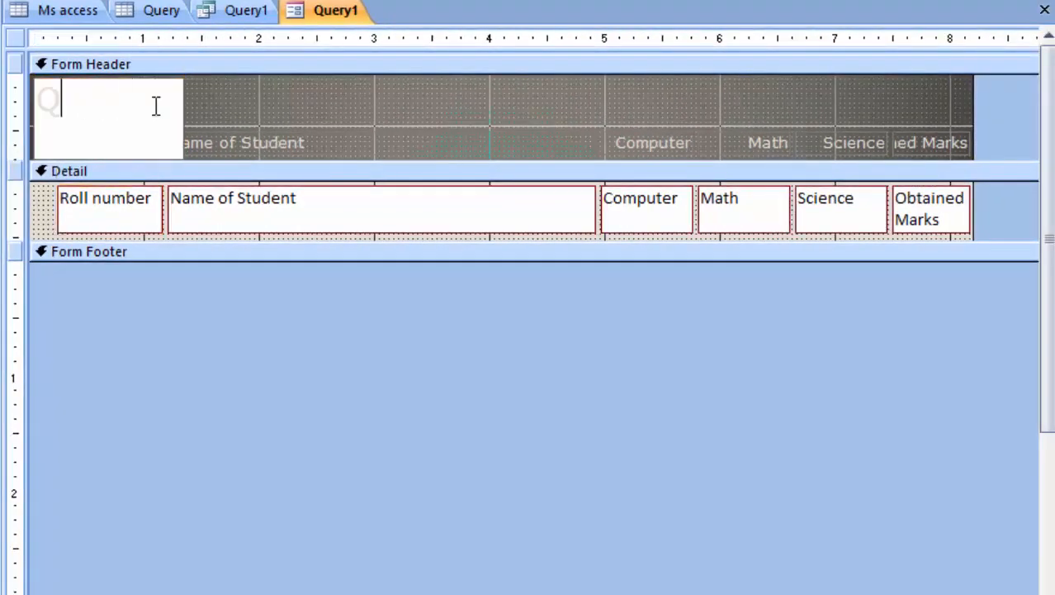
{"action": "type", "text": "Marksheet of RNH ACADEMY CLASS"}
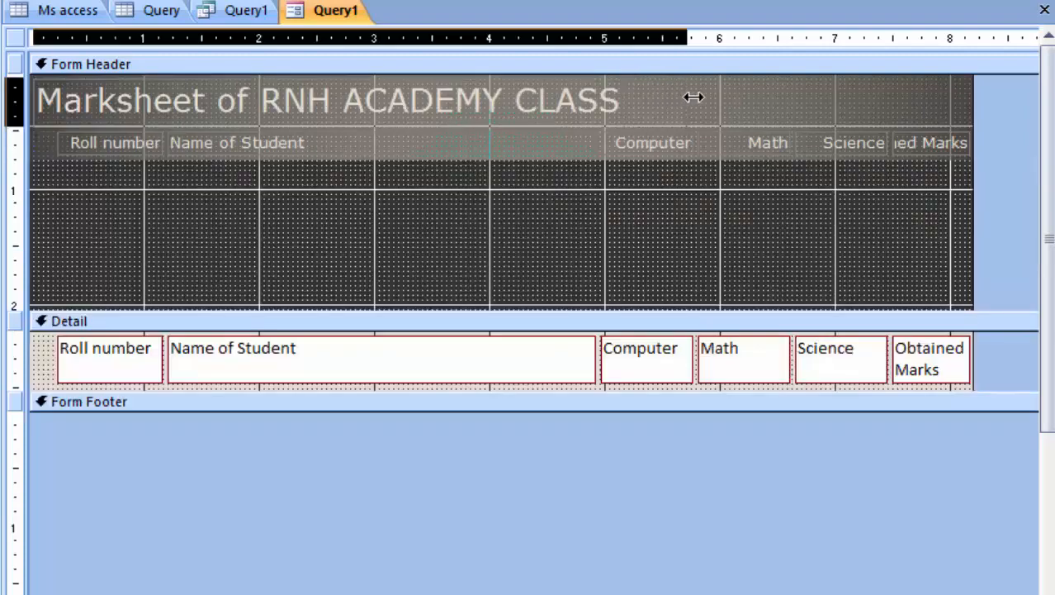
{"action": "left_click_drag", "start_coordinate": [691, 97], "coordinate": [758, 98]}
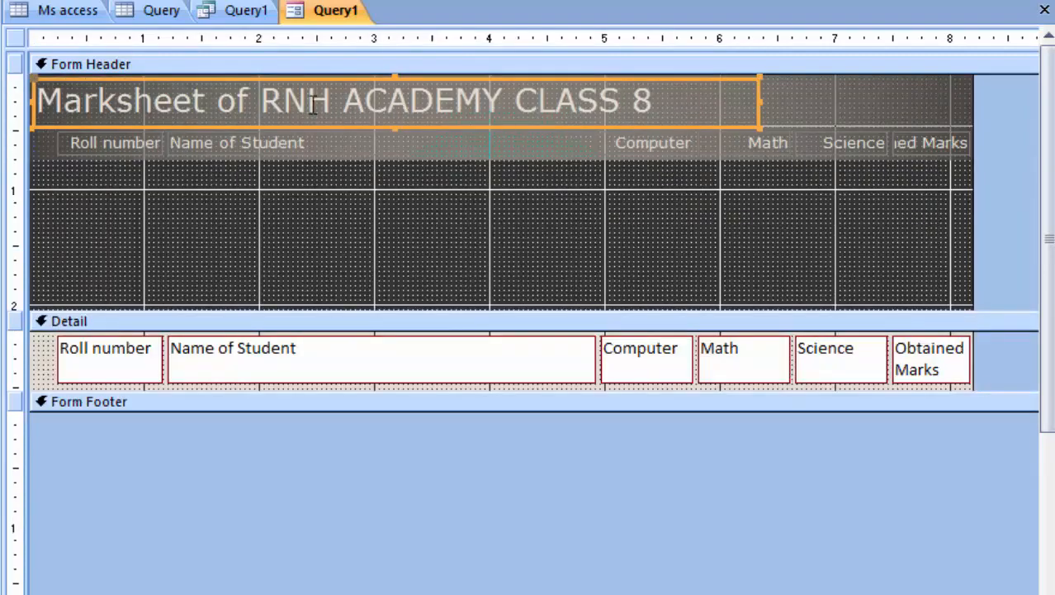
Make the title text red and show the form listing Ram and Tushar's marks.
{"action": "left_click", "coordinate": [661, 102]}
{"action": "left_click_drag", "start_coordinate": [653, 101], "coordinate": [38, 99]}
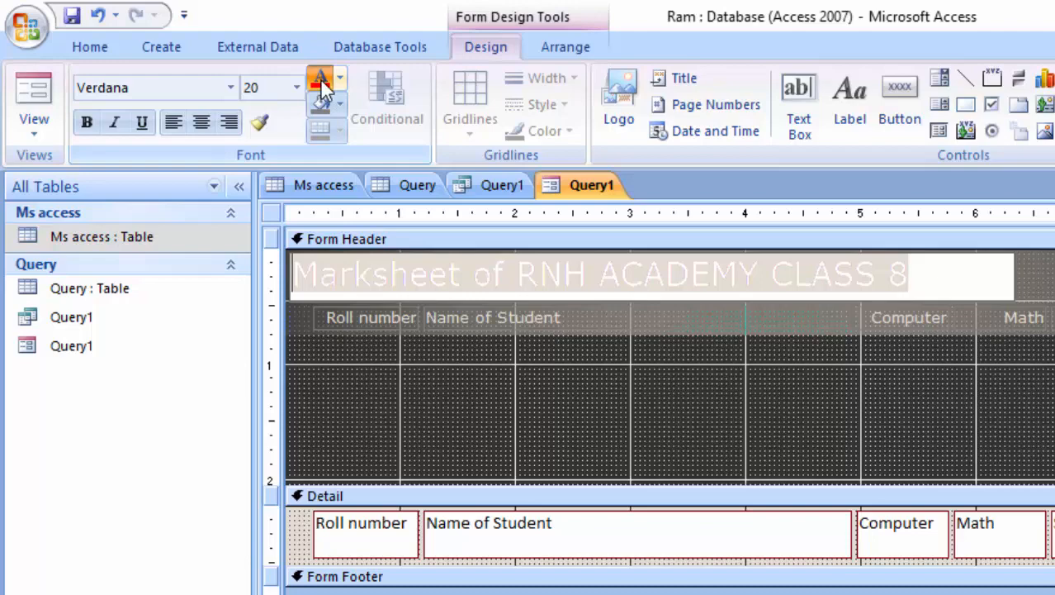
{"action": "left_click", "coordinate": [321, 83]}
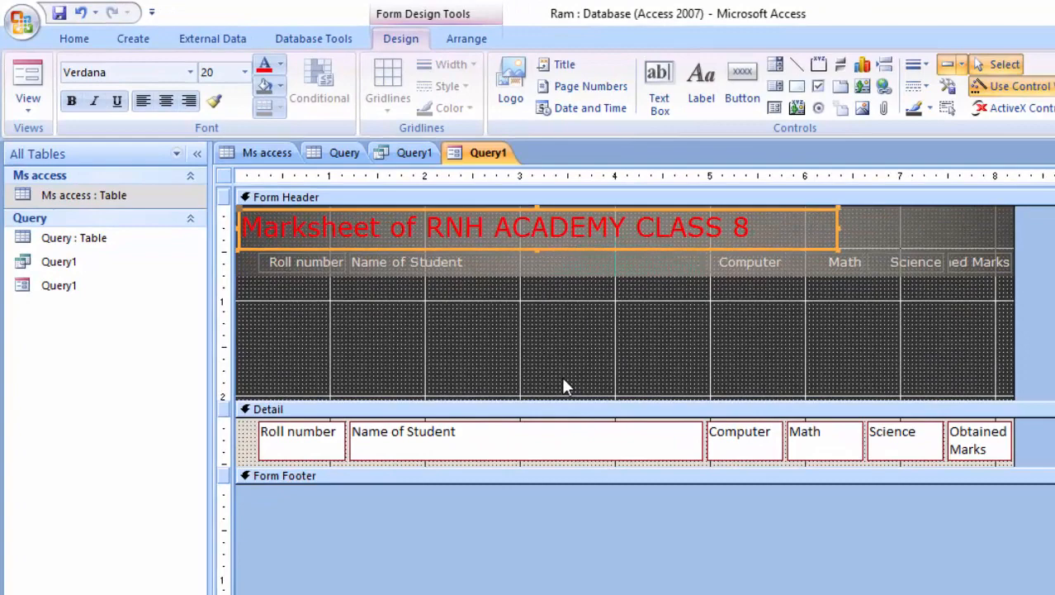
{"action": "left_click", "coordinate": [26, 83]}
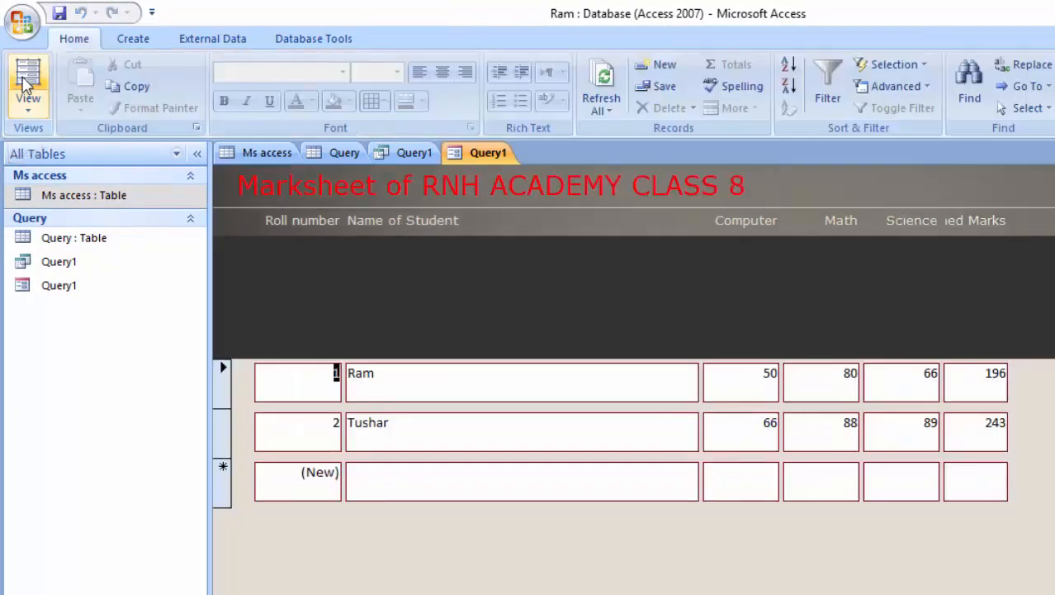